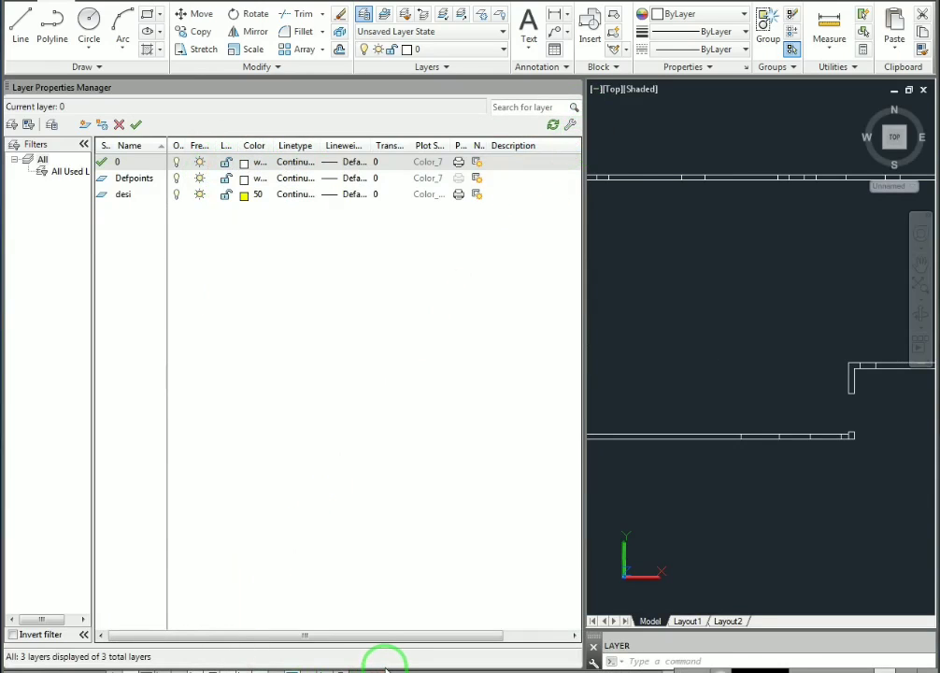
# Create a new layer named parapet
pyautogui.click(85, 125)
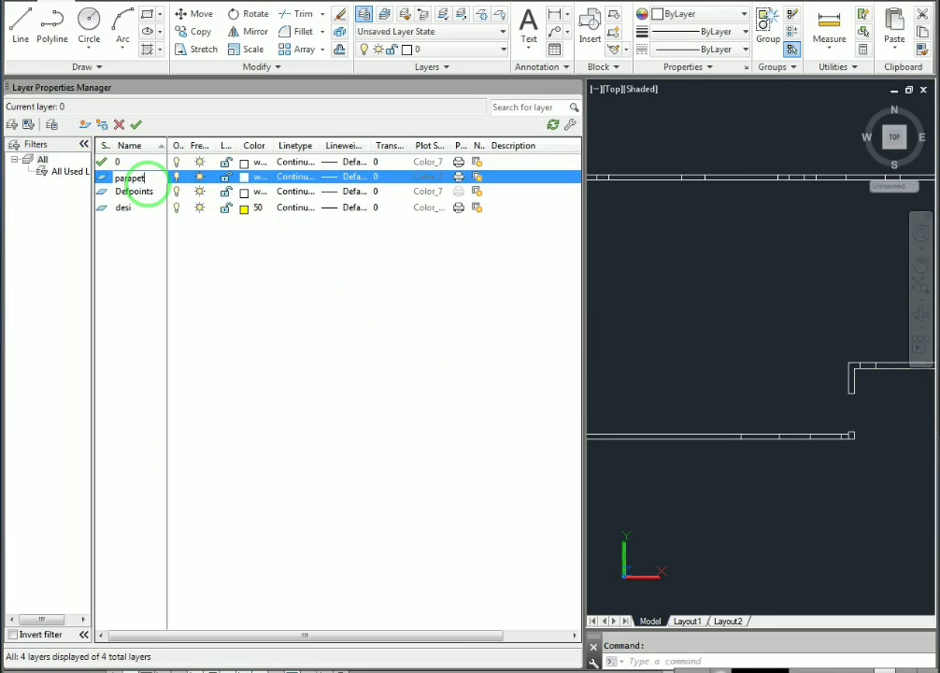
pyautogui.click(231, 277)
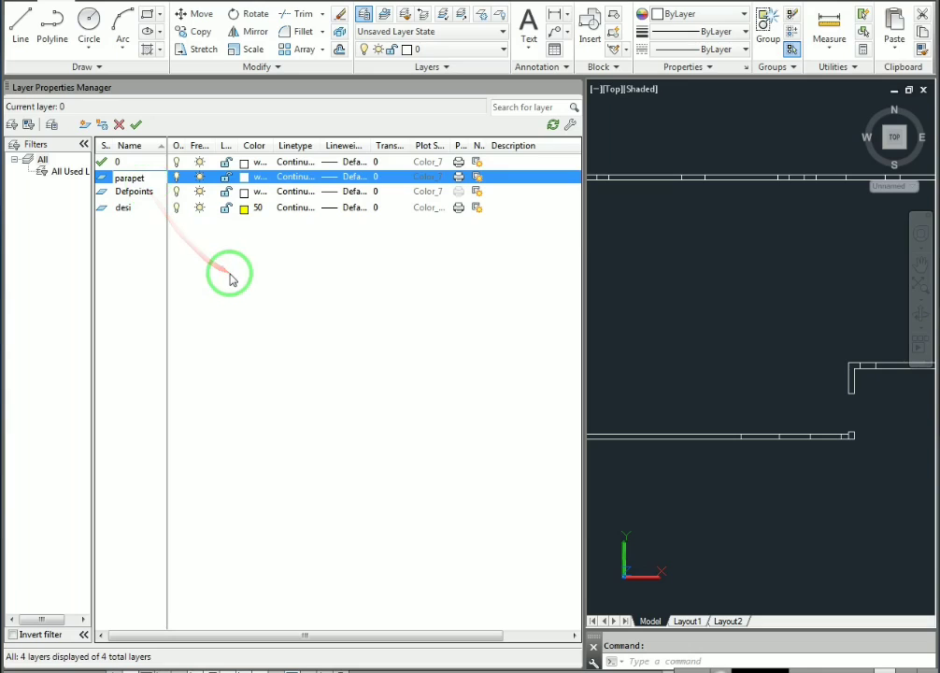
# Set the parapet layer's colour to magenta
pyautogui.click(247, 182)
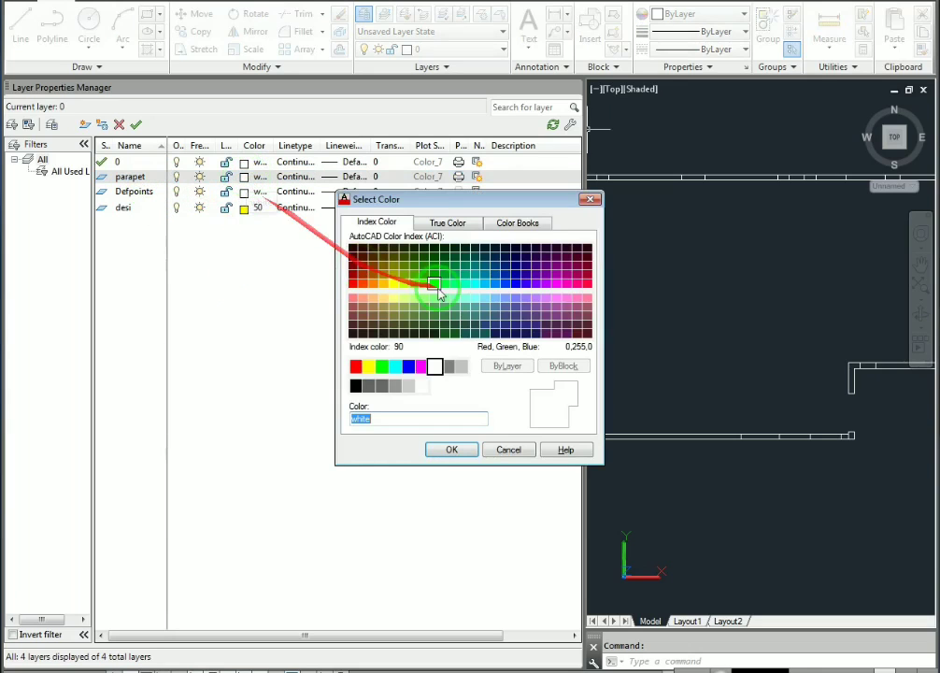
pyautogui.click(421, 366)
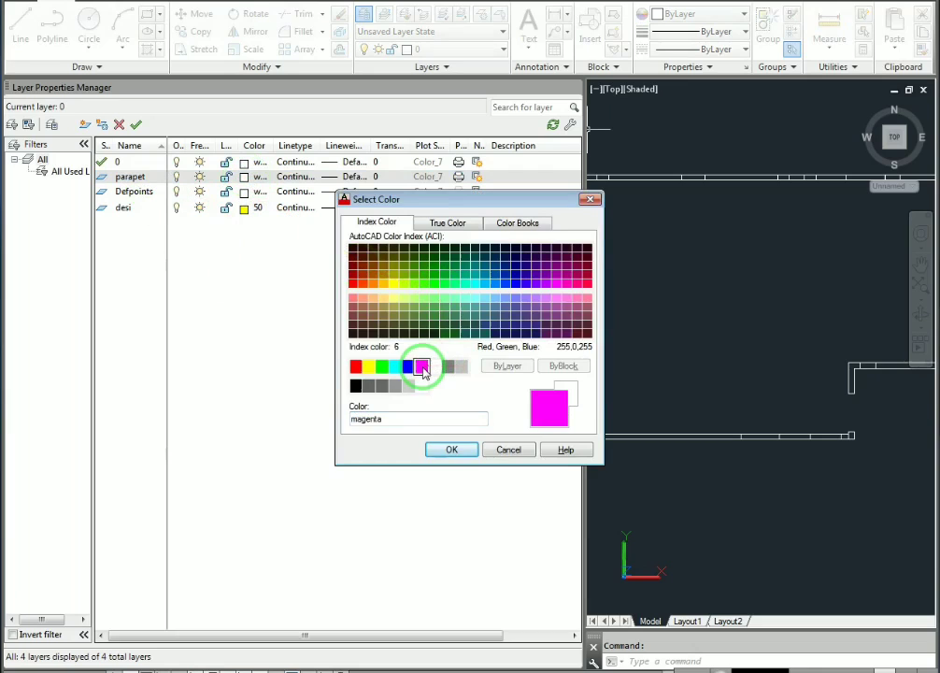
pyautogui.click(457, 451)
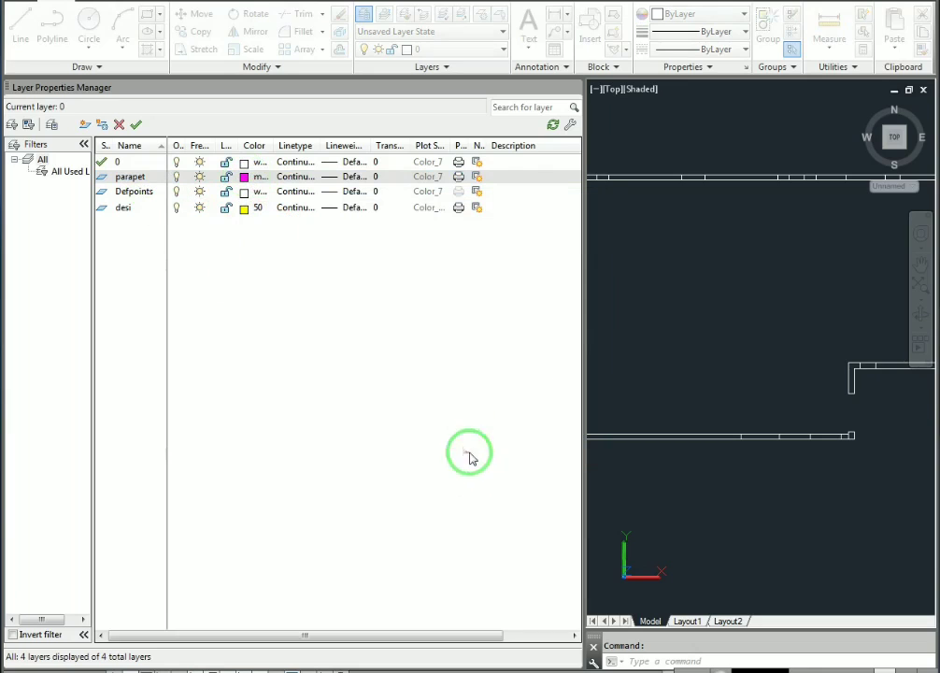
# Set the parapet layer's colour to index 241 and close the layer manager
pyautogui.click(249, 182)
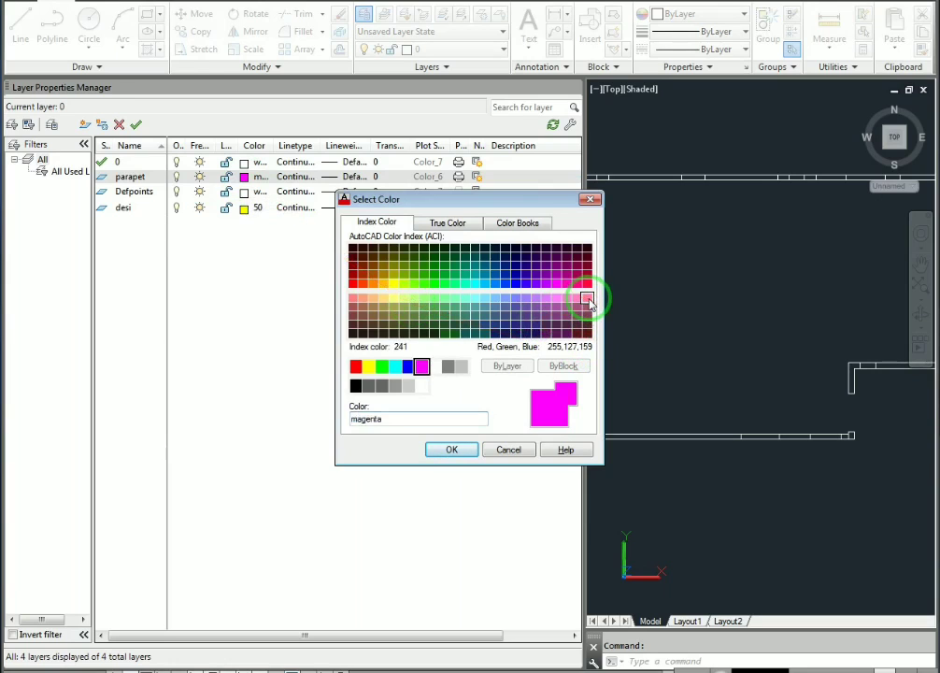
pyautogui.click(588, 299)
pyautogui.click(451, 450)
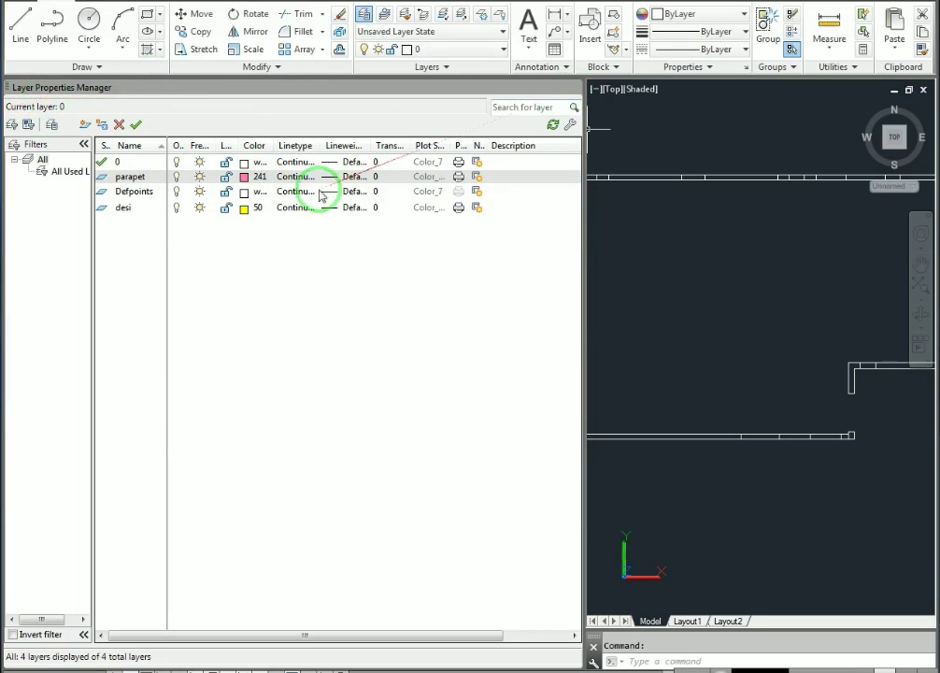
pyautogui.click(575, 87)
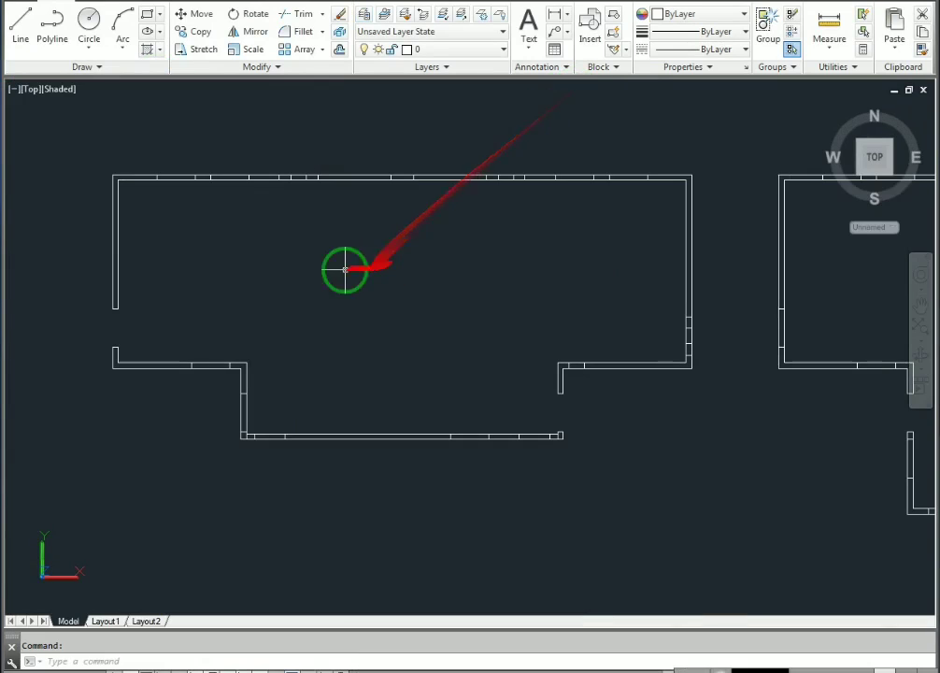
pyautogui.click(410, 50)
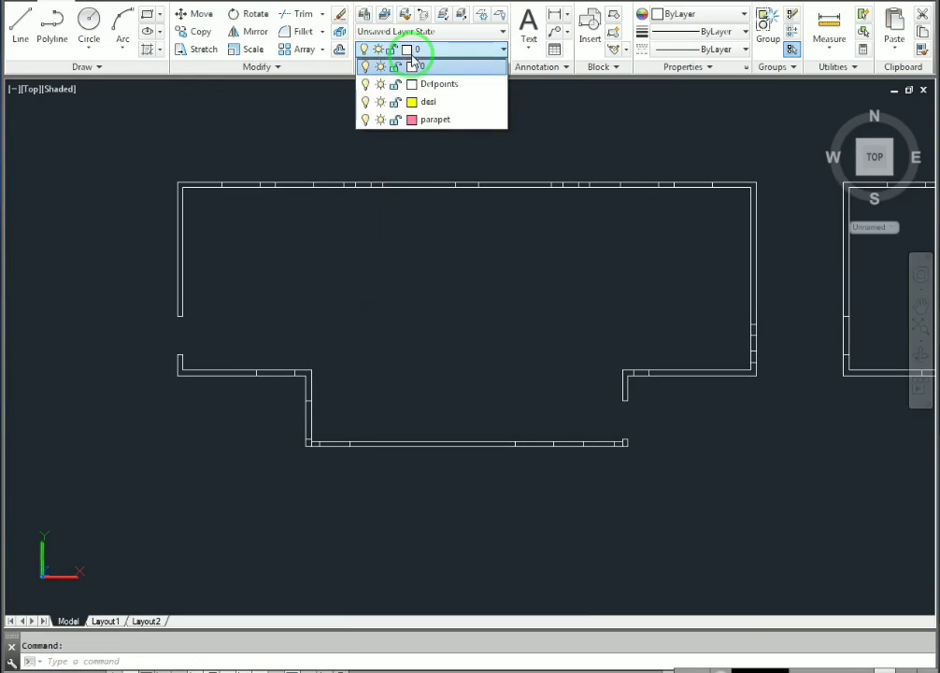
pyautogui.click(415, 121)
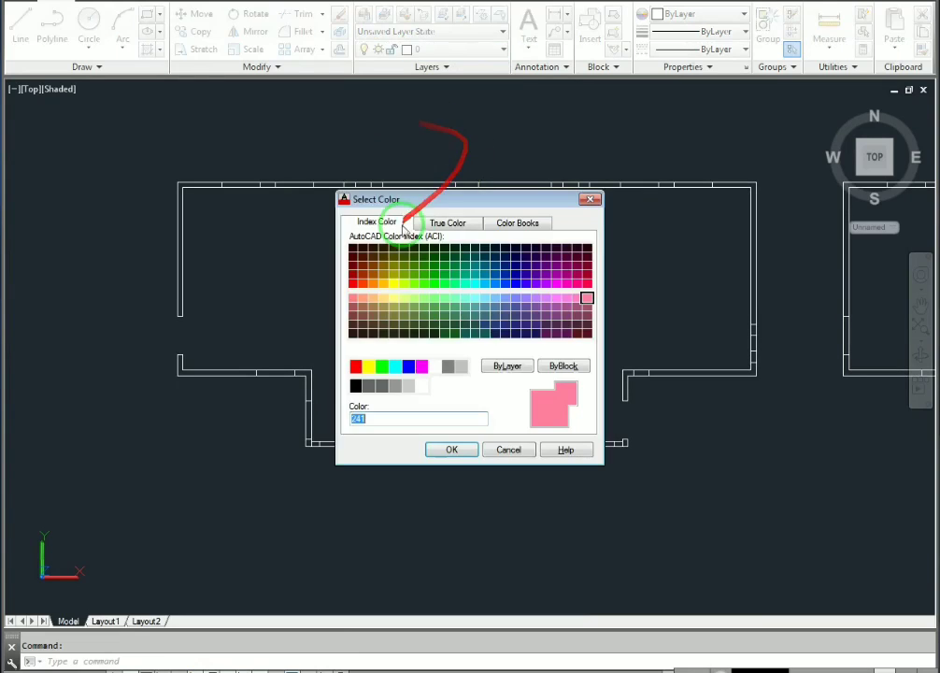
pyautogui.click(590, 203)
# Make parapet the current layer
pyautogui.click(448, 50)
pyautogui.click(422, 121)
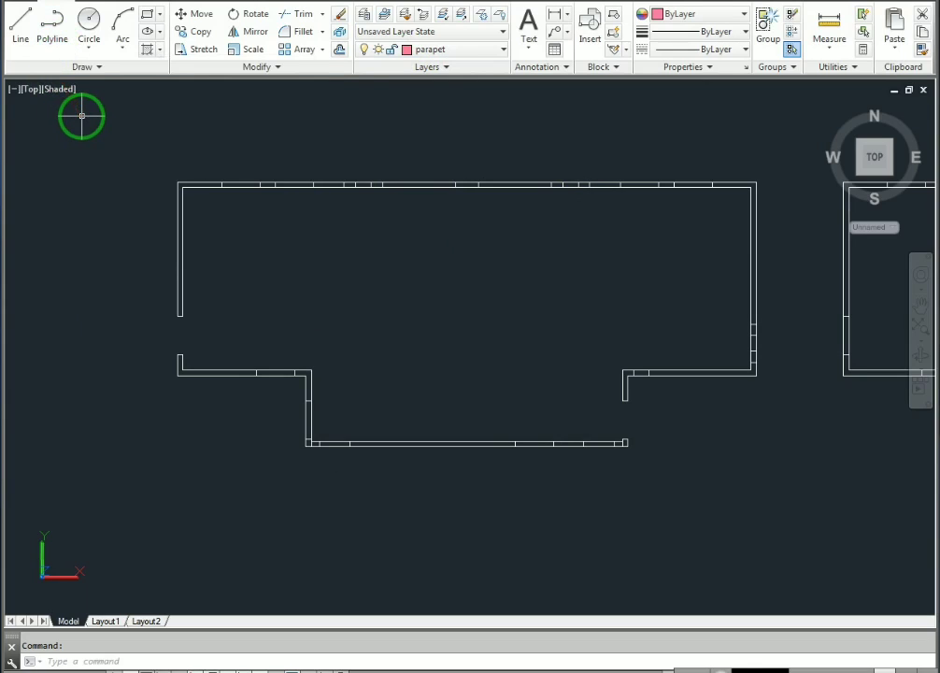
# Start a polyline at the plan's upper-left outer corner and trace the west wall and lower projection up to its inner right corner
pyautogui.press('Return')
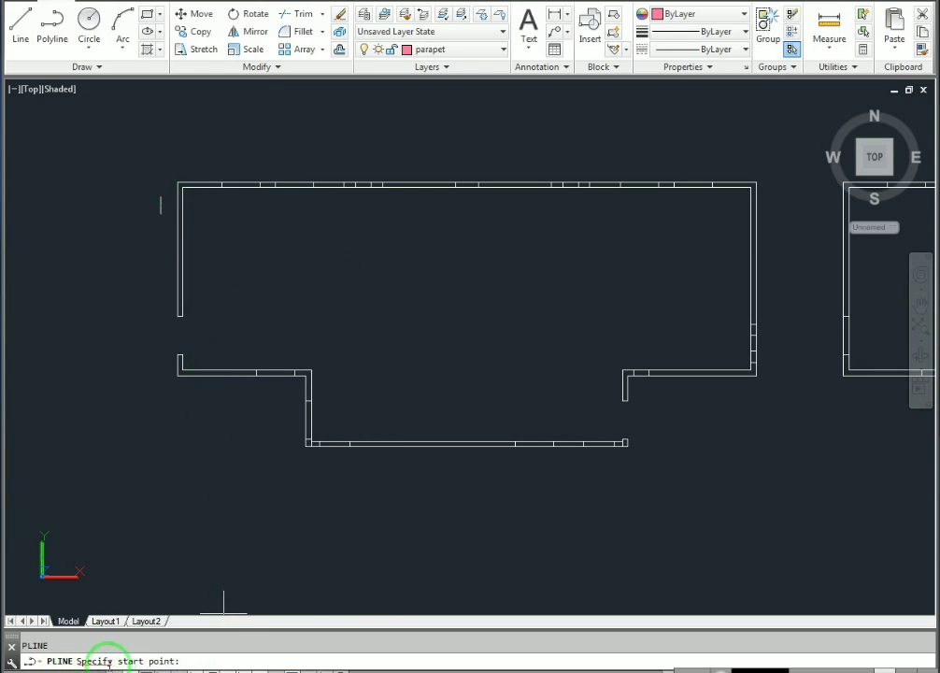
pyautogui.scroll(2, 187, 221)
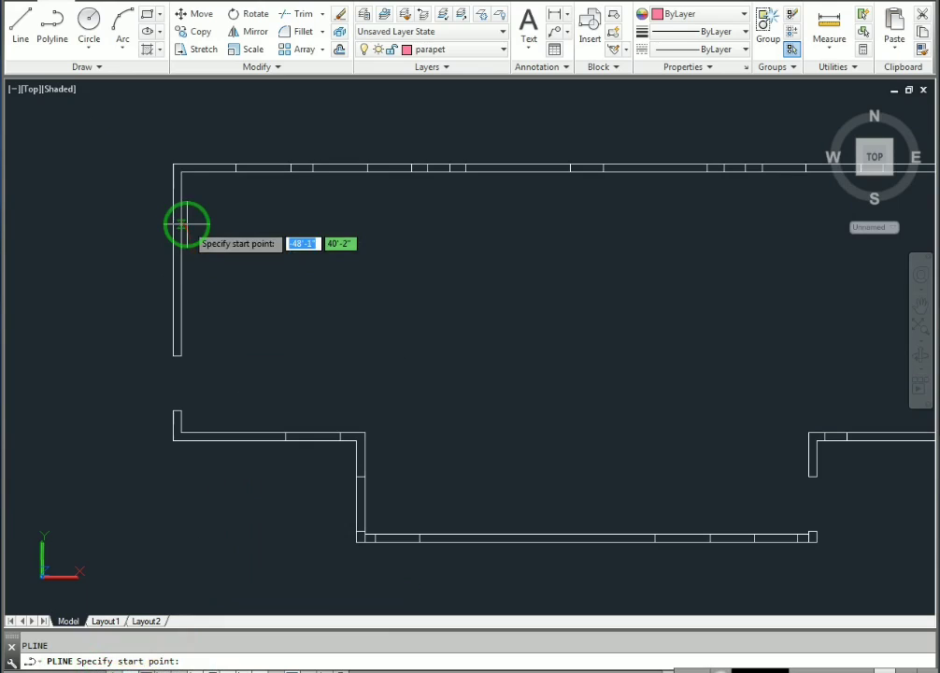
pyautogui.click(172, 163)
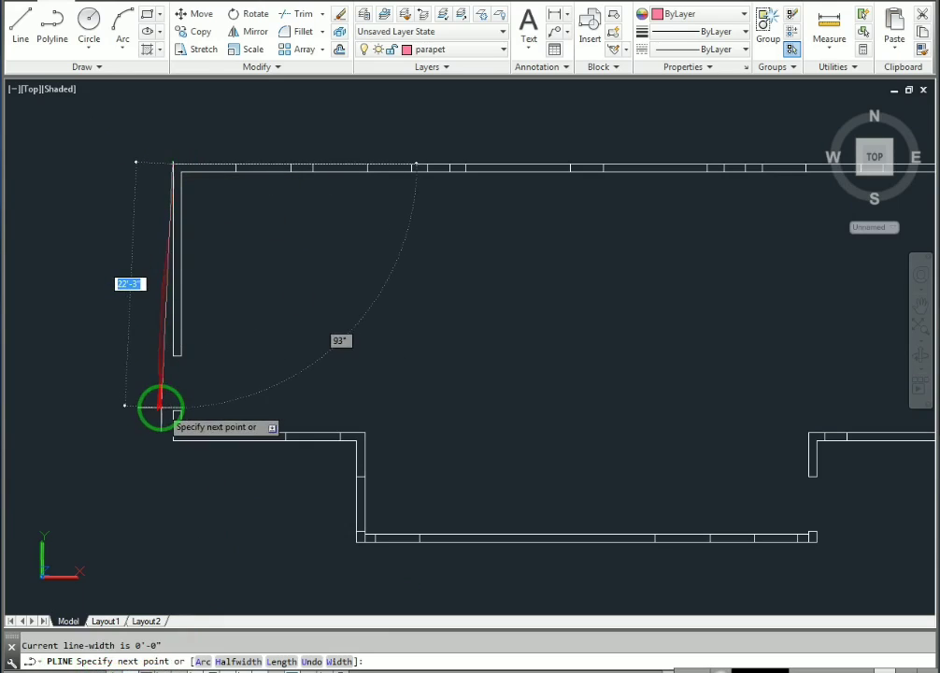
pyautogui.click(172, 439)
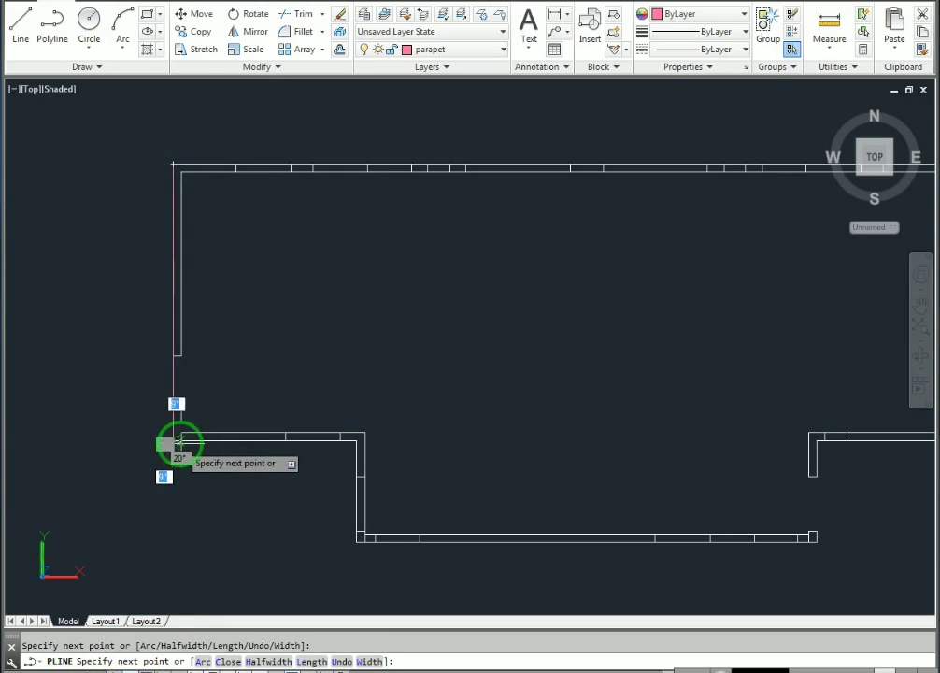
pyautogui.click(356, 439)
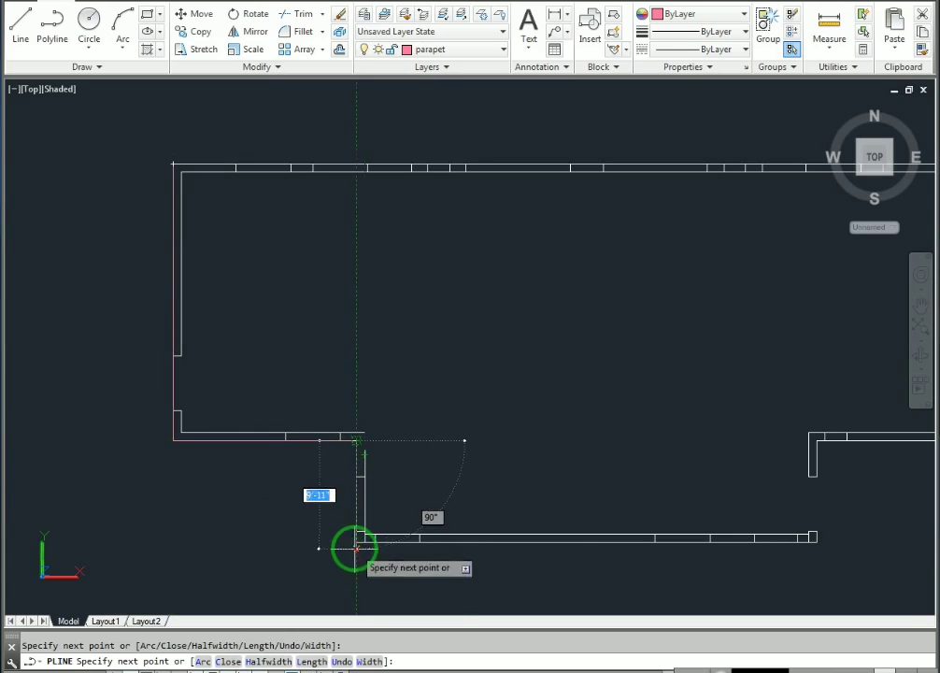
pyautogui.click(356, 542)
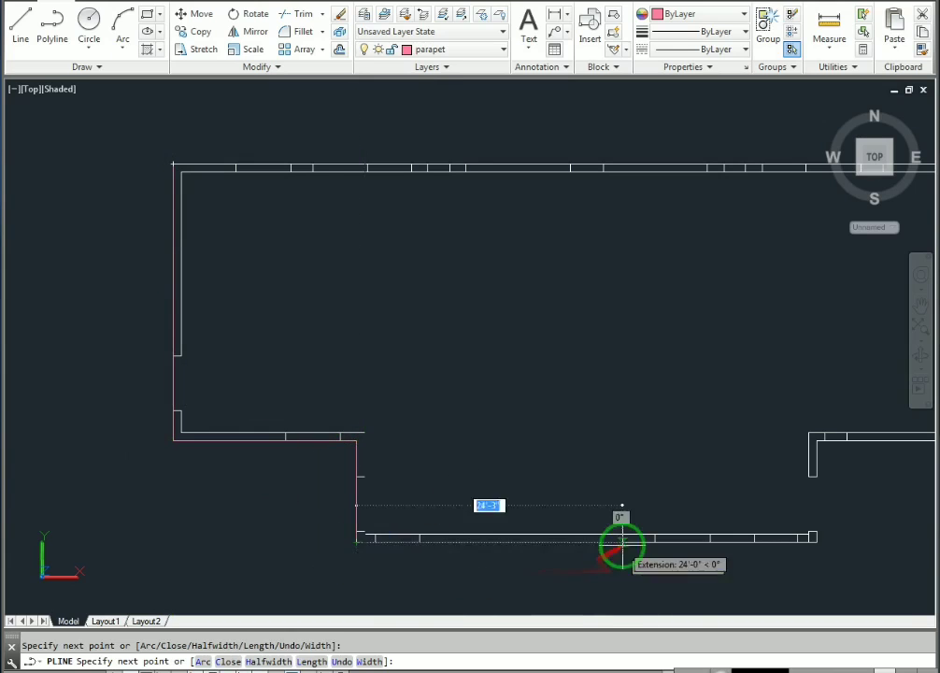
pyautogui.moveTo(623, 546); pyautogui.dragTo(472, 519, button='middle')
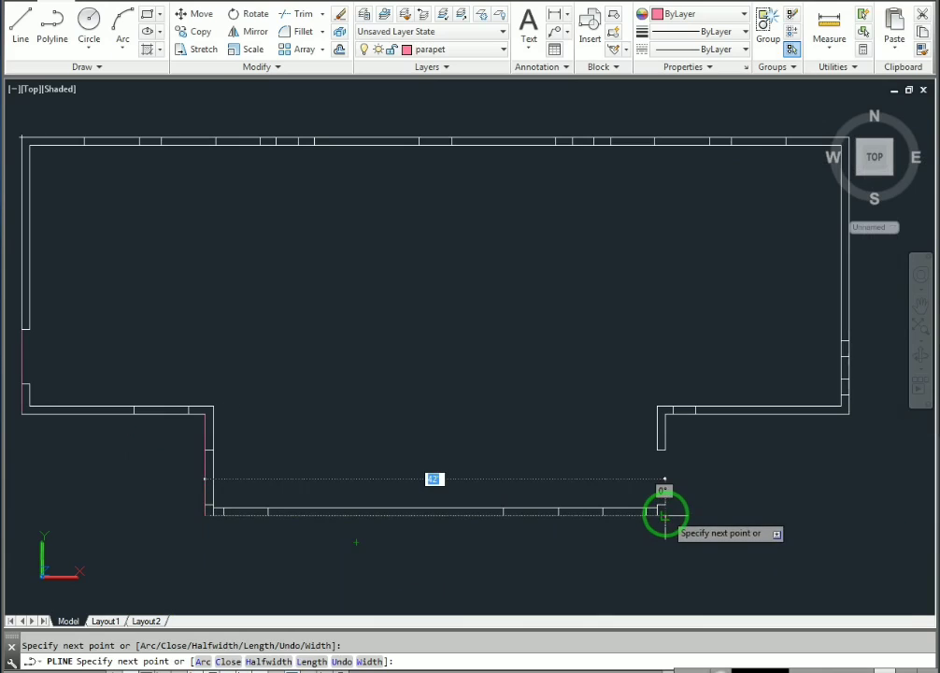
pyautogui.click(664, 515)
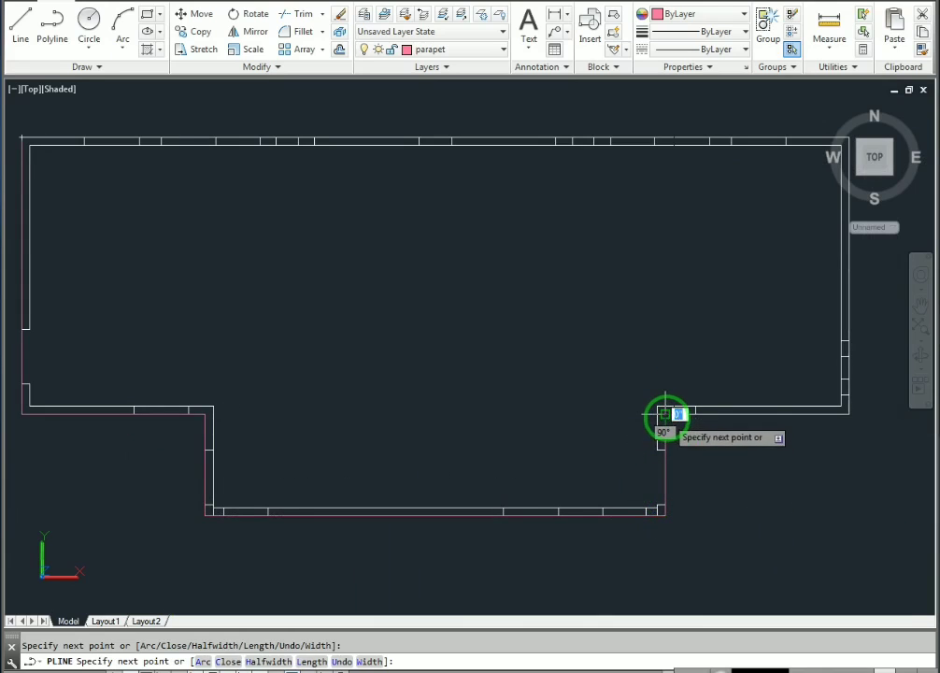
pyautogui.click(664, 415)
# Continue the polyline along the lower-right, east and top outer wall edges to the starting corner and close it
pyautogui.scroll(2, 846, 404)
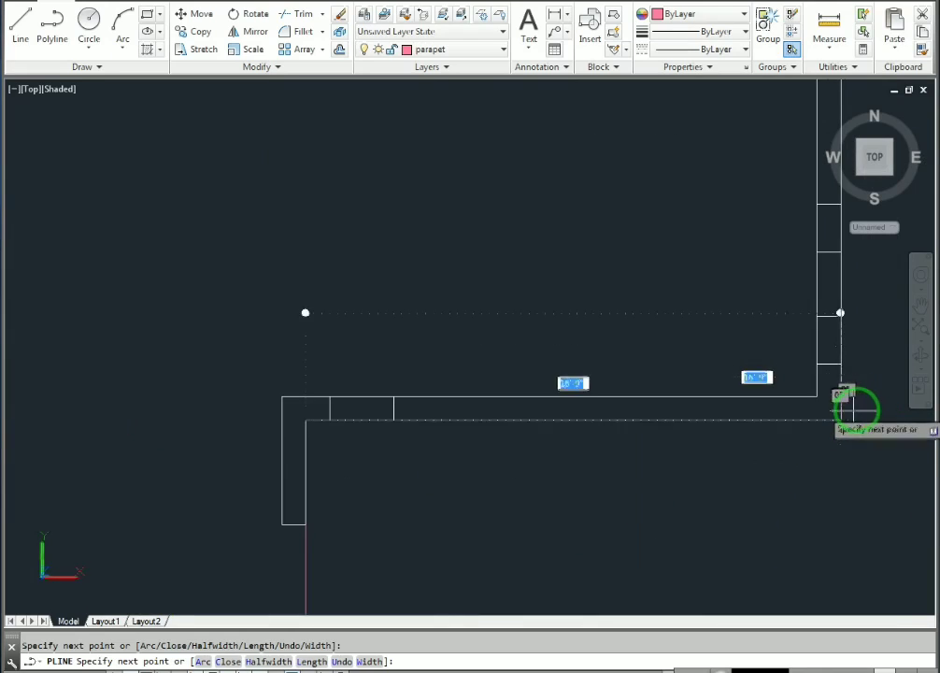
pyautogui.click(839, 420)
pyautogui.scroll(-3, 810, 331)
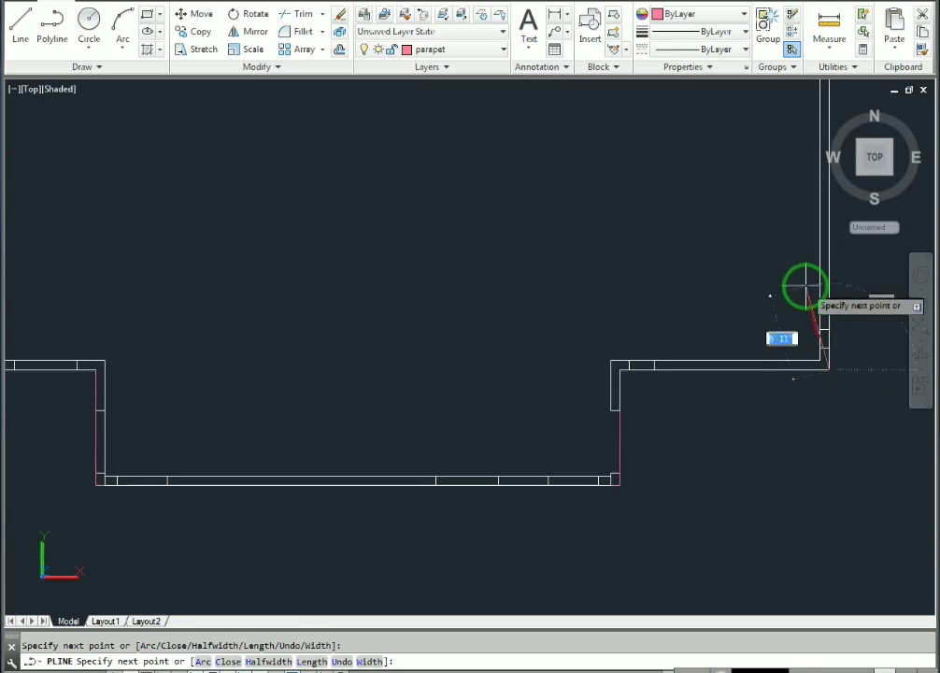
pyautogui.moveTo(805, 284); pyautogui.dragTo(812, 391, button='middle')
pyautogui.moveTo(737, 280); pyautogui.dragTo(648, 308, button='middle')
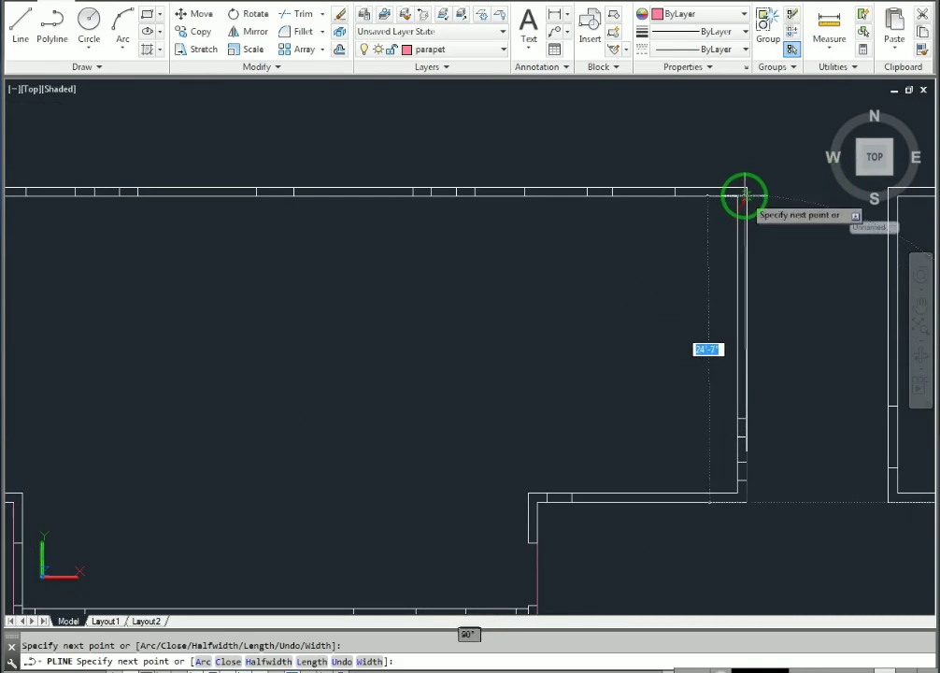
pyautogui.click(748, 187)
pyautogui.scroll(-4, 659, 284)
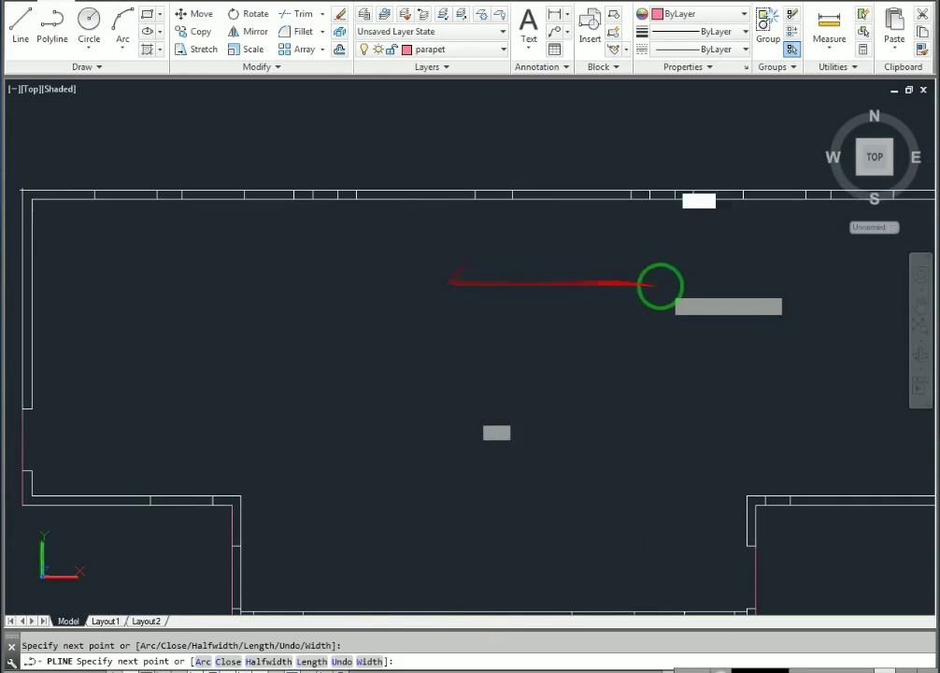
pyautogui.scroll(8, 189, 241)
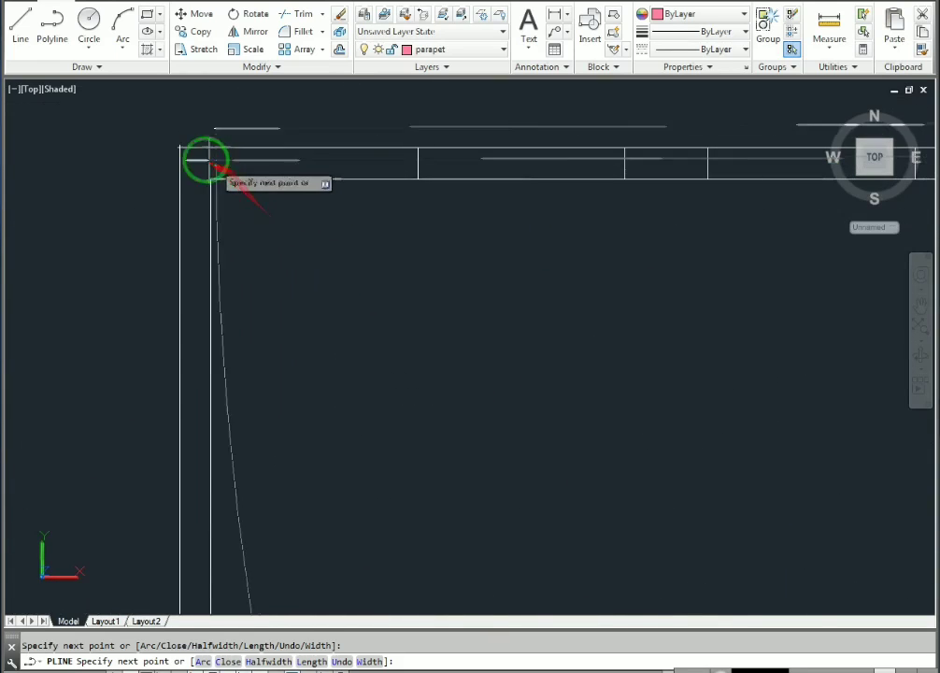
pyautogui.click(180, 140)
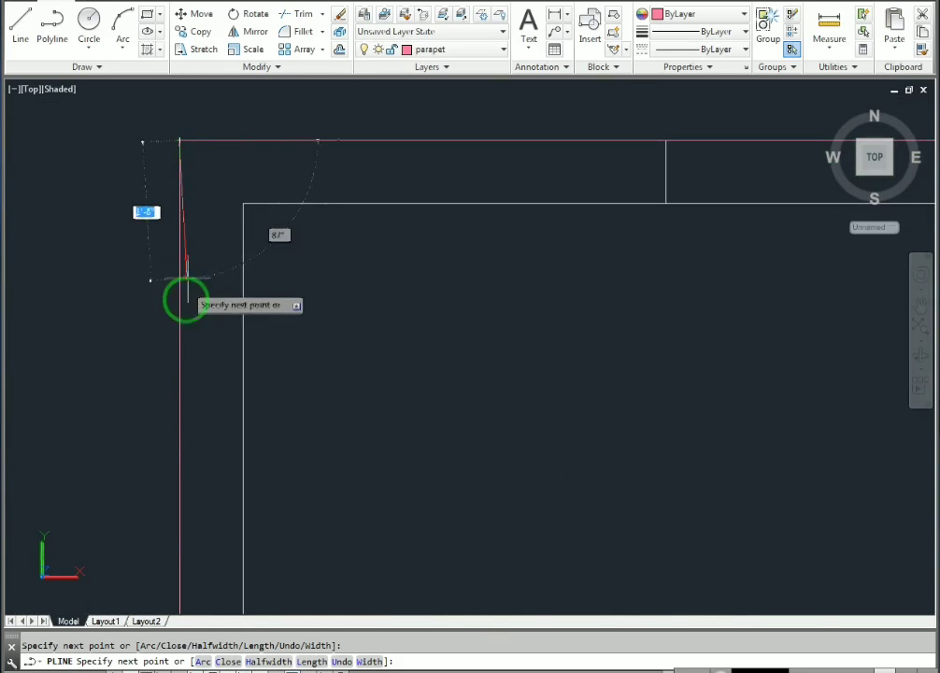
pyautogui.scroll(-4, 196, 355)
pyautogui.scroll(-4, 192, 281)
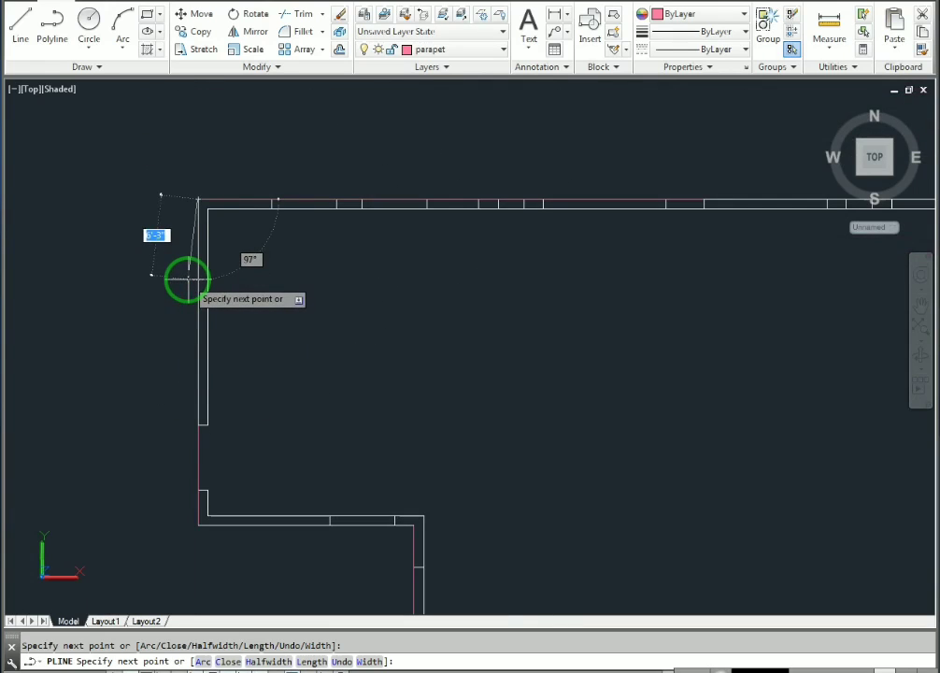
pyautogui.write('c')
pyautogui.press('Return')
# Offset the closed parapet outline inward by 9 inches to trace the inner wall face
pyautogui.moveTo(417, 324); pyautogui.dragTo(234, 244, button='middle')
pyautogui.scroll(-2, 230, 233)
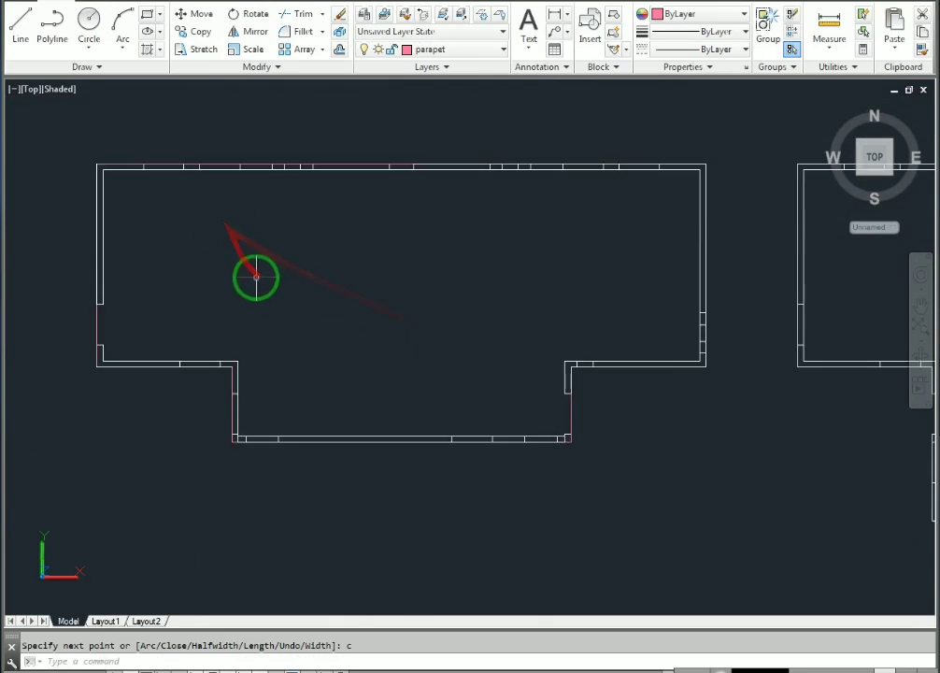
pyautogui.moveTo(202, 305); pyautogui.dragTo(299, 308, button='middle')
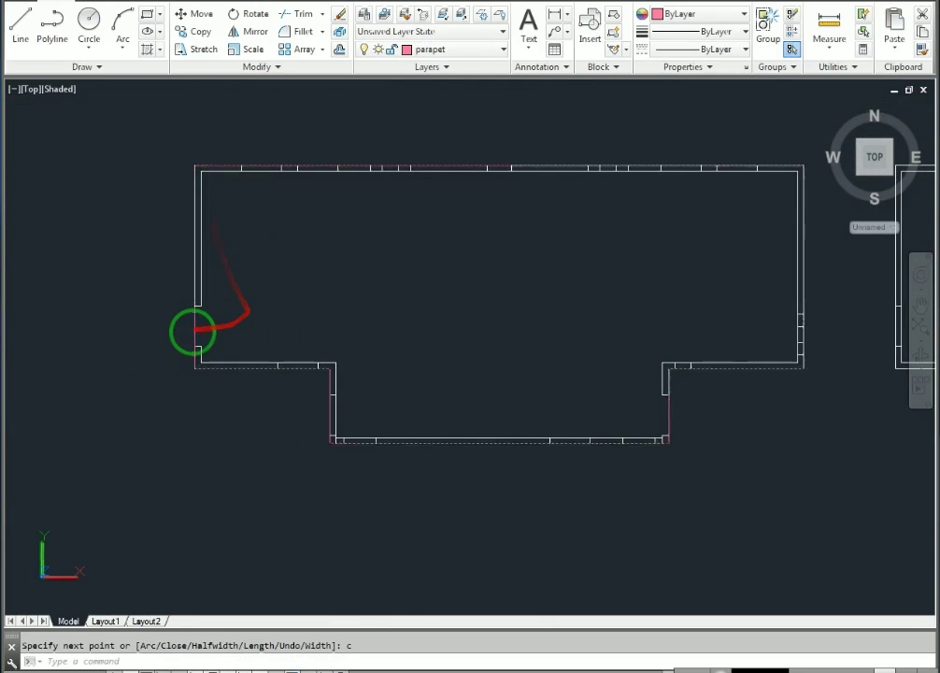
pyautogui.scroll(3, 196, 327)
pyautogui.moveTo(314, 222); pyautogui.dragTo(272, 293, button='middle')
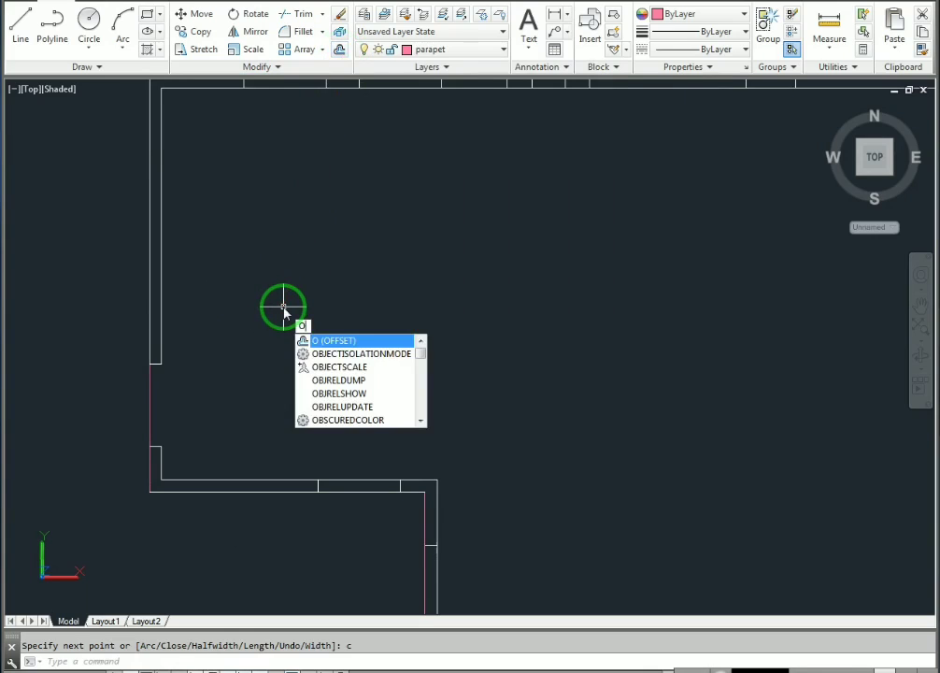
pyautogui.press('Return')
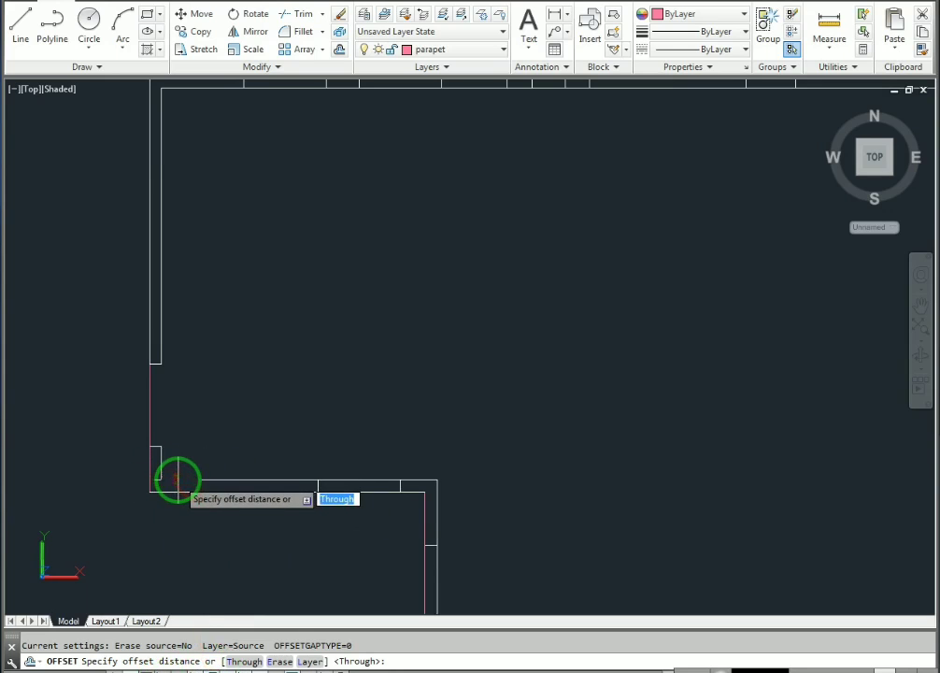
pyautogui.write('9')
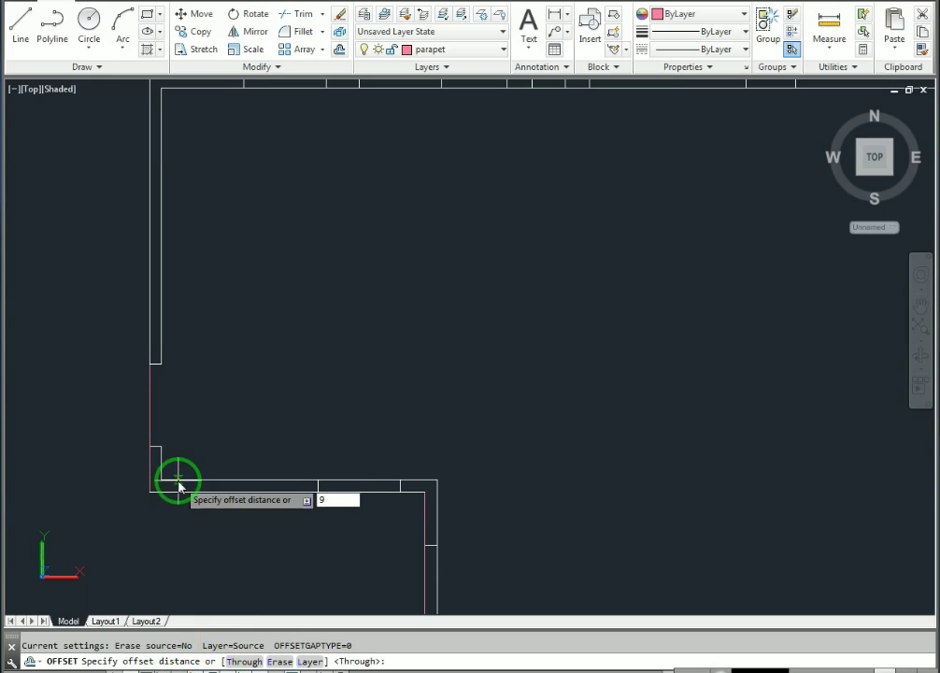
pyautogui.press('Return')
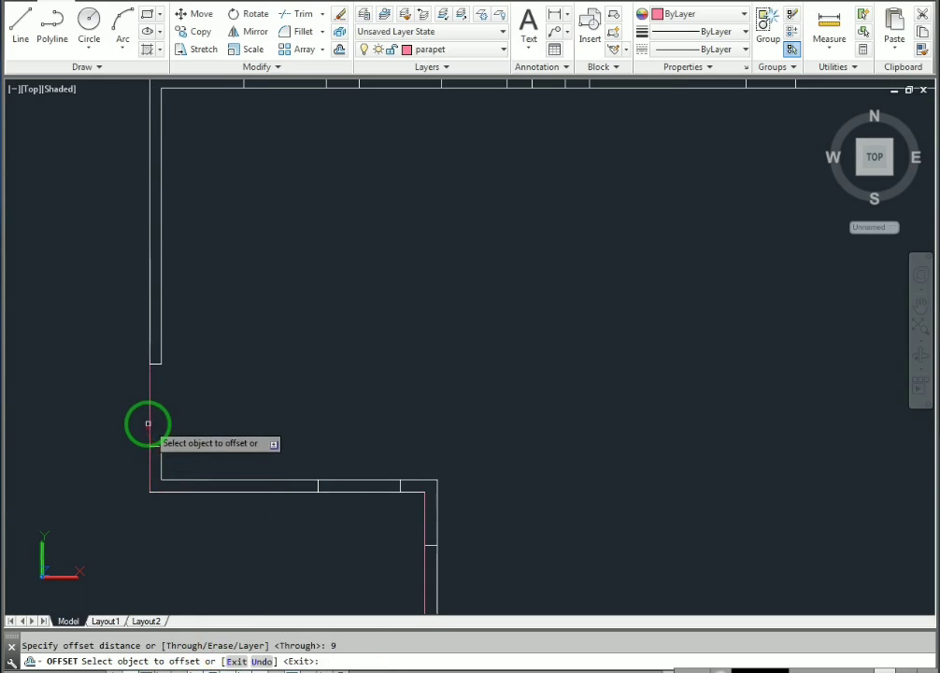
pyautogui.click(147, 422)
pyautogui.click(224, 423)
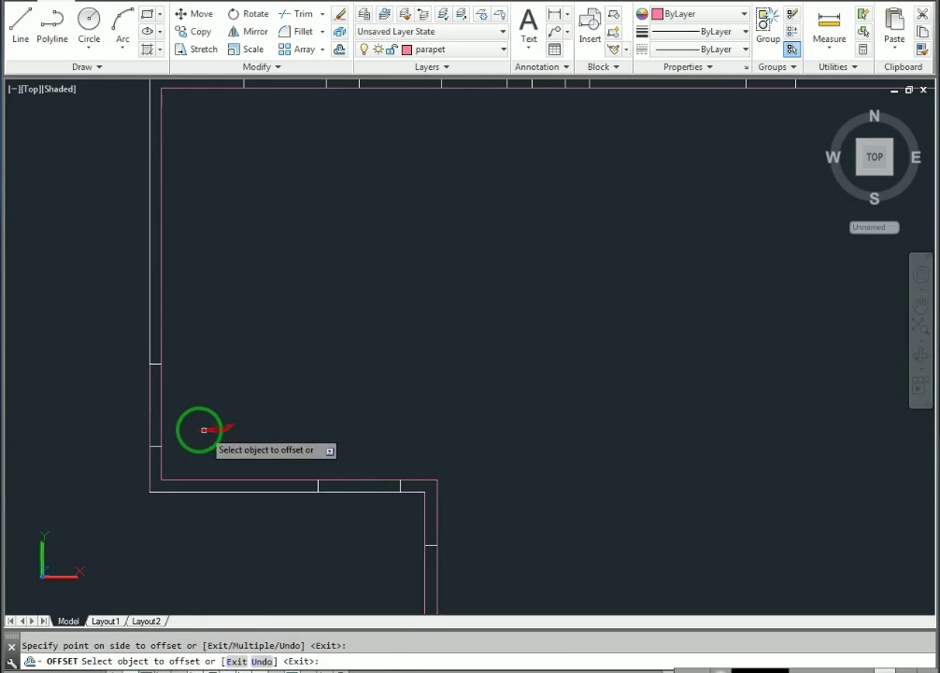
pyautogui.press('Escape')
pyautogui.scroll(-3, 180, 434)
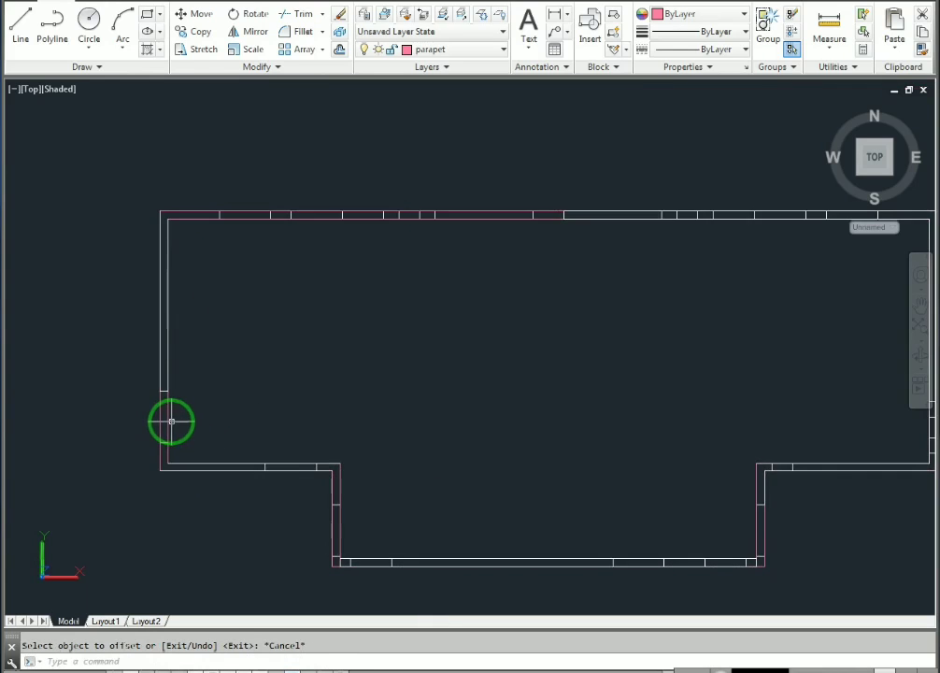
pyautogui.moveTo(216, 425); pyautogui.dragTo(256, 411, button='middle')
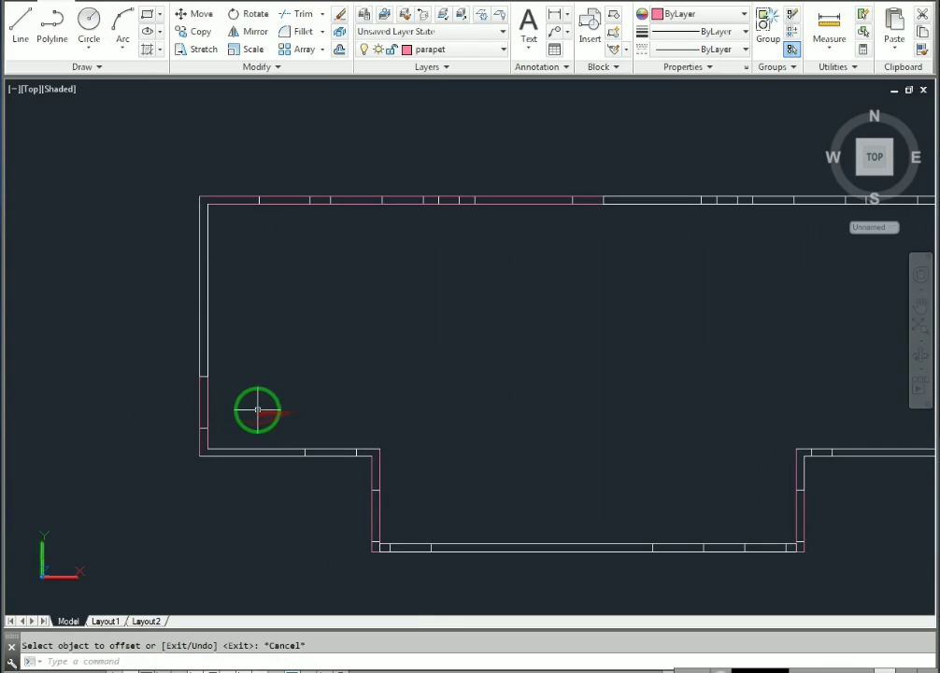
# Copy the outer and inner parapet outlines together to the clear area directly above the wall plan
pyautogui.click(221, 399)
pyautogui.click(174, 405)
pyautogui.scroll(-1, 243, 404)
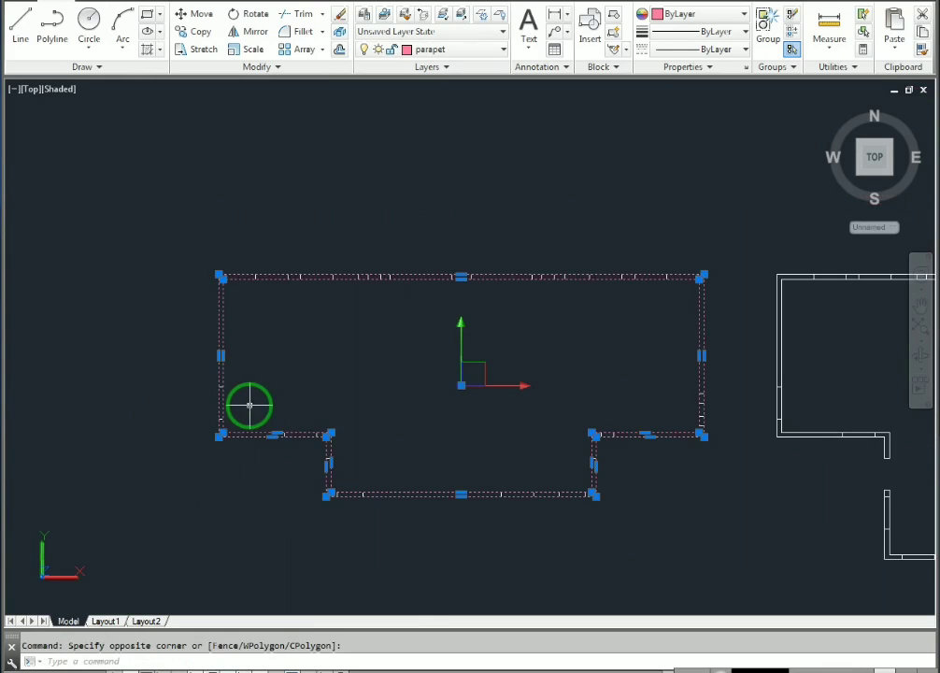
pyautogui.write('co')
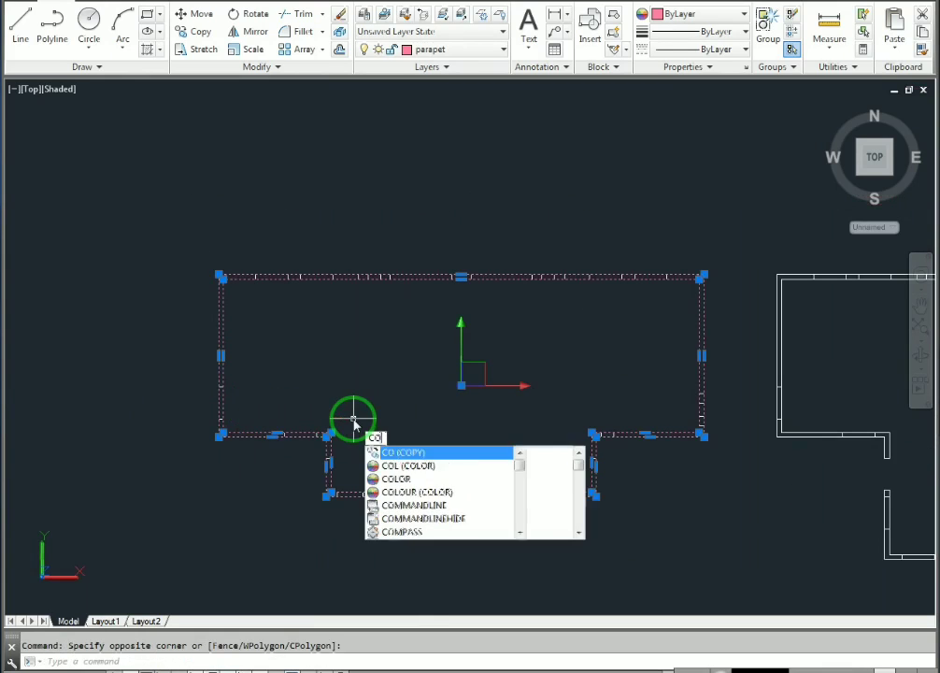
pyautogui.press('Return')
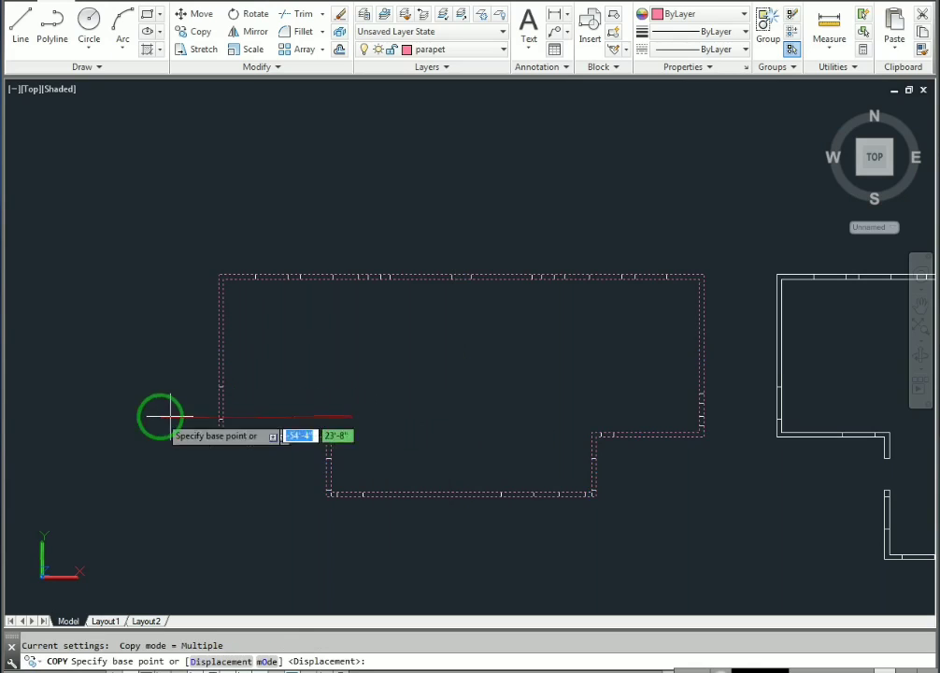
pyautogui.click(129, 412)
pyautogui.moveTo(124, 360); pyautogui.dragTo(124, 486, button='middle')
pyautogui.click(122, 272)
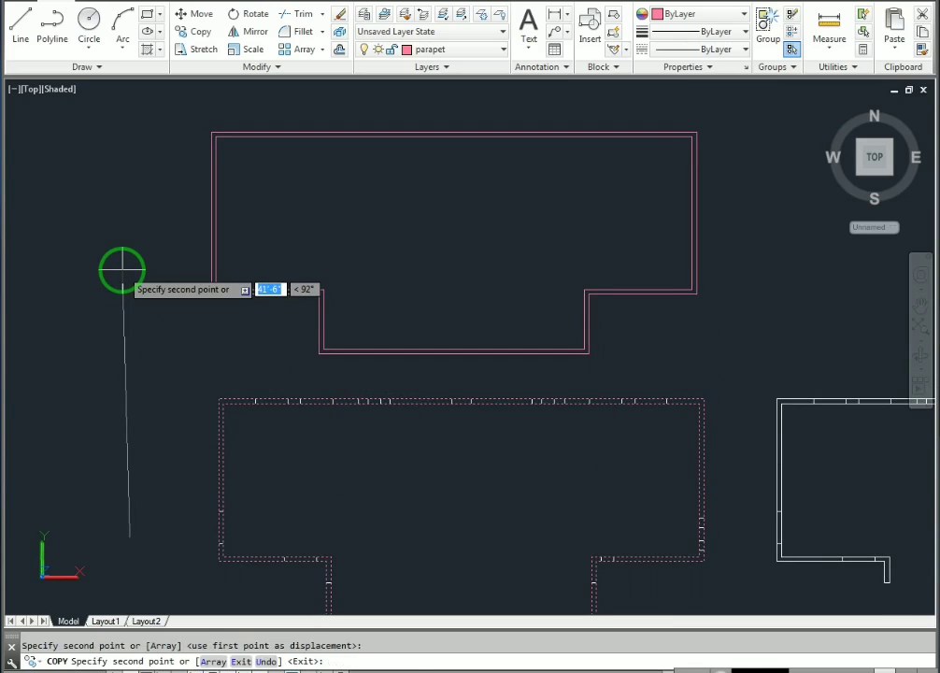
# Place a second copy of both parapet outlines farther above the first copy and end the Copy command
pyautogui.moveTo(140, 292); pyautogui.dragTo(147, 452, button='middle')
pyautogui.scroll(-4, 145, 463)
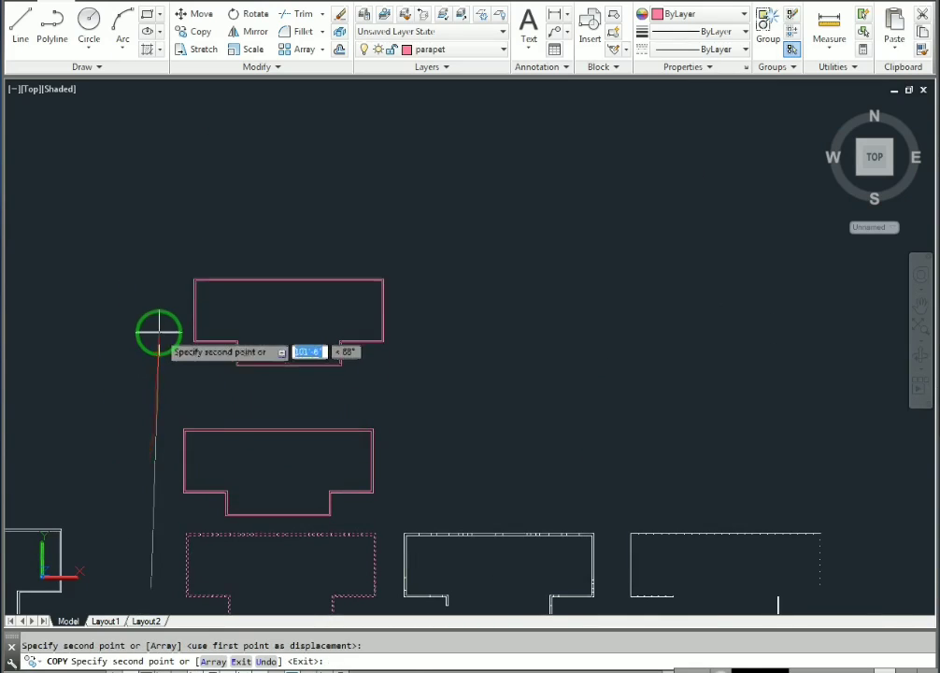
pyautogui.click(149, 339)
pyautogui.press('Escape')
pyautogui.moveTo(183, 459); pyautogui.dragTo(345, 359, button='middle')
pyautogui.scroll(2, 296, 377)
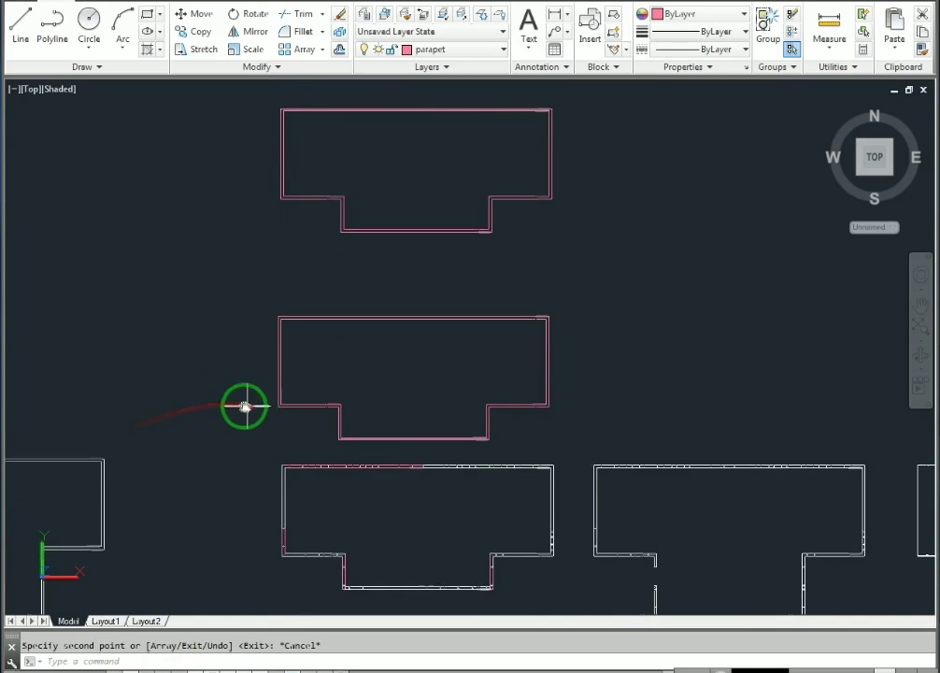
pyautogui.moveTo(246, 406)
pyautogui.mouseDown(button='middle')
pyautogui.moveTo(210, 403)
pyautogui.moveTo(290, 373)
pyautogui.mouseUp(button='middle')
pyautogui.scroll(2, 306, 369)
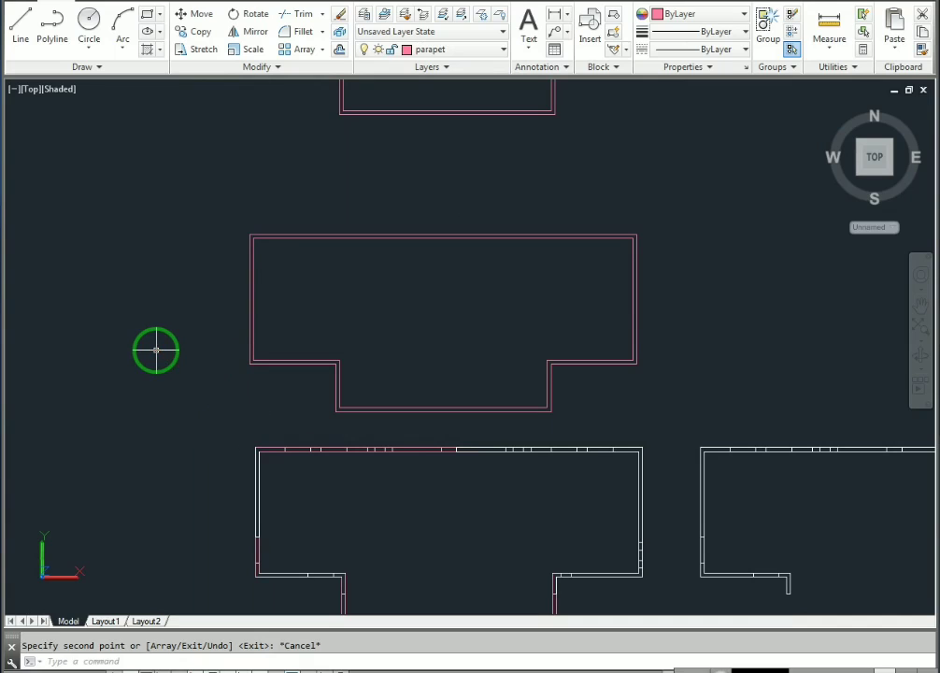
# Create a new layer named Parapet style
pyautogui.write('LA')
pyautogui.press('Return')
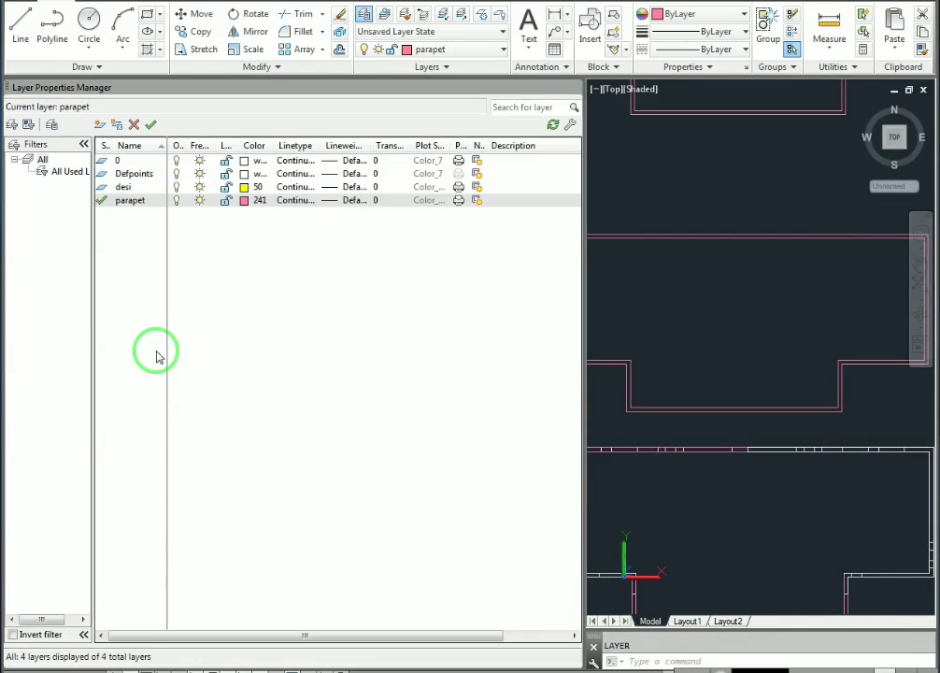
pyautogui.click(100, 127)
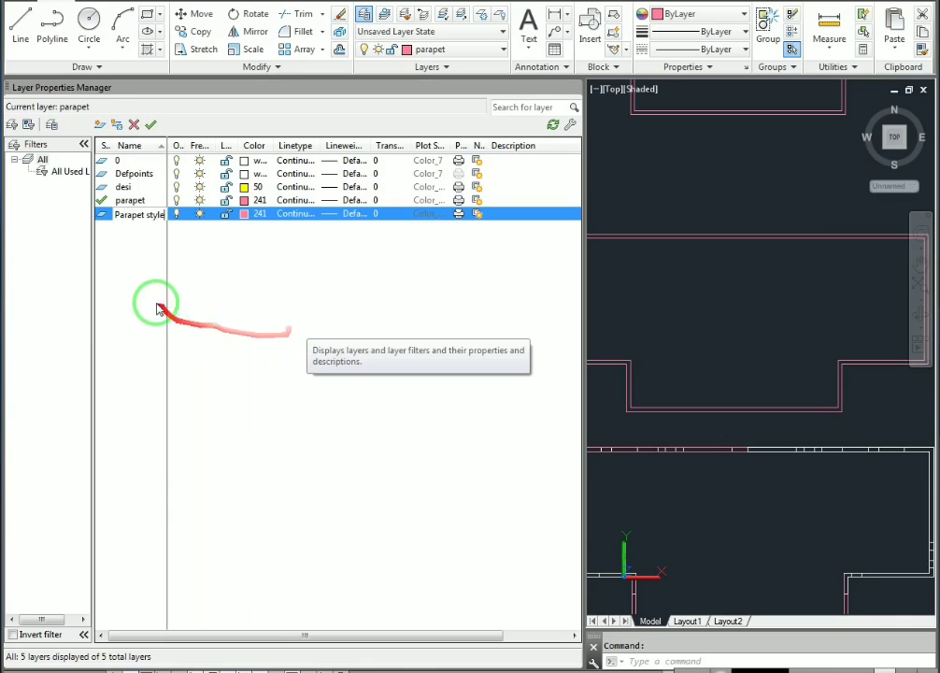
pyautogui.press('Return')
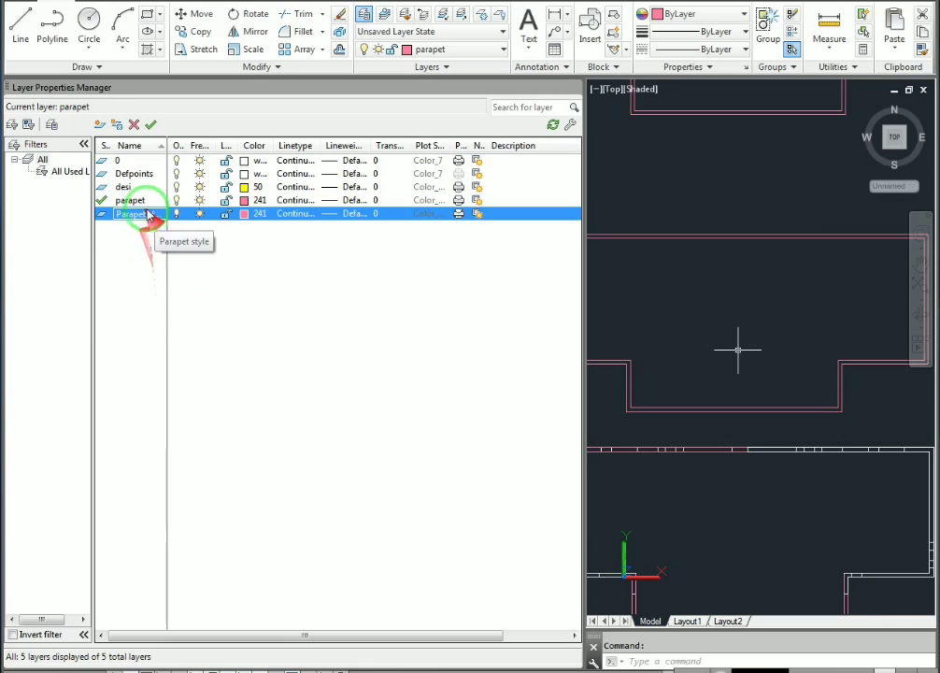
# Set the Parapet style layer's colour to yellow and make it the current layer
pyautogui.click(244, 215)
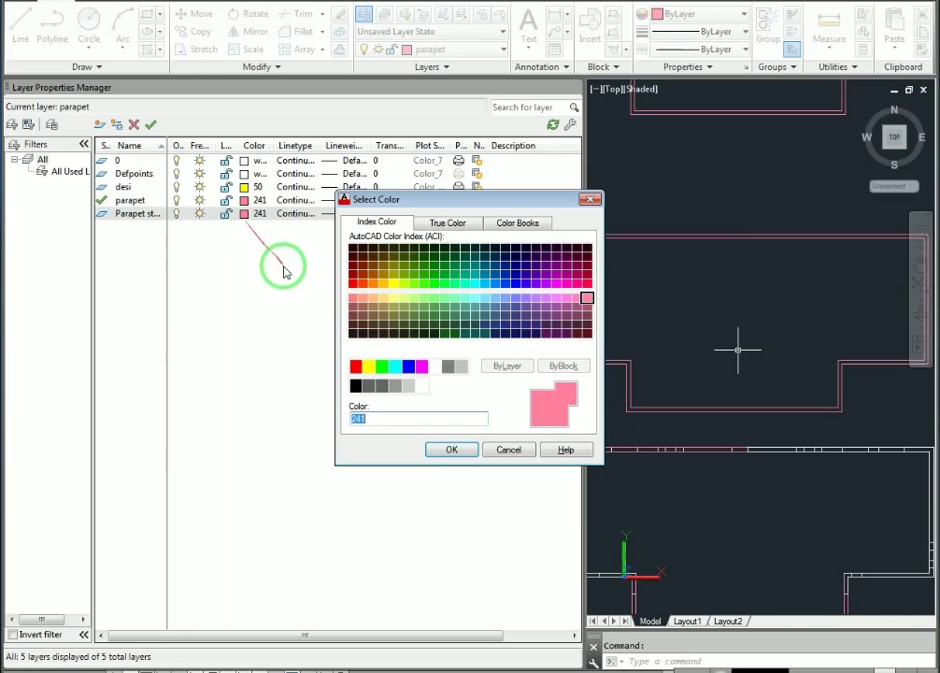
pyautogui.click(368, 365)
pyautogui.click(452, 451)
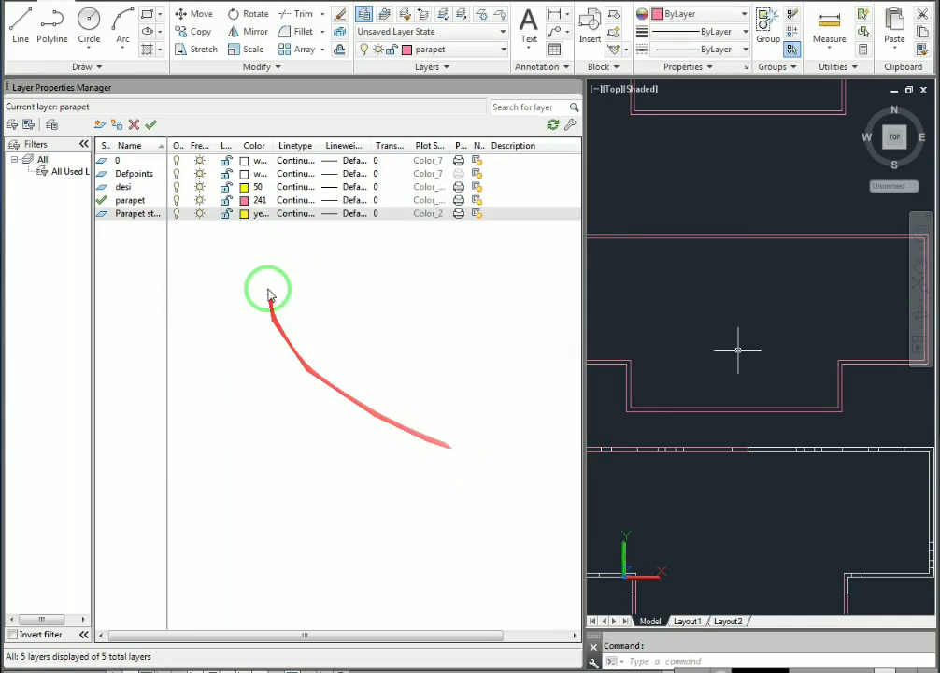
pyautogui.click(576, 89)
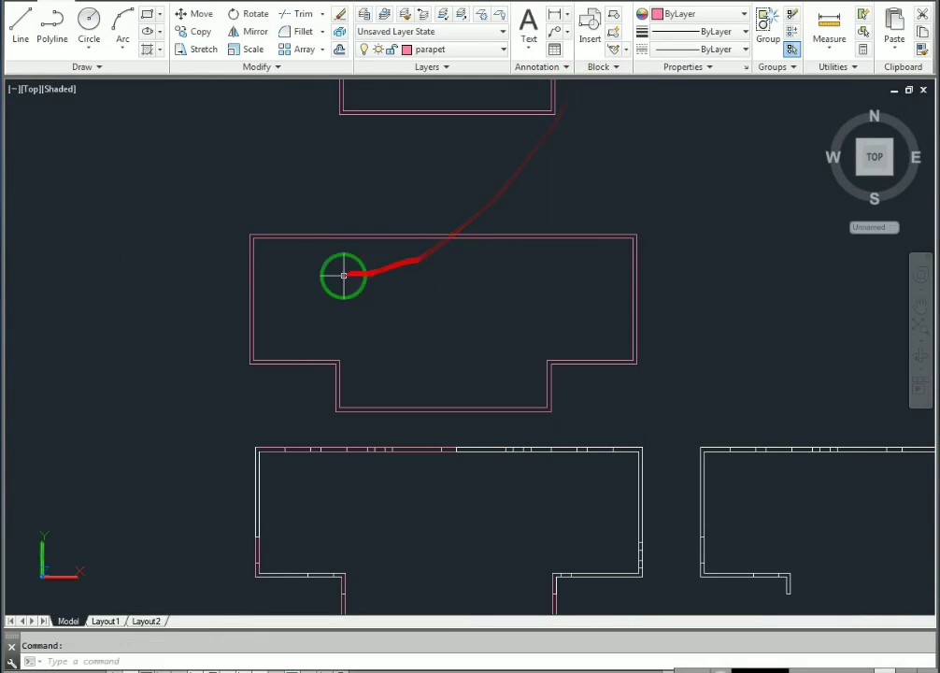
pyautogui.click(440, 53)
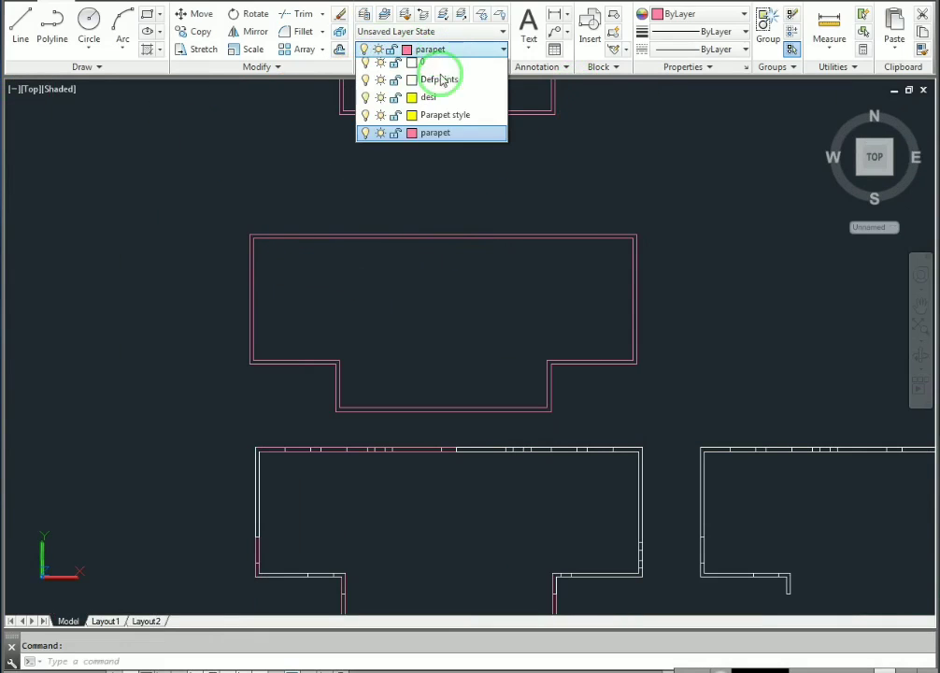
pyautogui.click(431, 122)
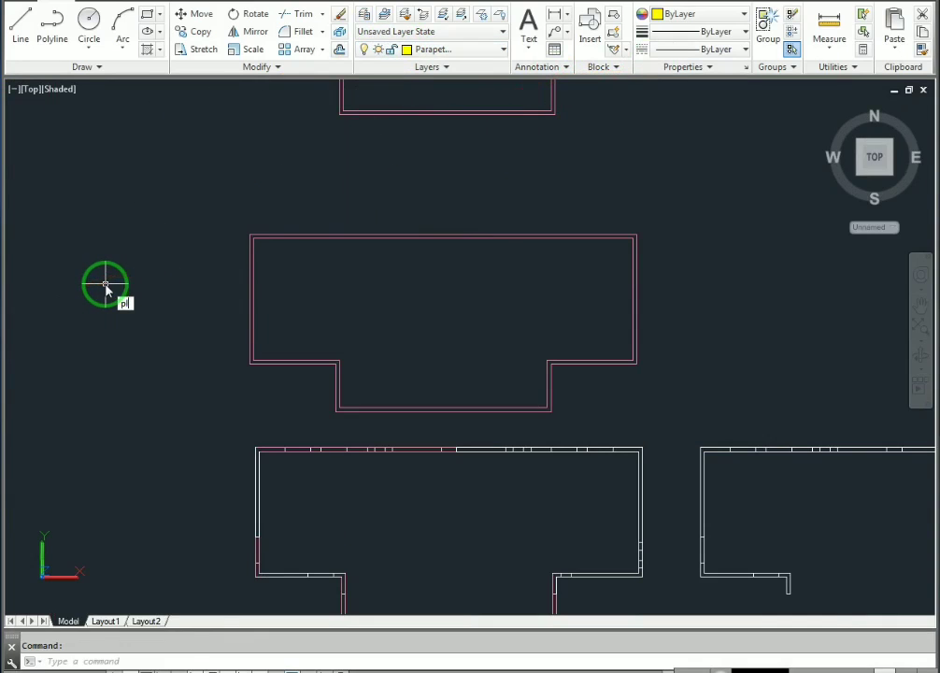
# Start a polyline in the empty area west of the lower parapet copy, with Ortho on, and draw a 3-inch segment downward
pyautogui.write('pl')
pyautogui.press('Return')
pyautogui.click(145, 240)
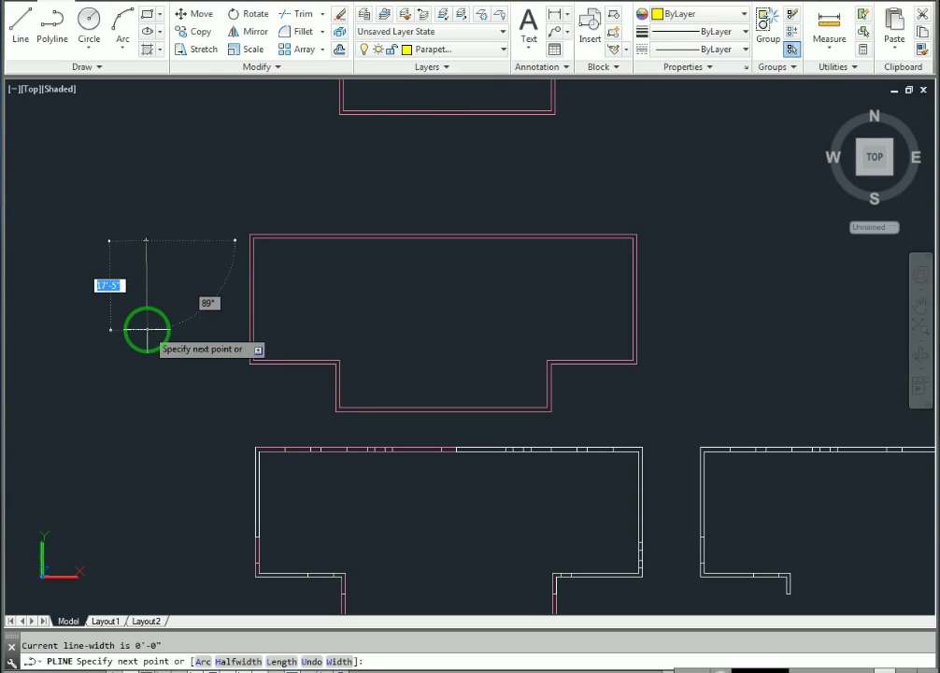
pyautogui.press('F8')
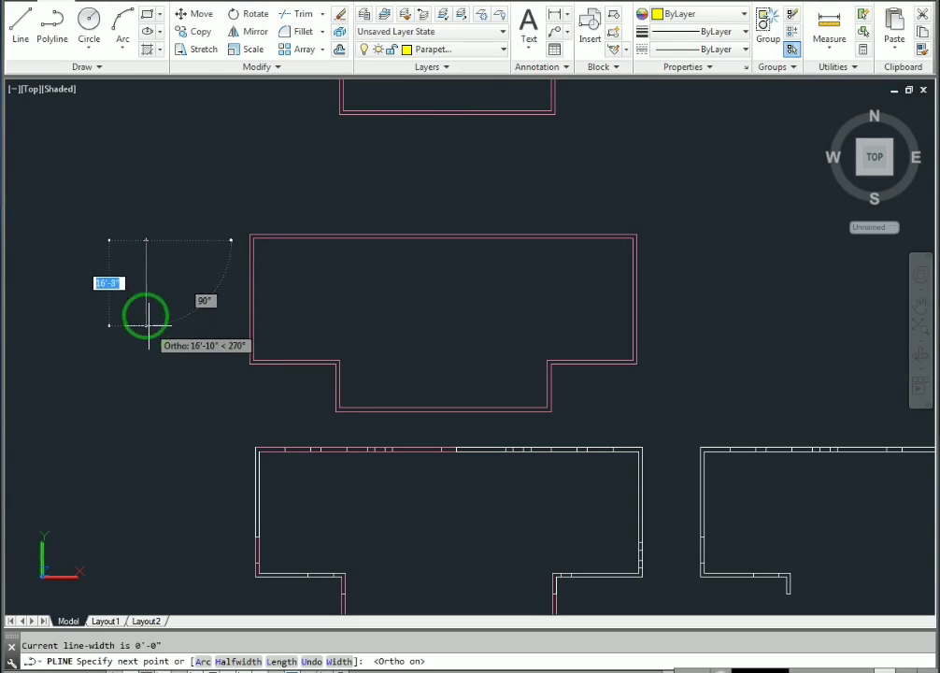
pyautogui.scroll(5, 154, 318)
pyautogui.scroll(4, 178, 321)
pyautogui.moveTo(180, 252); pyautogui.dragTo(267, 329, button='middle')
pyautogui.scroll(1, 228, 285)
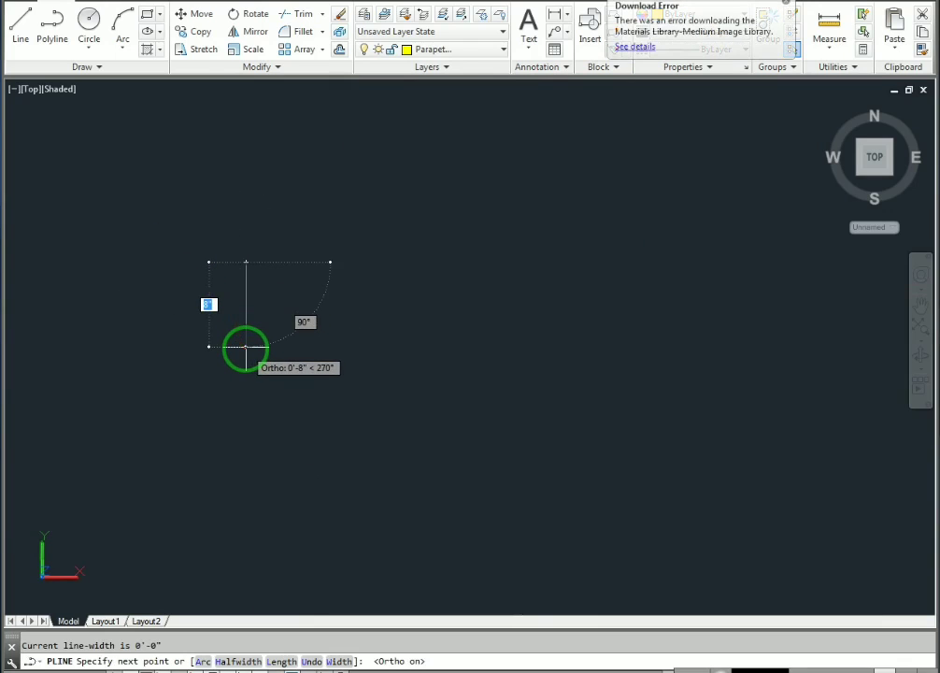
pyautogui.write('3')
pyautogui.press('Return')
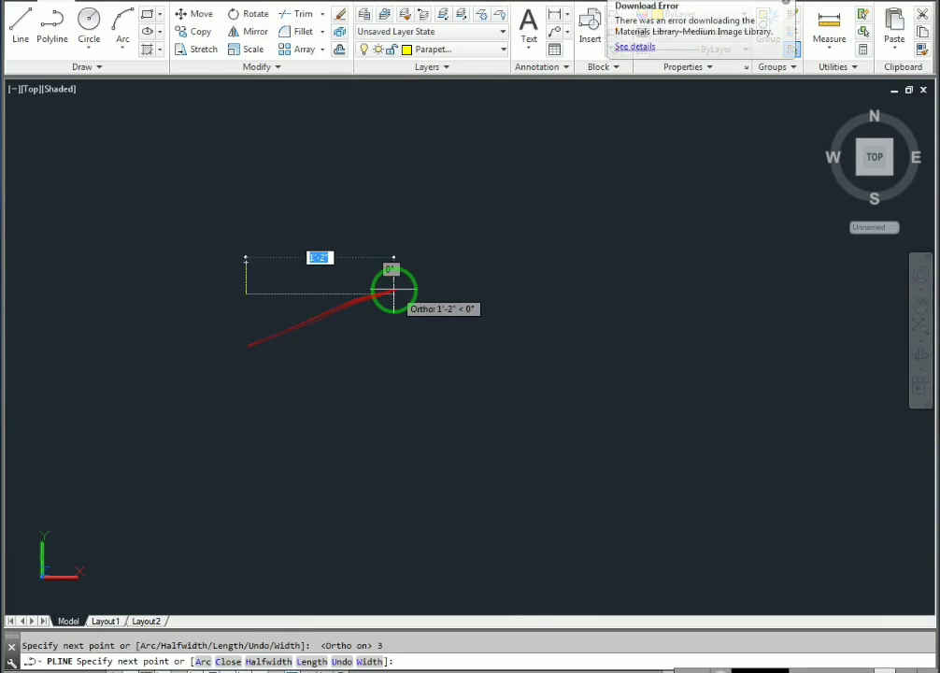
# Continue the polyline with 3-inch segments right, down, left and down to form the cross's right arm, and end it
pyautogui.write('3')
pyautogui.press('Return')
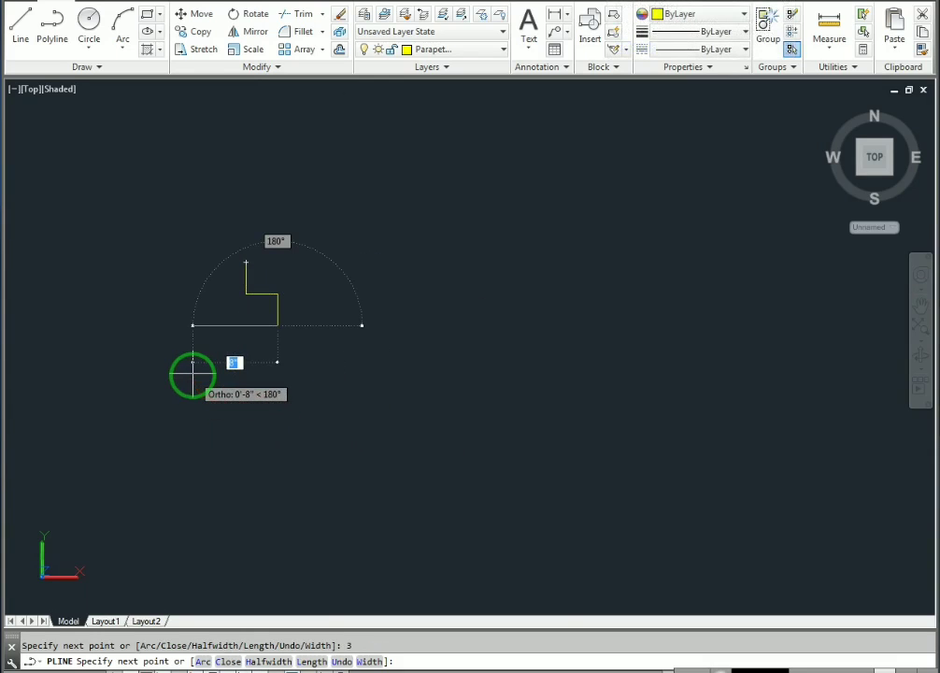
pyautogui.write('3')
pyautogui.press('Return')
pyautogui.write('3')
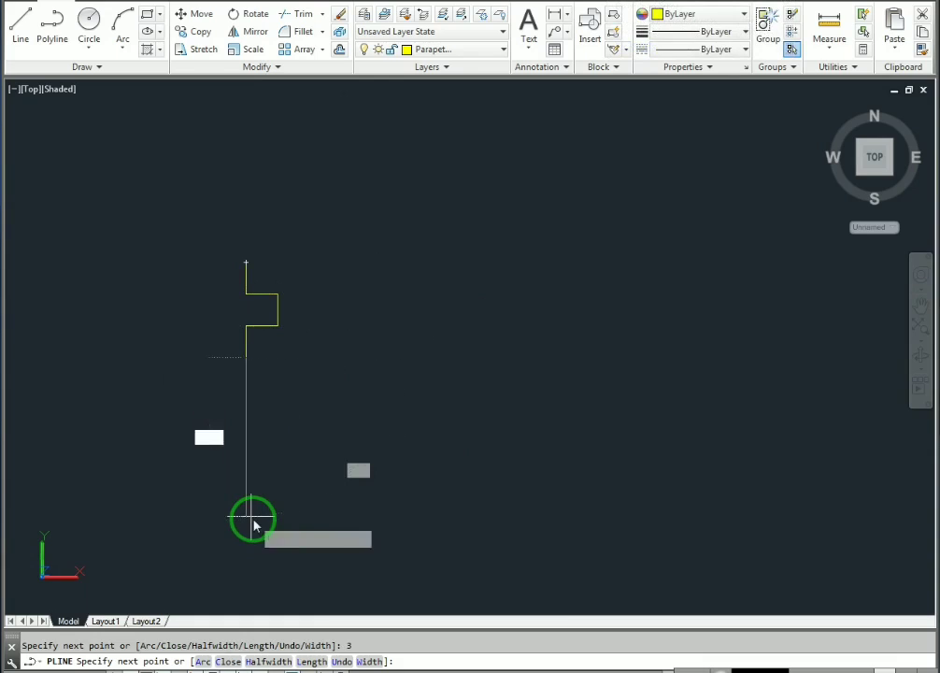
pyautogui.press('Return')
pyautogui.press('Return')
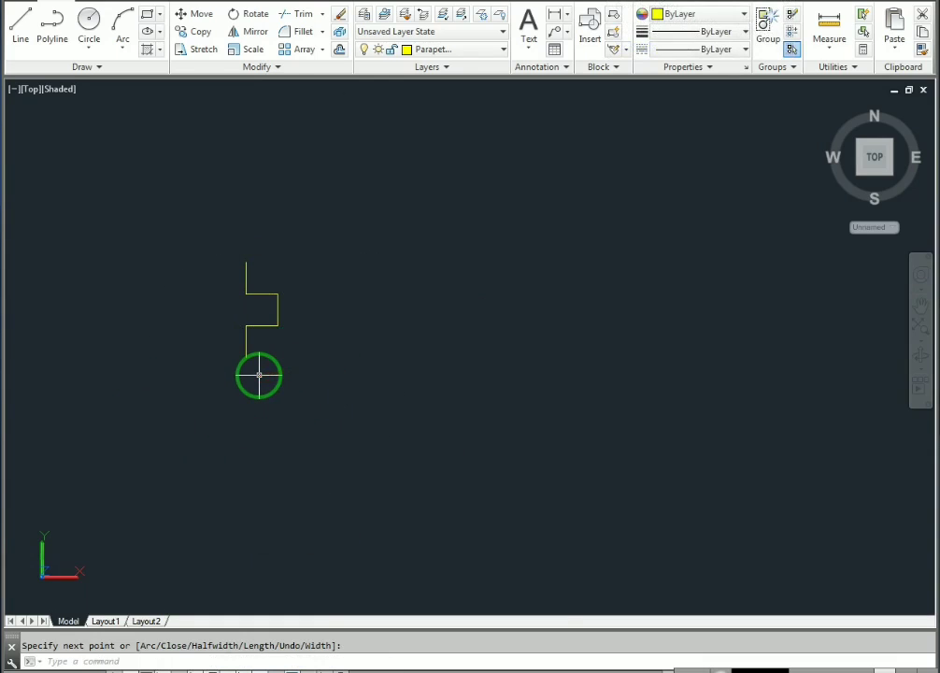
pyautogui.press('Escape')
# Start a second polyline at the first one's lower end and draw 3-inch segments left and up for the cross's bottom arm
pyautogui.scroll(3, 252, 329)
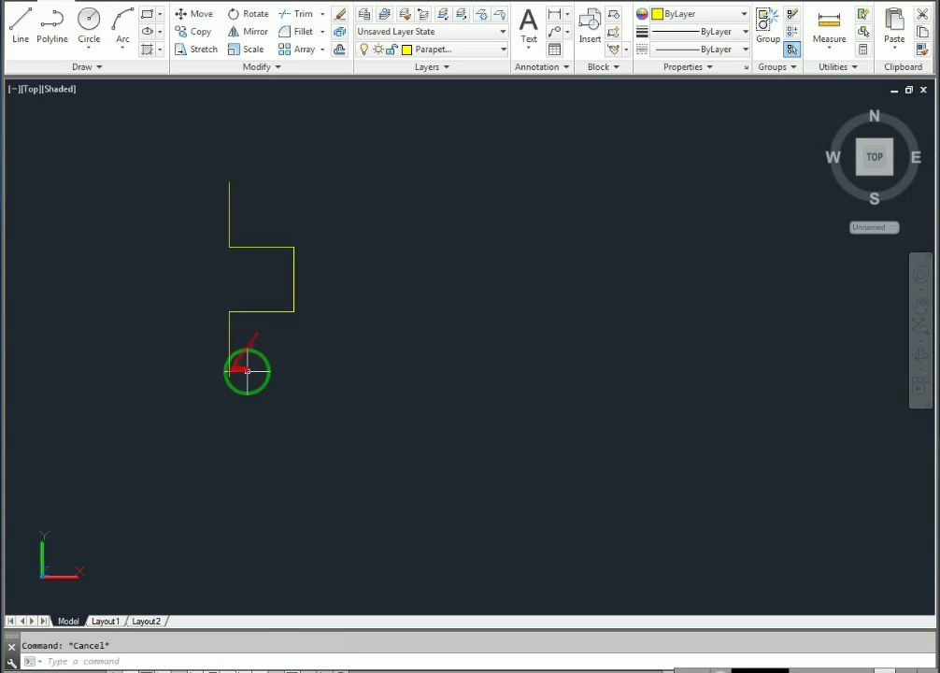
pyautogui.moveTo(233, 376); pyautogui.dragTo(265, 402, button='middle')
pyautogui.write('p')
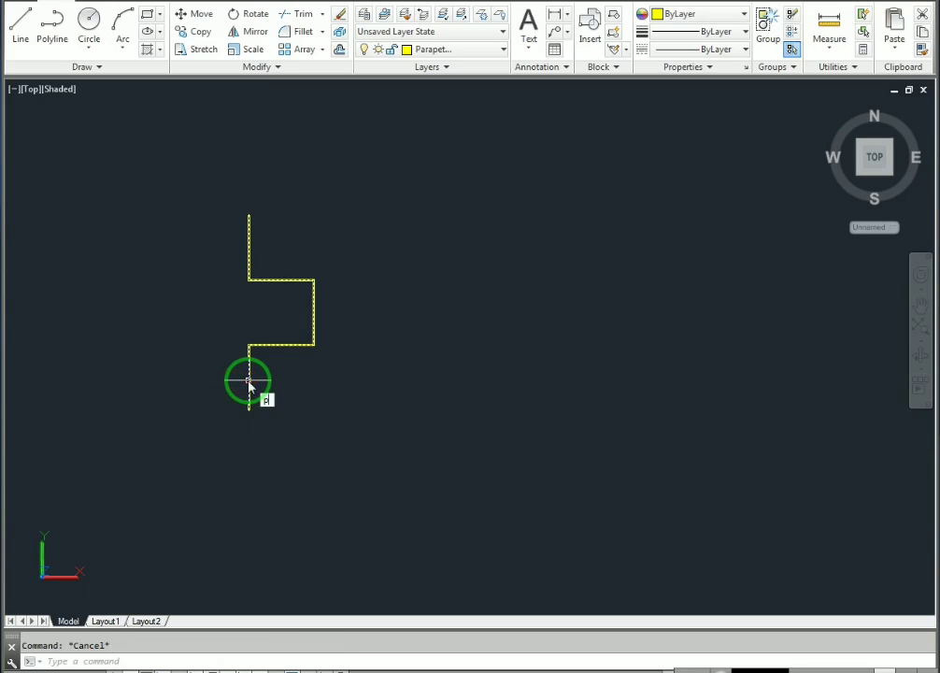
pyautogui.write('l')
pyautogui.press('Return')
pyautogui.click(249, 409)
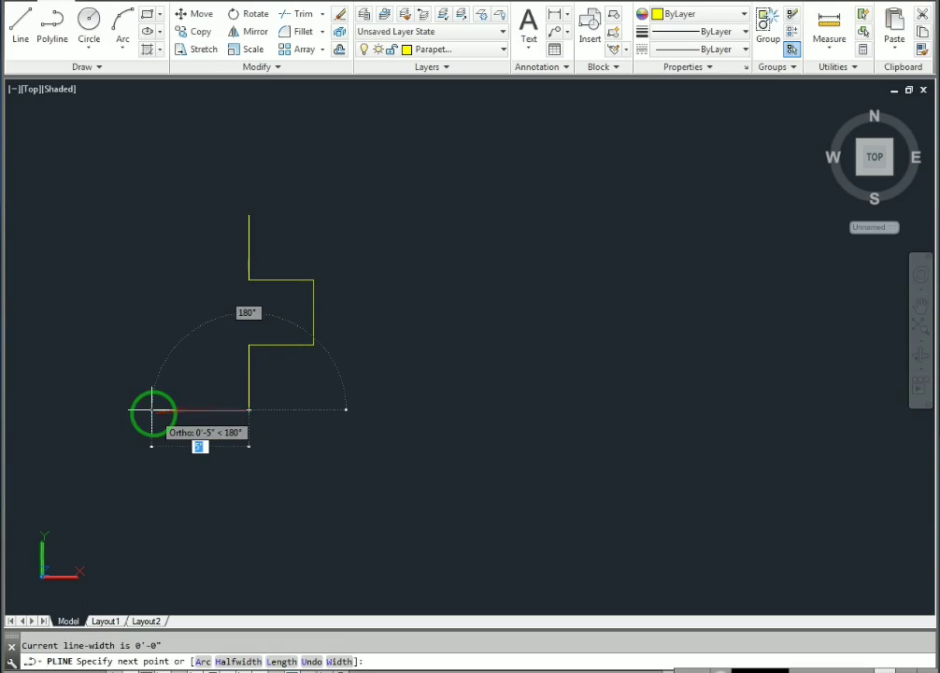
pyautogui.write('3')
pyautogui.press('Return')
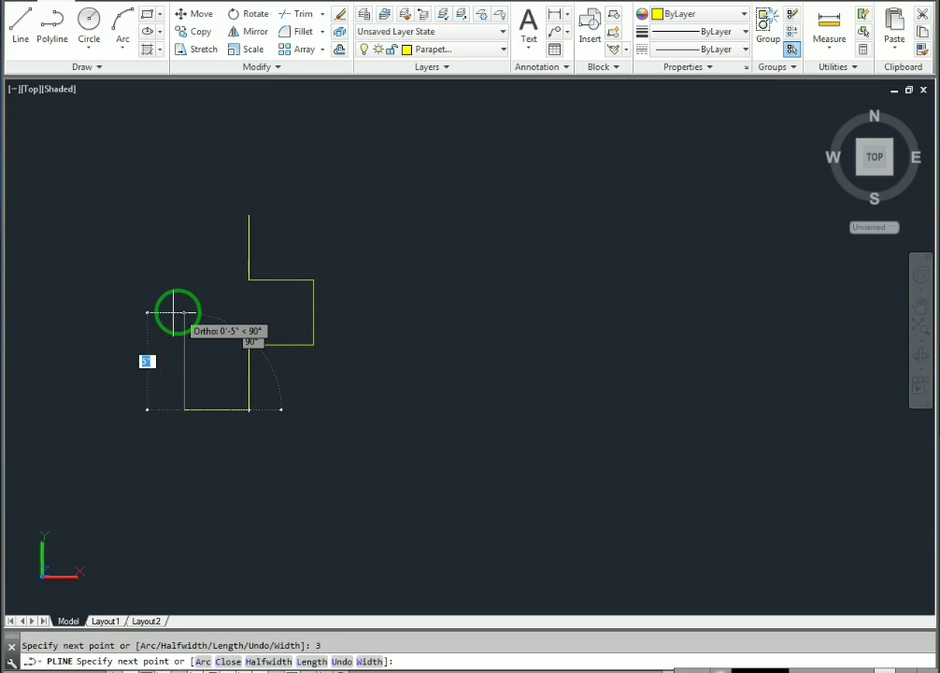
pyautogui.write('3')
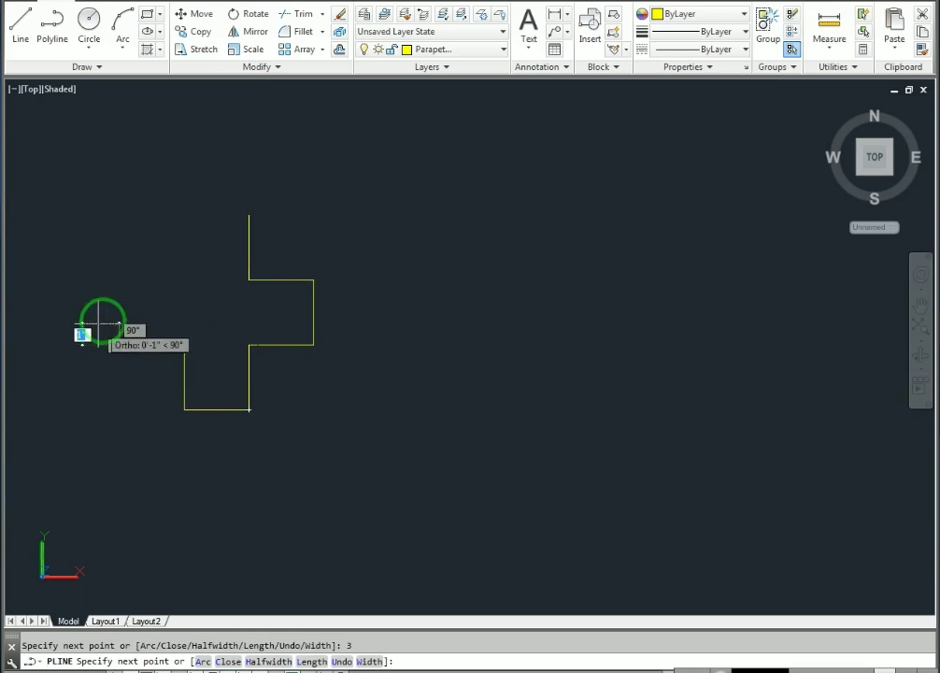
pyautogui.press('Return')
# Continue the polyline with 3-inch segments left, up, right, up and right to complete the cross at the first polyline's upper end
pyautogui.write('3')
pyautogui.press('Return')
pyautogui.write('3')
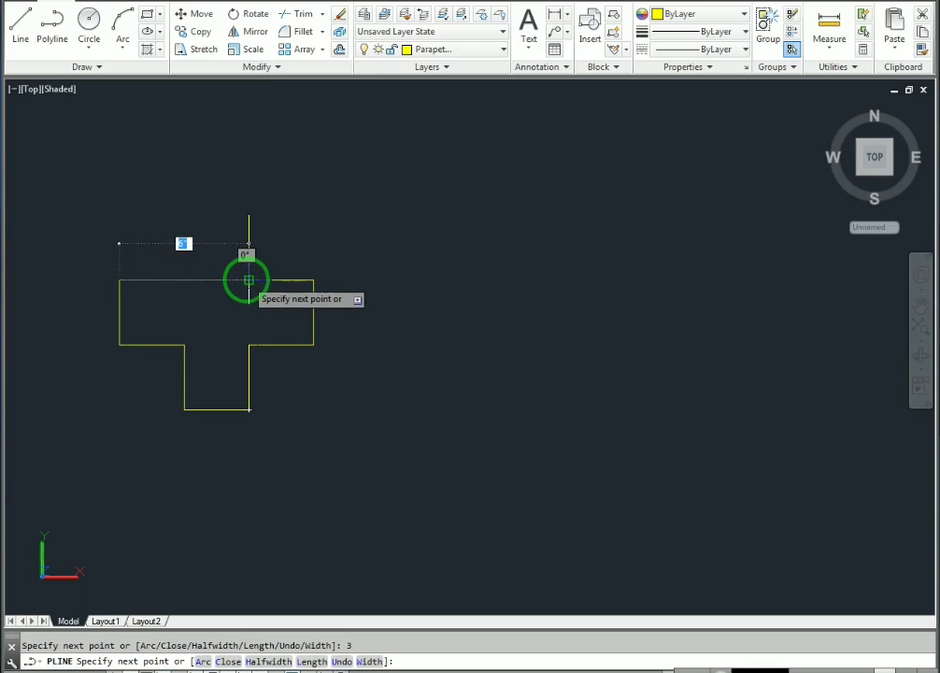
pyautogui.press('Return')
pyautogui.write('3')
pyautogui.press('Return')
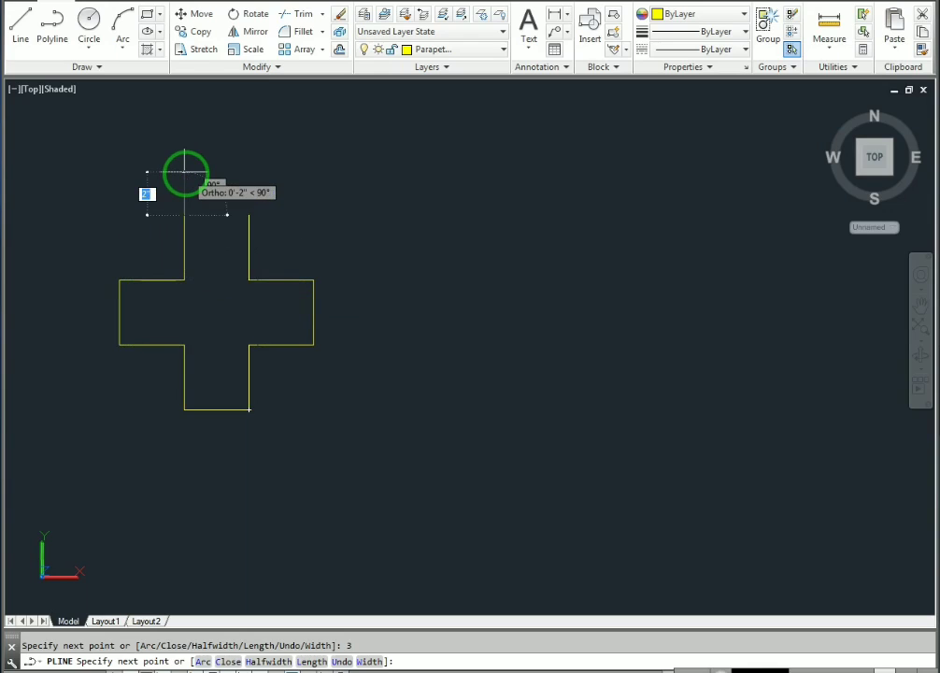
pyautogui.write('3')
pyautogui.press('Return')
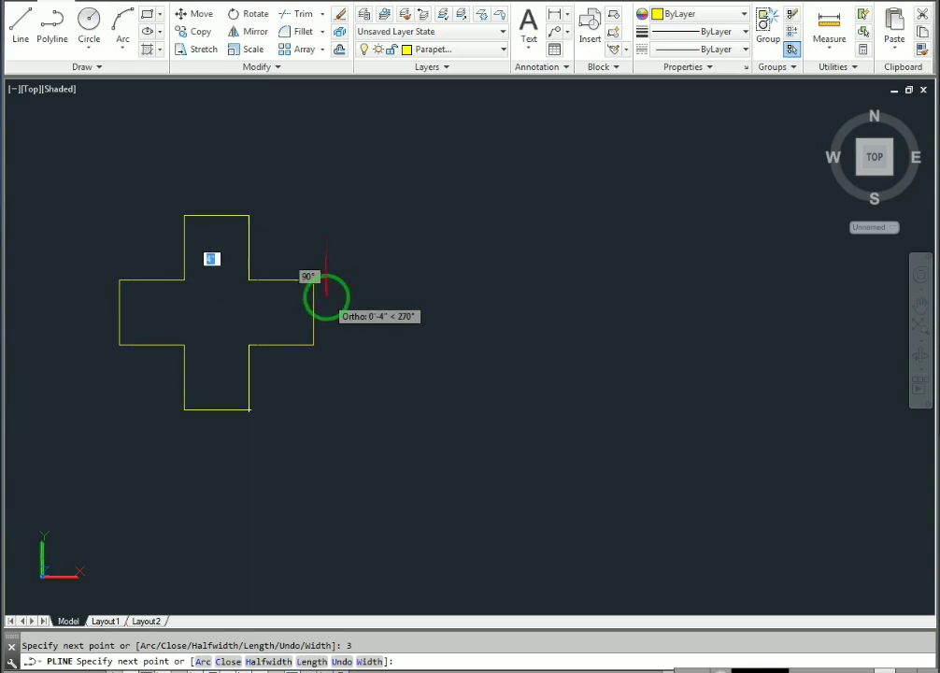
pyautogui.press('Escape')
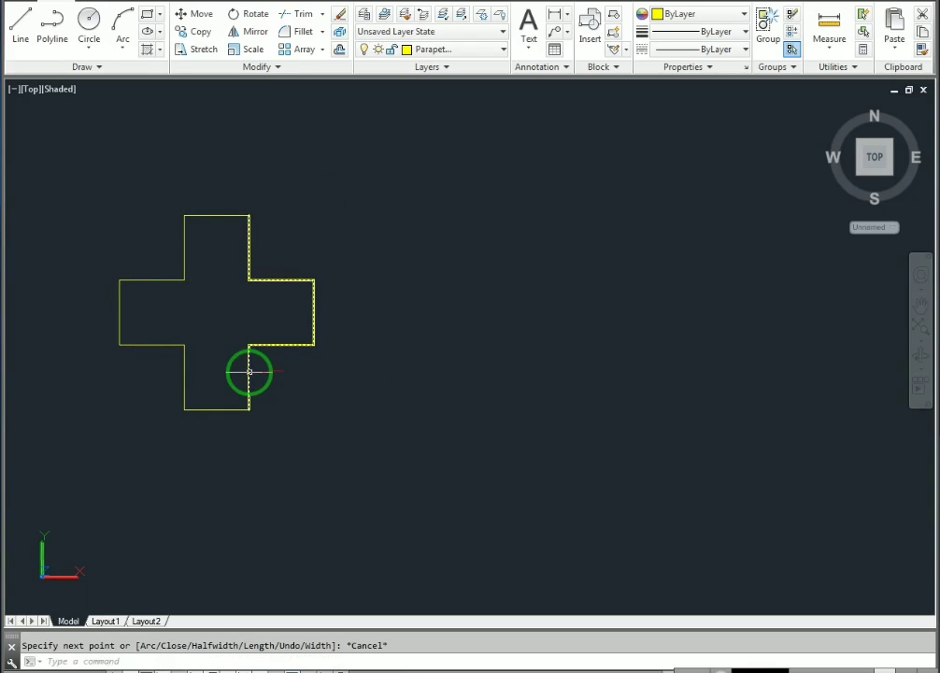
# Join the two polylines of the cross into a single polyline
pyautogui.moveTo(315, 332); pyautogui.dragTo(363, 320, button='middle')
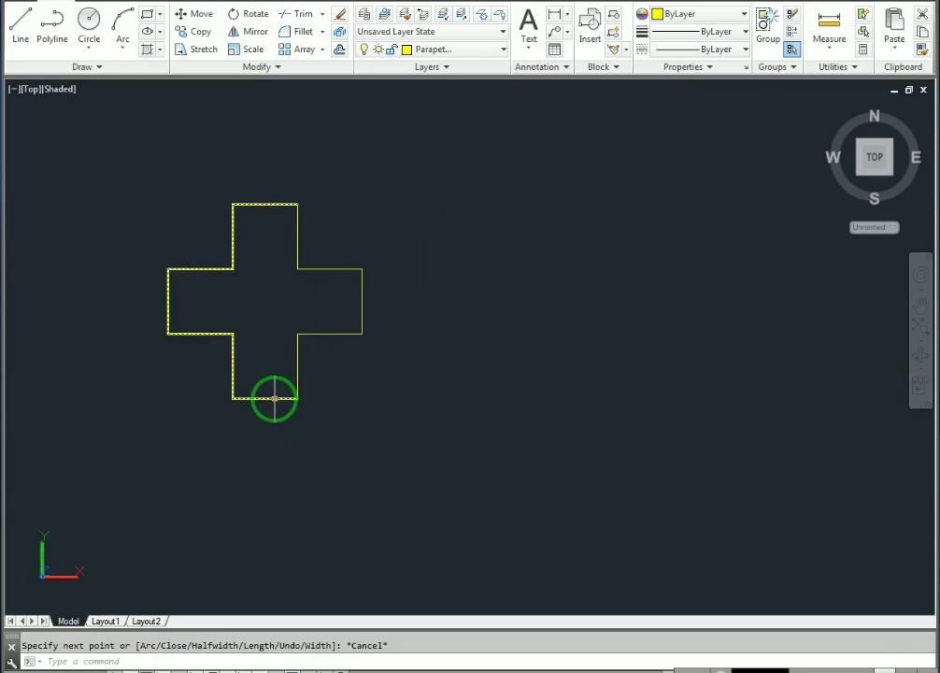
pyautogui.click(392, 171)
pyautogui.click(185, 457)
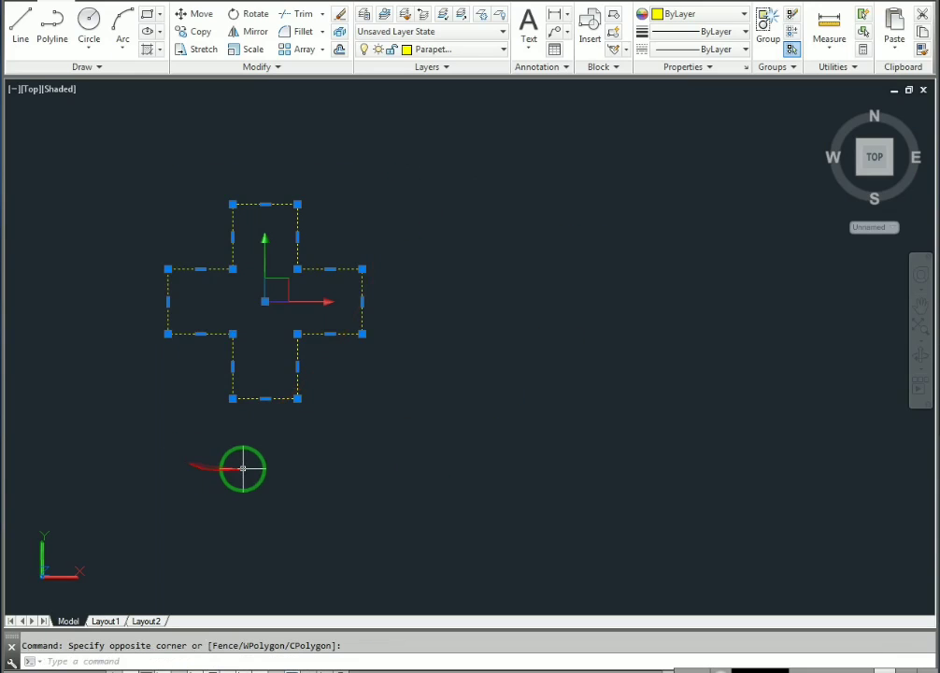
pyautogui.write('j')
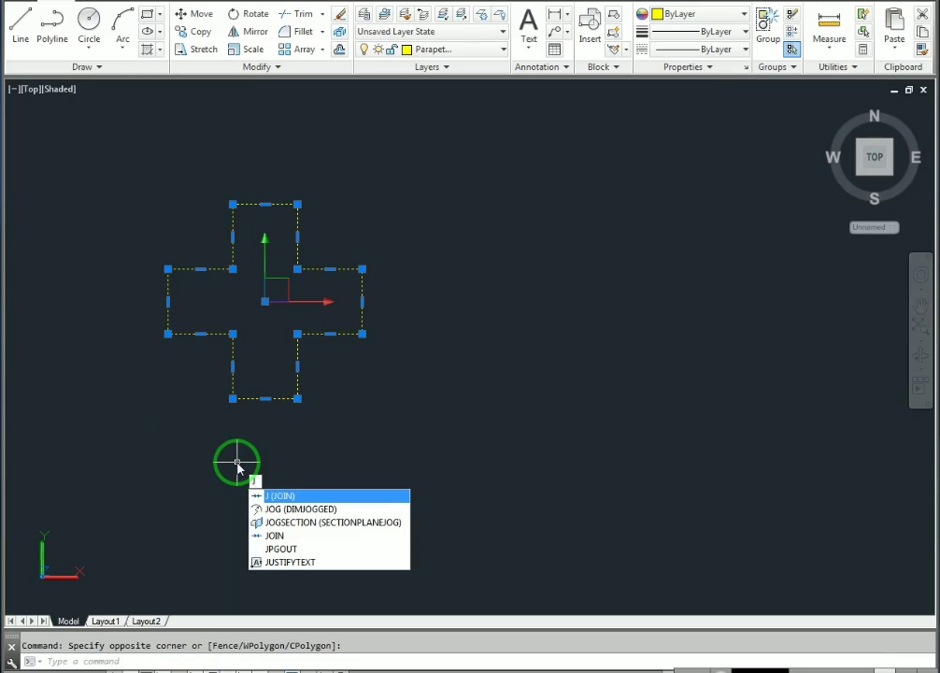
pyautogui.press('Return')
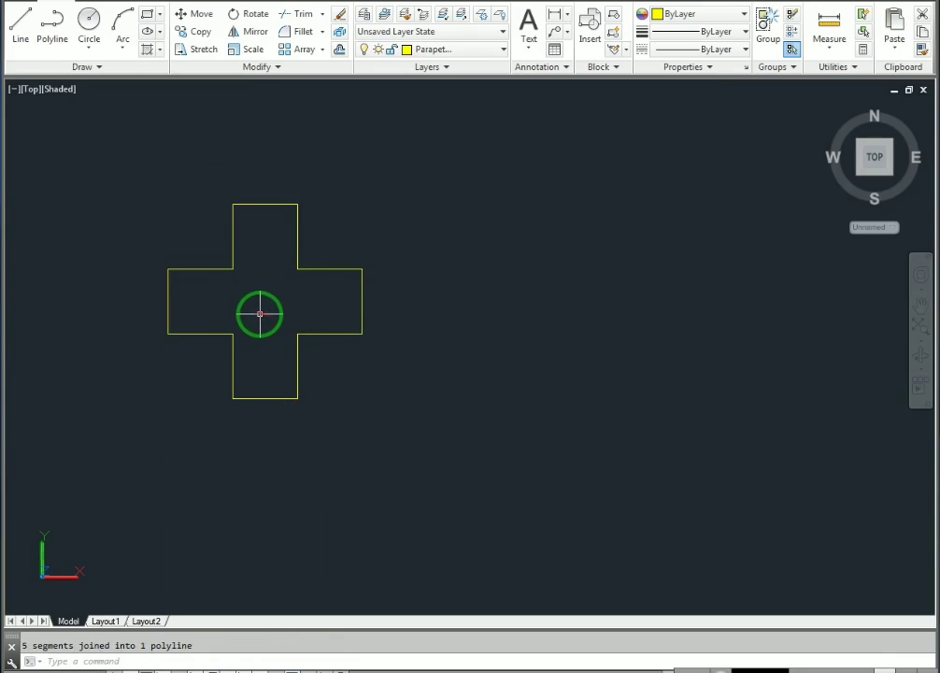
# Switch the model to the SW Isometric view, bring the cross into close view and save the drawing
pyautogui.scroll(-3, 224, 321)
pyautogui.scroll(2, 224, 321)
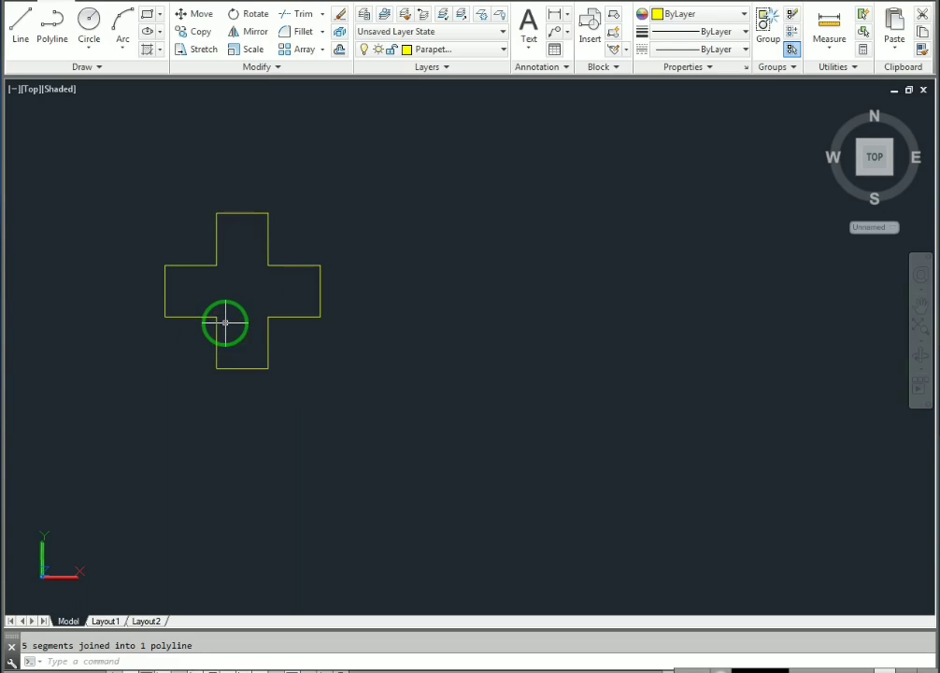
pyautogui.click(32, 90)
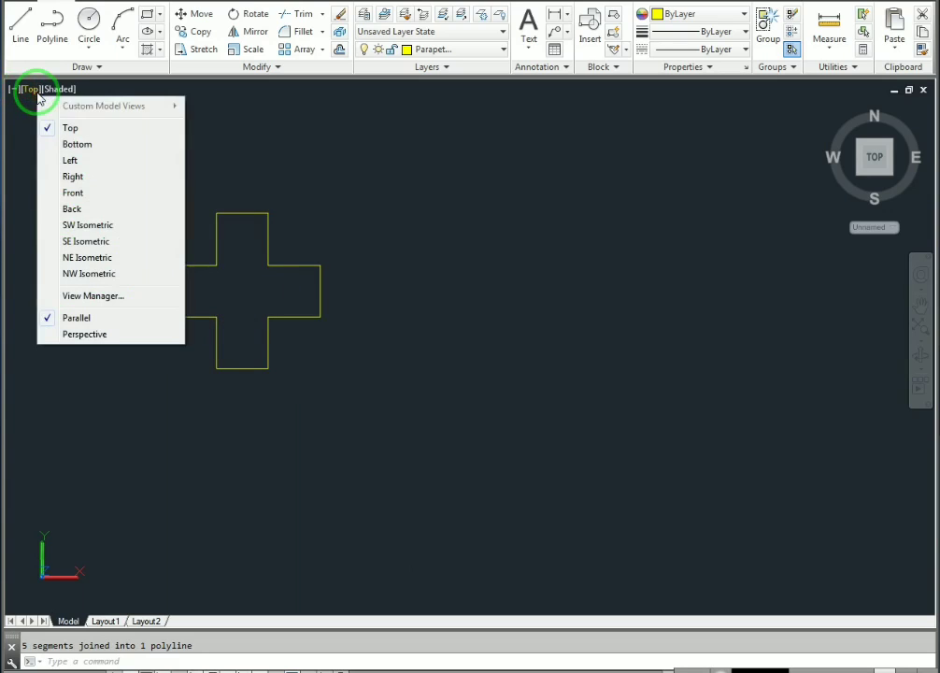
pyautogui.click(90, 225)
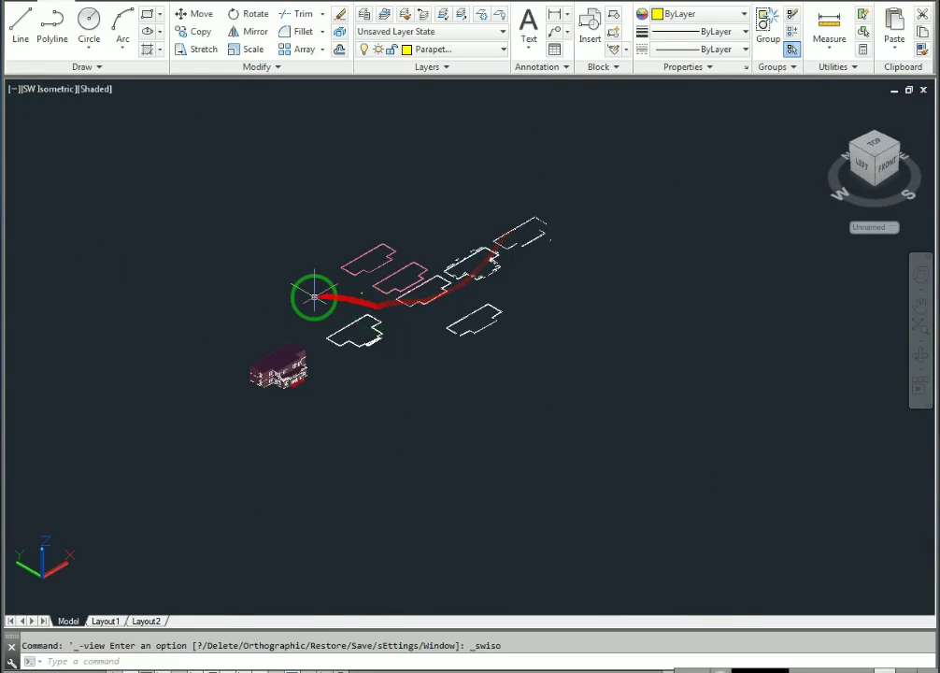
pyautogui.scroll(10, 408, 306)
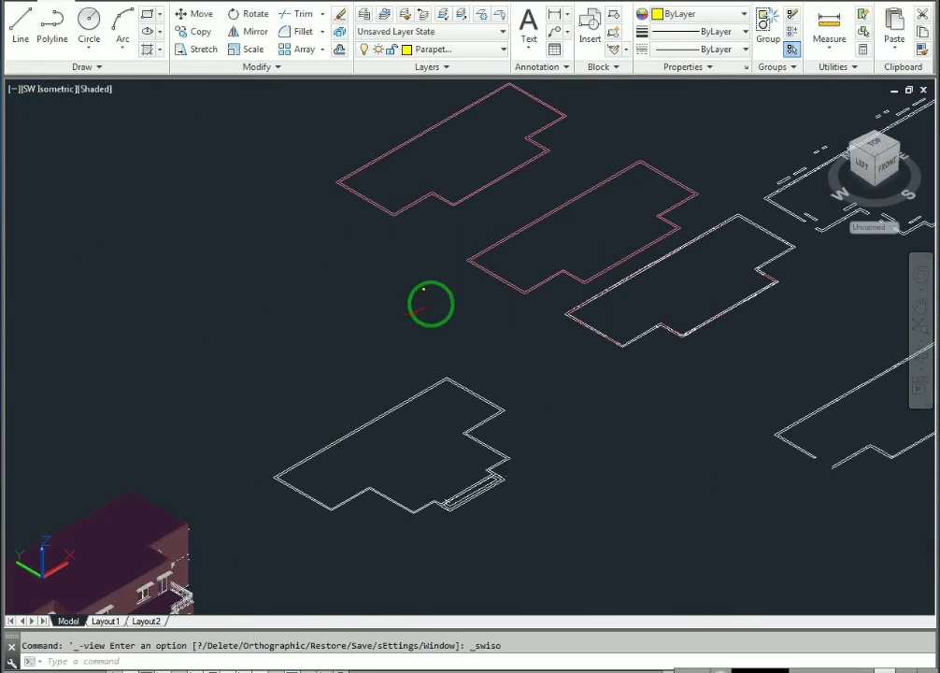
pyautogui.scroll(12, 330, 396)
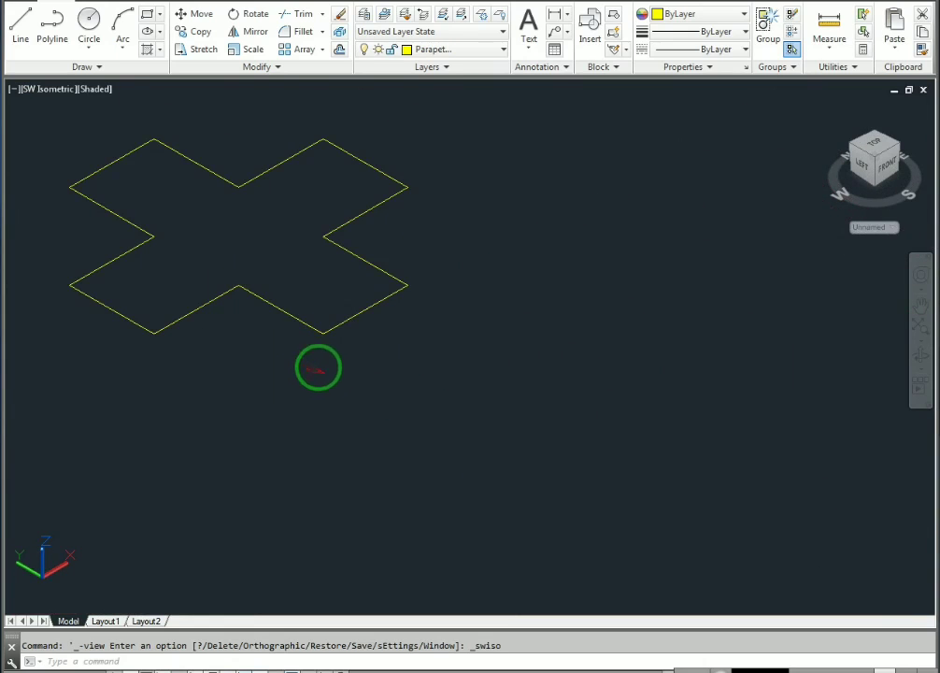
pyautogui.hotkey('ctrl', 's')
pyautogui.scroll(-2, 281, 334)
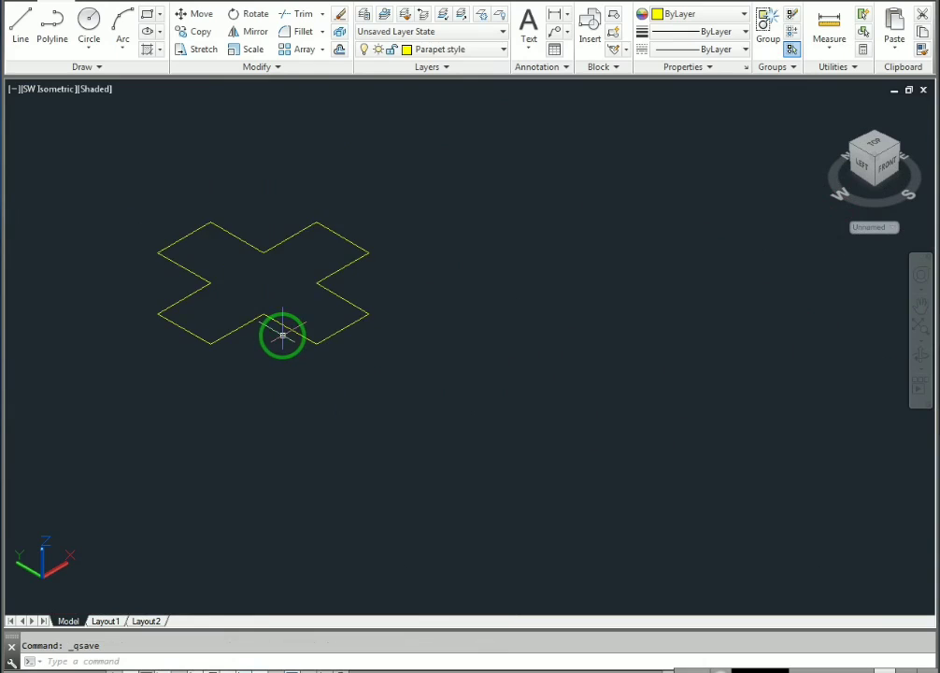
# Extrude the closed cross polyline to a height of 9 inches
pyautogui.scroll(4, 232, 326)
pyautogui.moveTo(252, 313); pyautogui.dragTo(277, 344, button='middle')
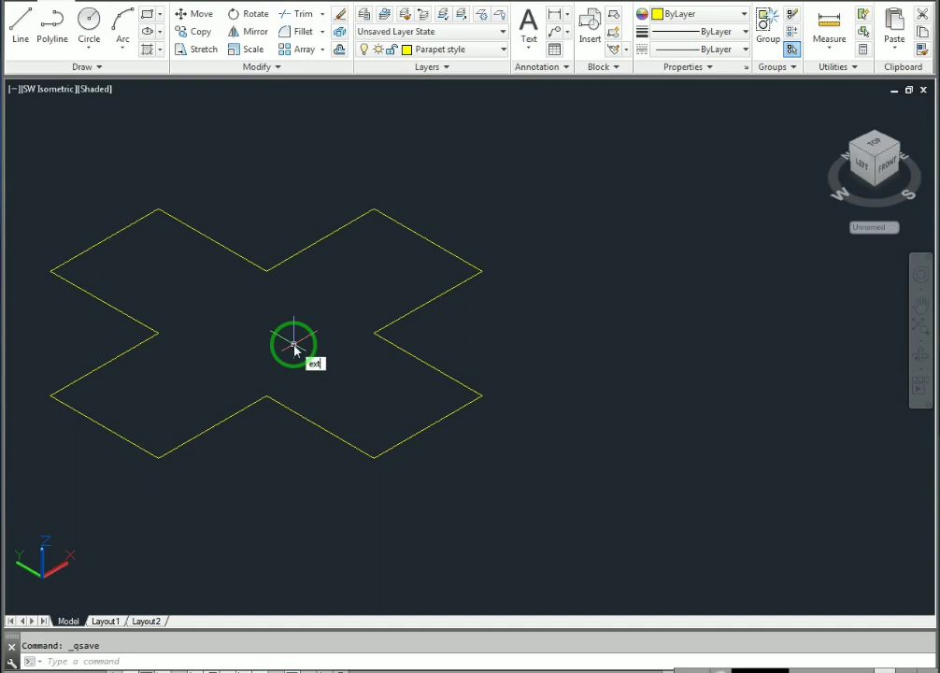
pyautogui.press('Return')
pyautogui.click(270, 268)
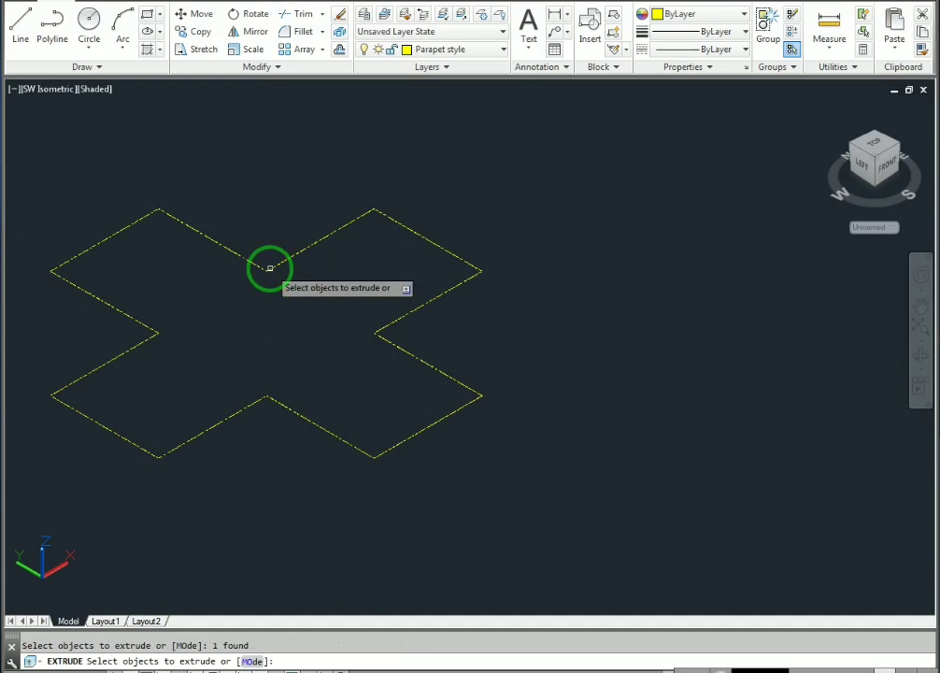
pyautogui.press('Return')
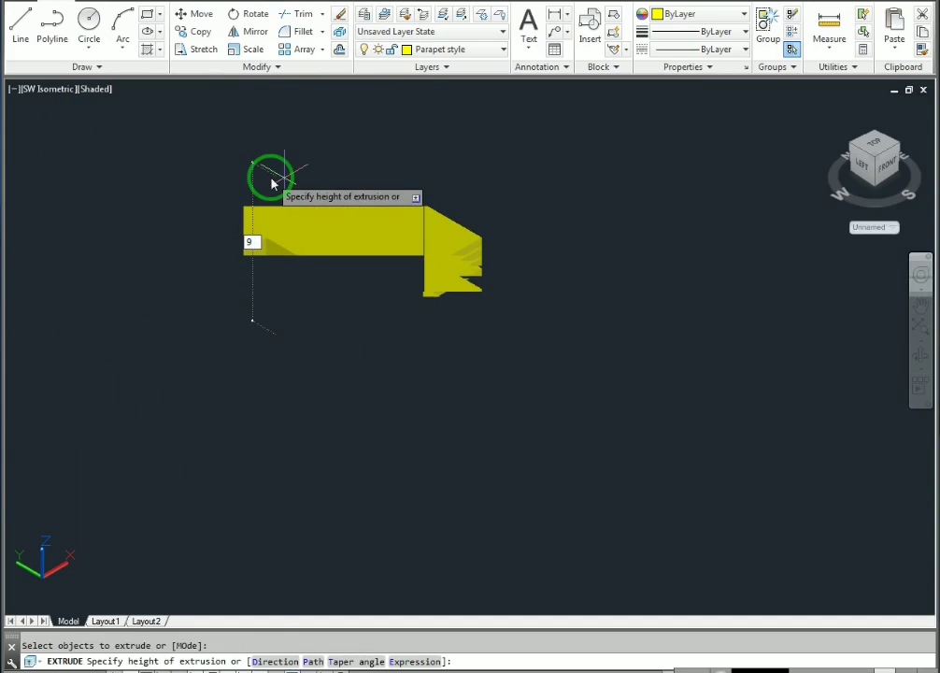
pyautogui.write('9')
pyautogui.press('Return')
# Rotate the extruded cross 90 degrees about its X axis with 3D Rotate so that it lies horizontally
pyautogui.scroll(-3, 272, 175)
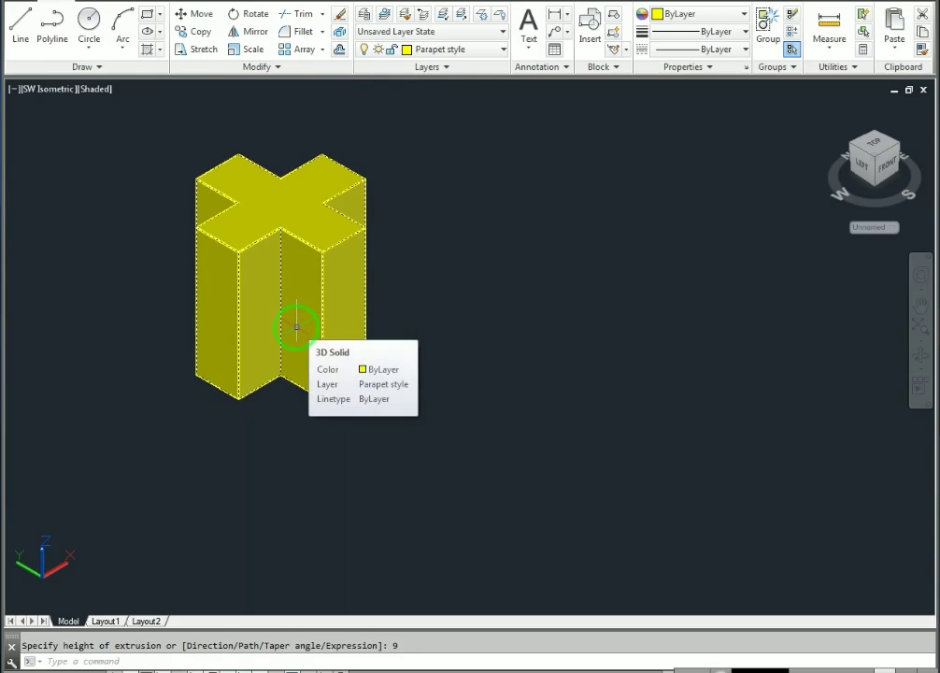
pyautogui.moveTo(296, 327); pyautogui.dragTo(300, 393, button='middle')
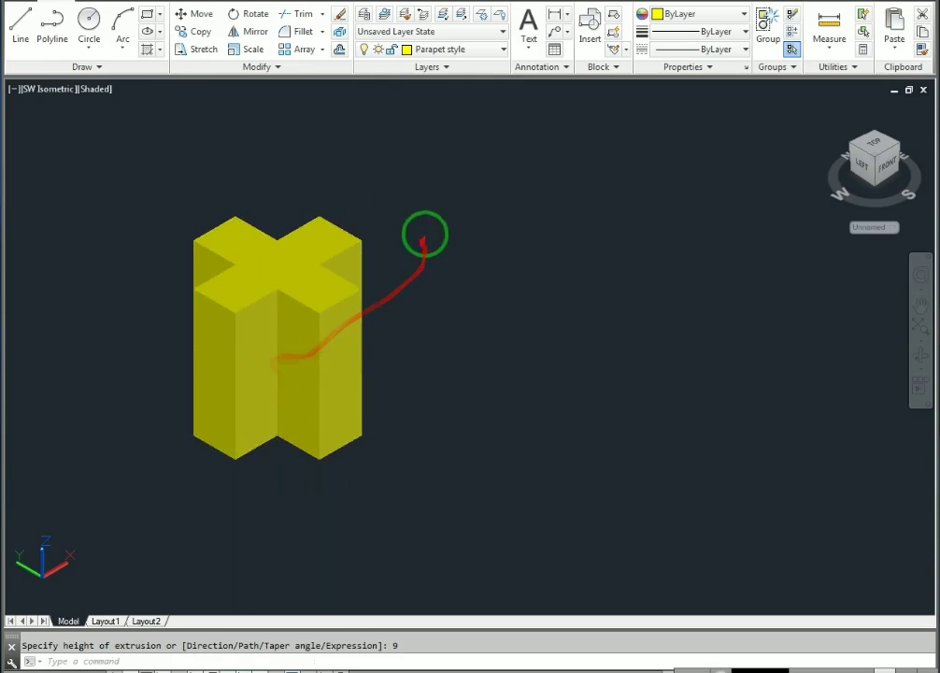
pyautogui.click(423, 234)
pyautogui.click(198, 425)
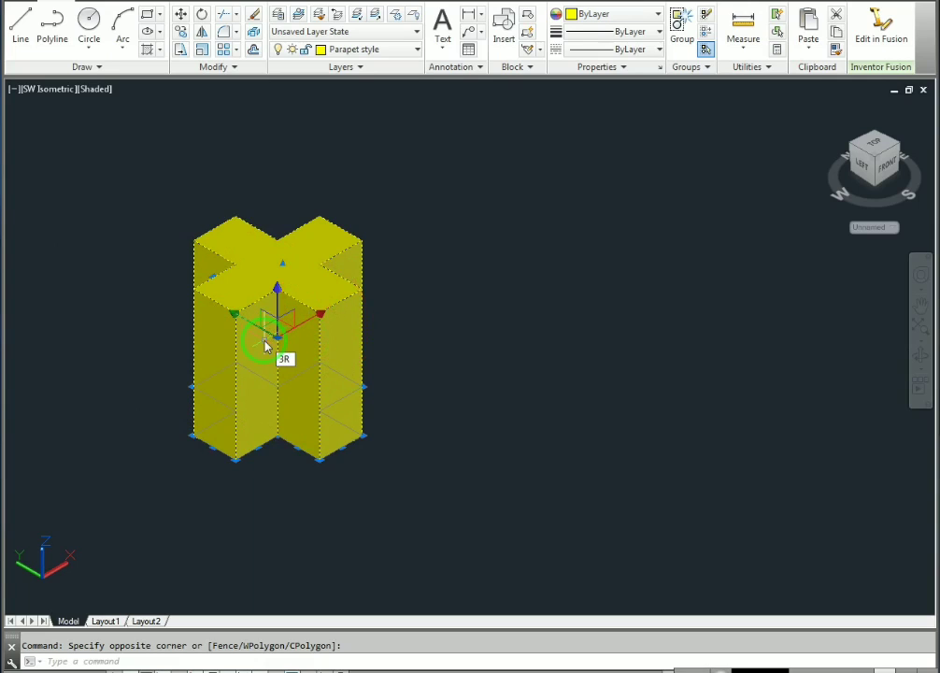
pyautogui.press('Return')
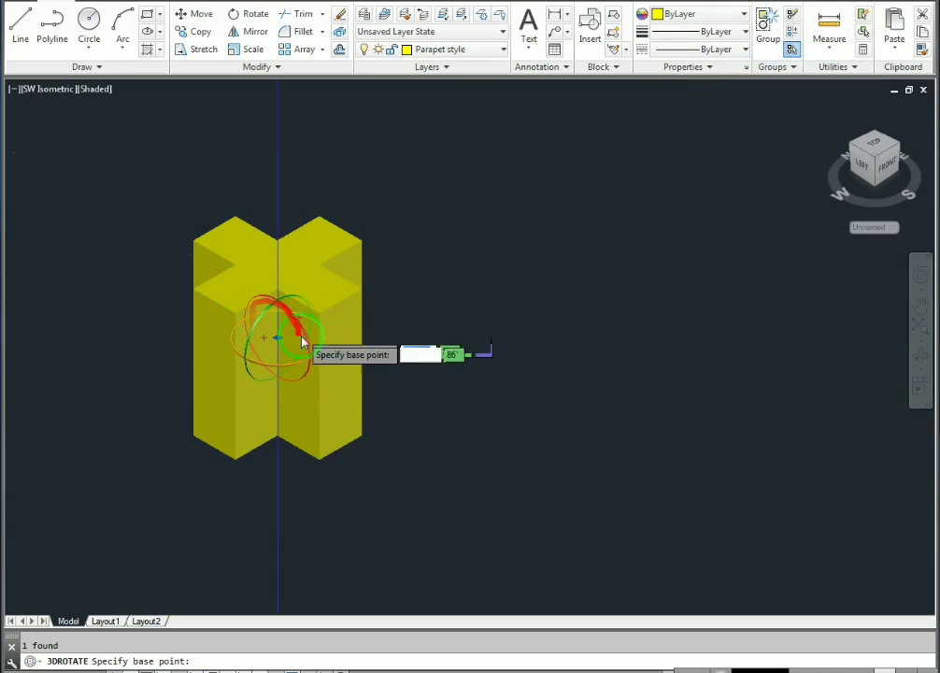
pyautogui.click(276, 303)
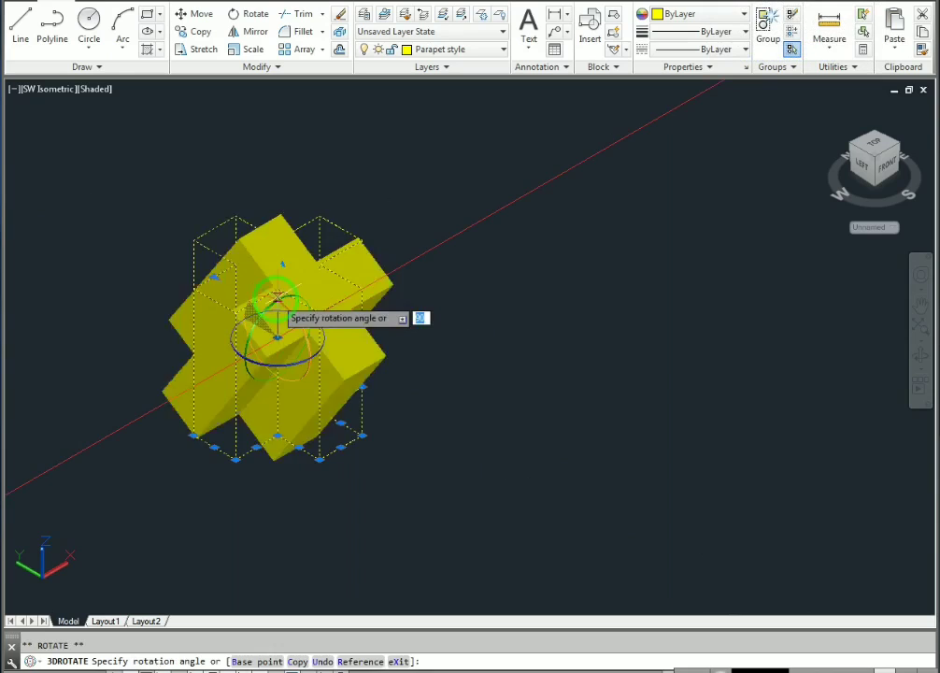
pyautogui.click(277, 133)
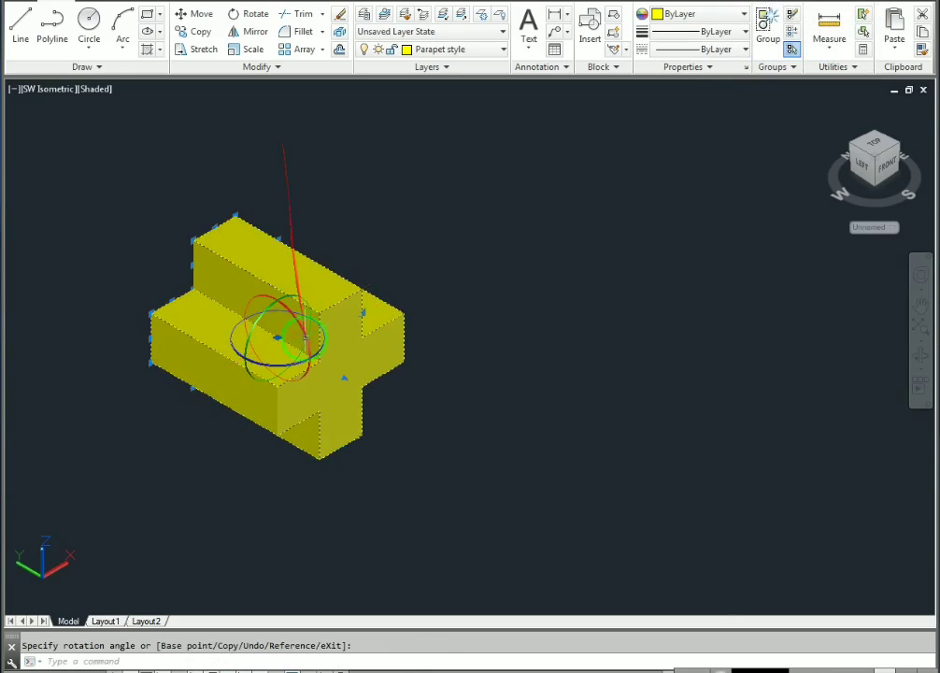
pyautogui.press('Escape')
# Move the cross solid straight up along the Z axis by about 21 feet
pyautogui.scroll(-4, 319, 446)
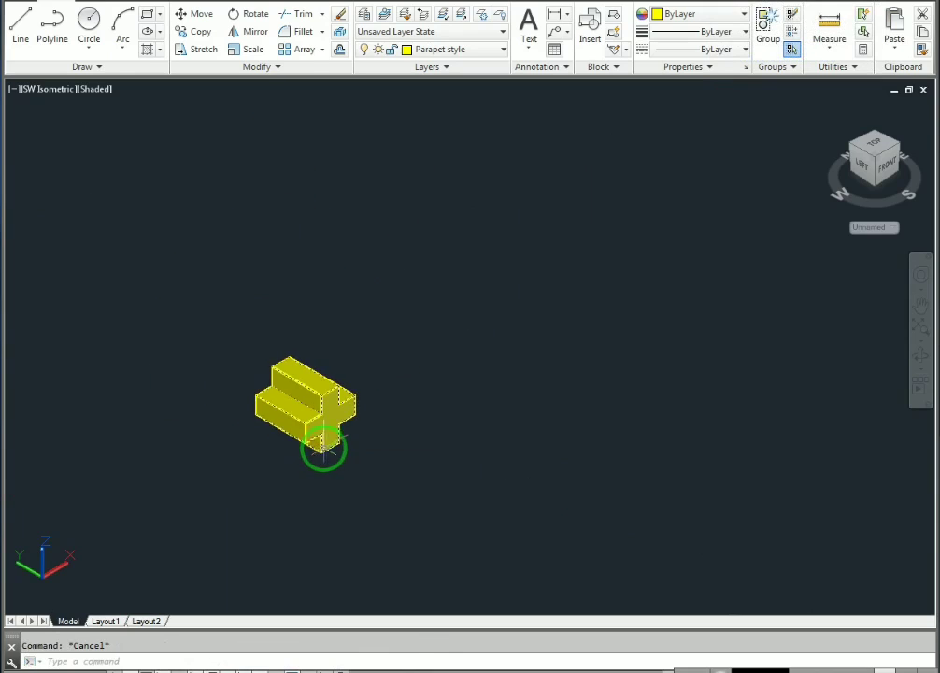
pyautogui.scroll(4, 318, 465)
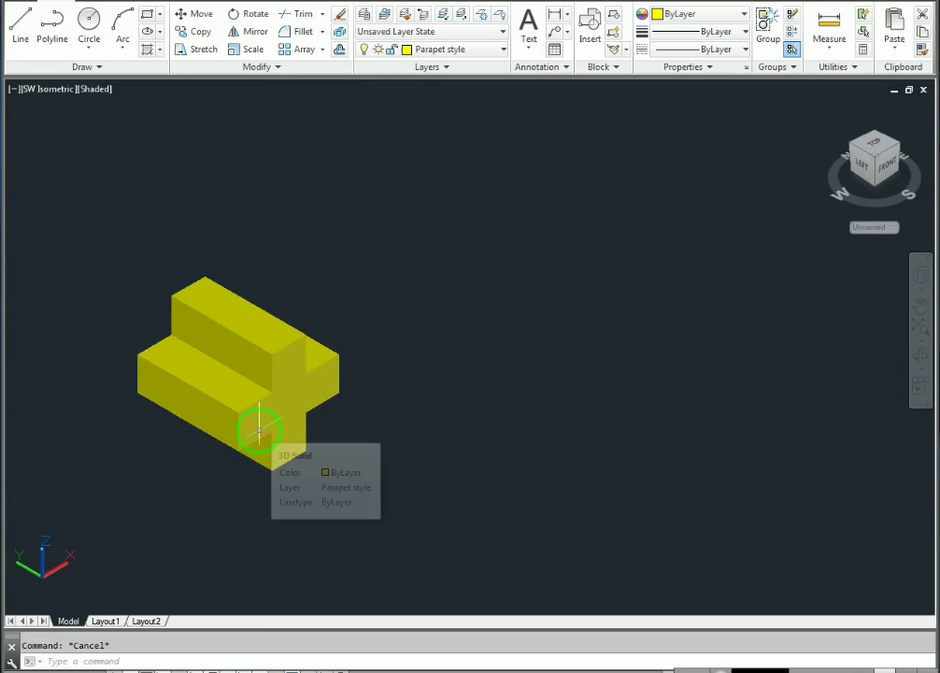
pyautogui.scroll(-4, 312, 456)
pyautogui.moveTo(269, 460); pyautogui.dragTo(335, 460, button='middle')
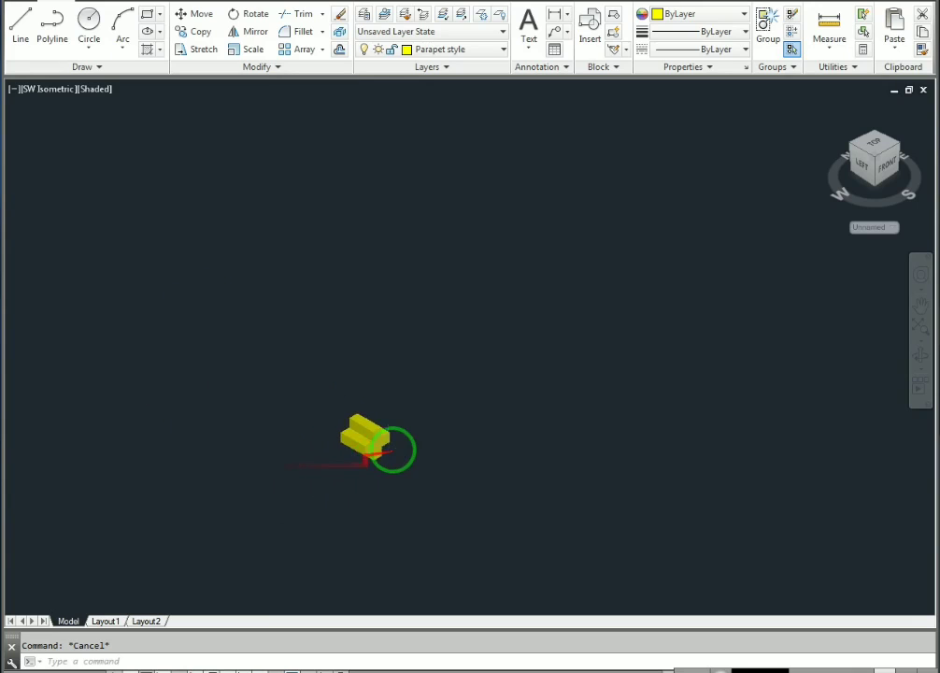
pyautogui.scroll(3, 391, 449)
pyautogui.scroll(2, 317, 432)
pyautogui.scroll(-6, 247, 400)
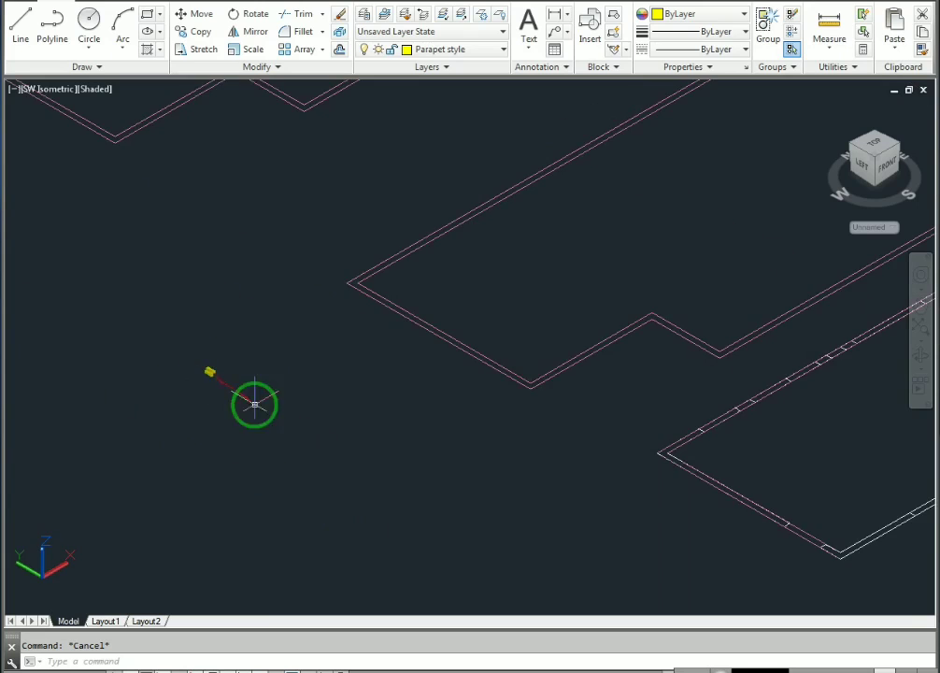
pyautogui.scroll(3, 254, 395)
pyautogui.moveTo(254, 394); pyautogui.dragTo(256, 430, button='middle')
pyautogui.scroll(3, 277, 413)
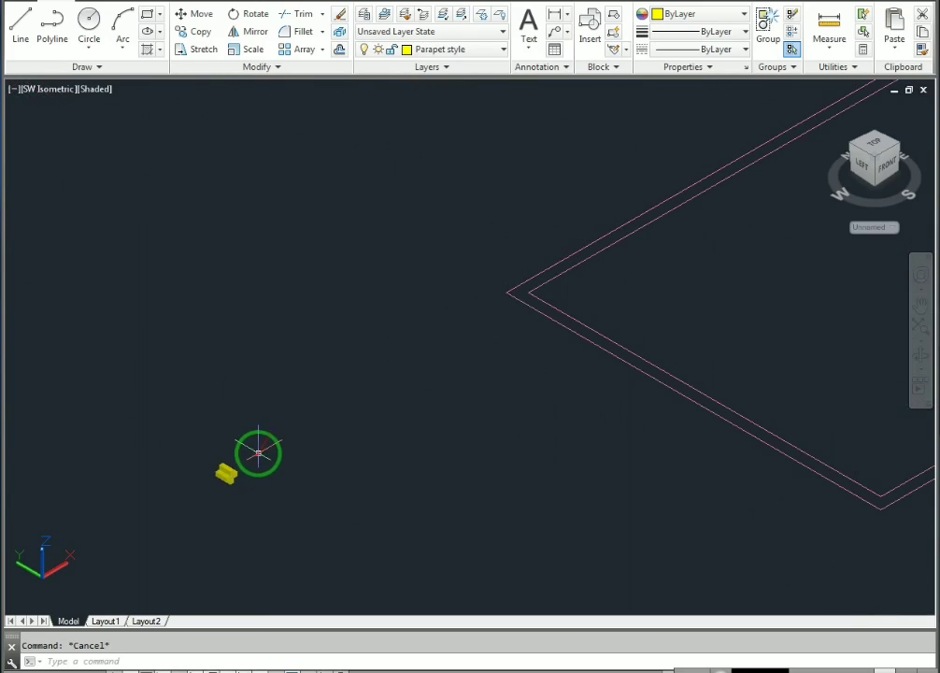
pyautogui.click(261, 445)
pyautogui.click(187, 507)
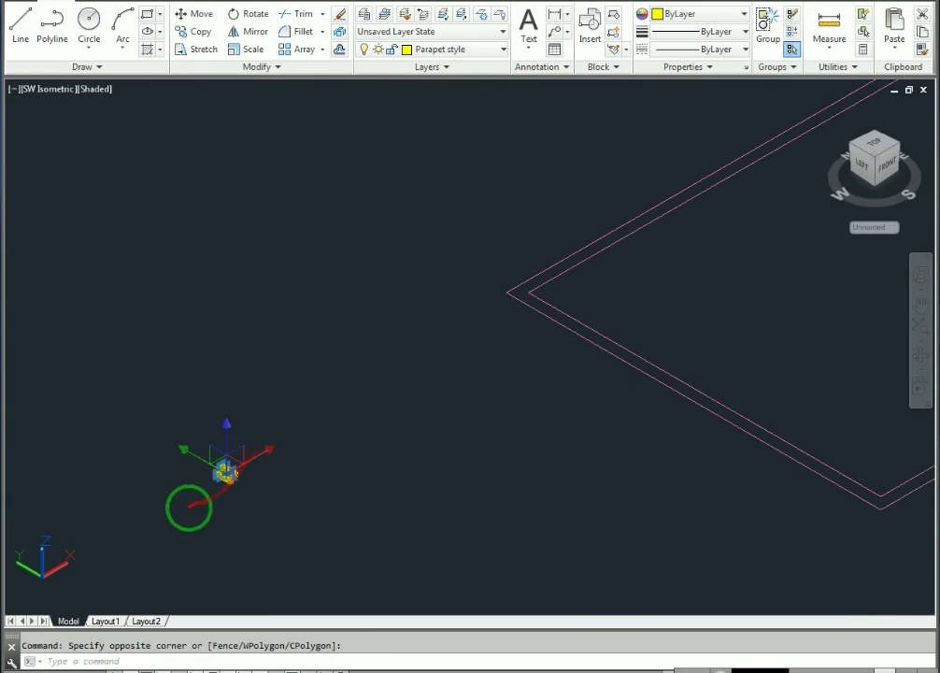
pyautogui.press('Return')
pyautogui.click(272, 457)
pyautogui.scroll(-4, 280, 224)
pyautogui.scroll(2, 313, 229)
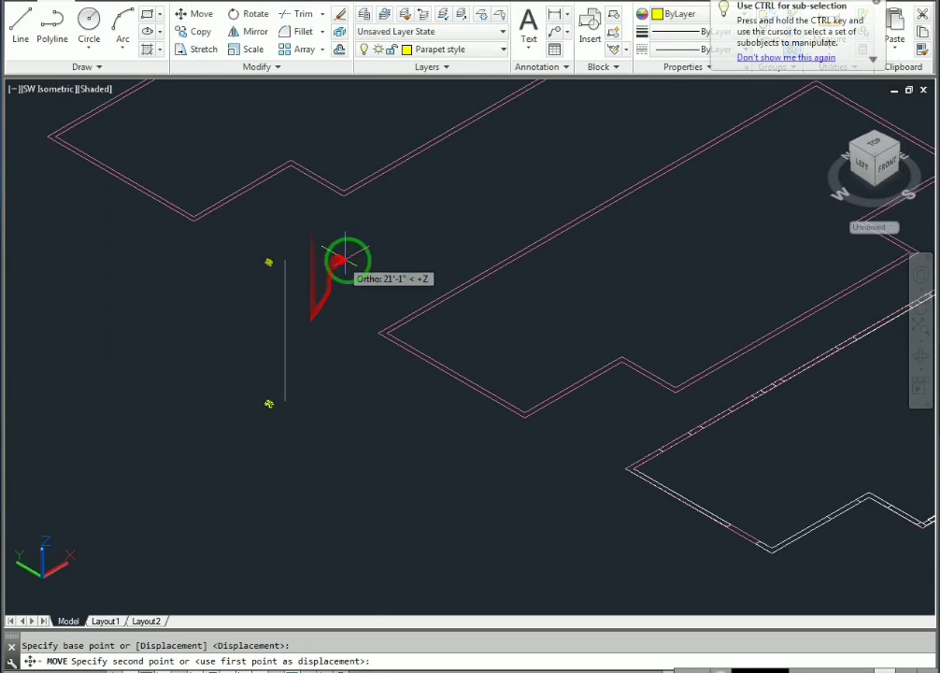
pyautogui.click(346, 261)
# Start a block definition for the cross solid and name it "style"
pyautogui.moveTo(239, 315); pyautogui.dragTo(239, 377, button='middle')
pyautogui.scroll(5, 266, 327)
pyautogui.moveTo(304, 295); pyautogui.dragTo(243, 371, button='middle')
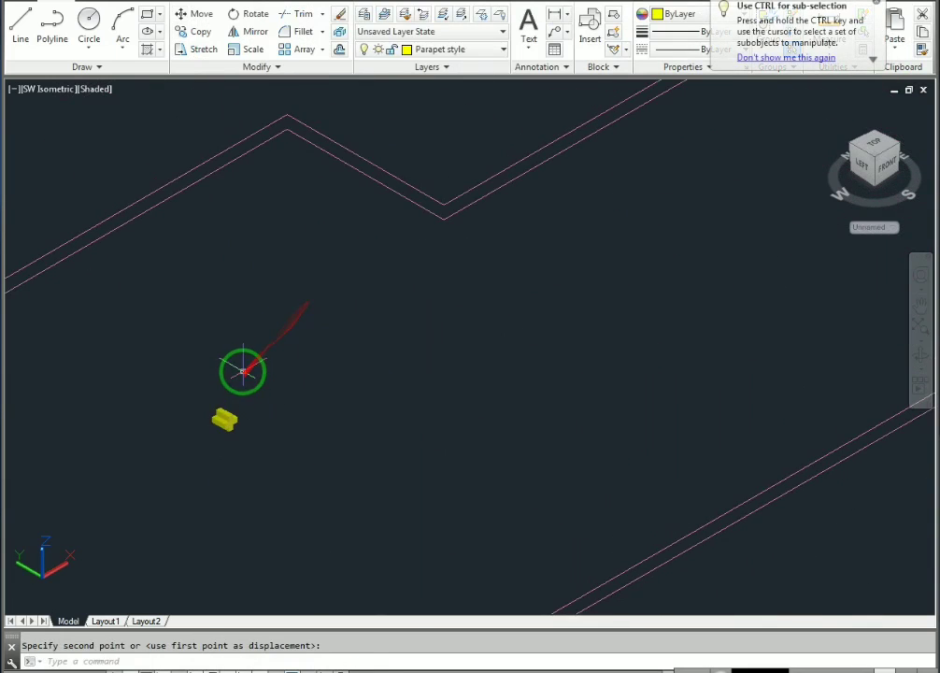
pyautogui.scroll(-5, 242, 371)
pyautogui.scroll(4, 185, 384)
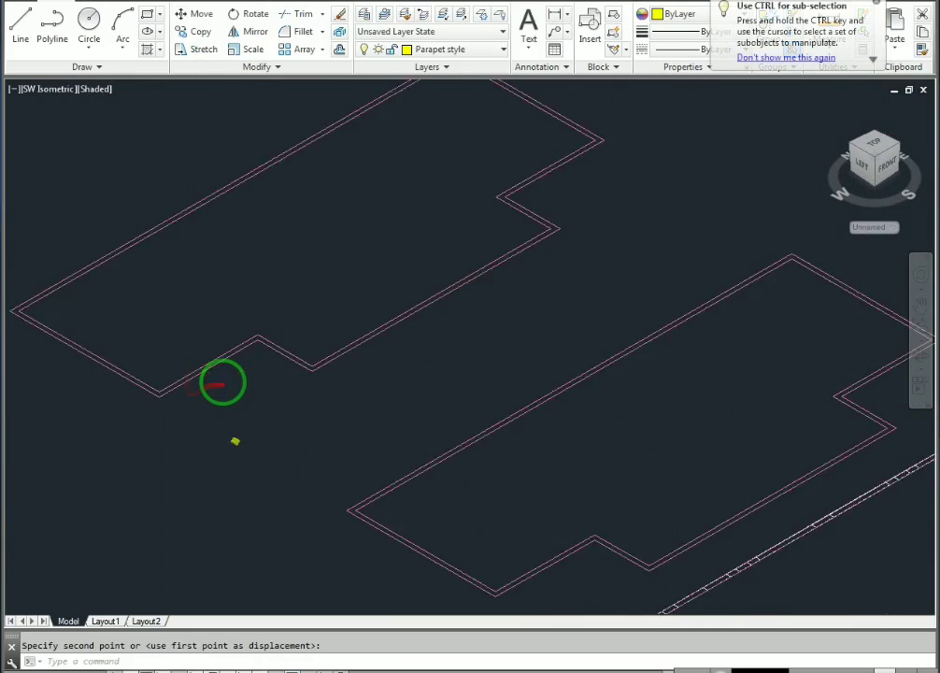
pyautogui.scroll(2, 222, 383)
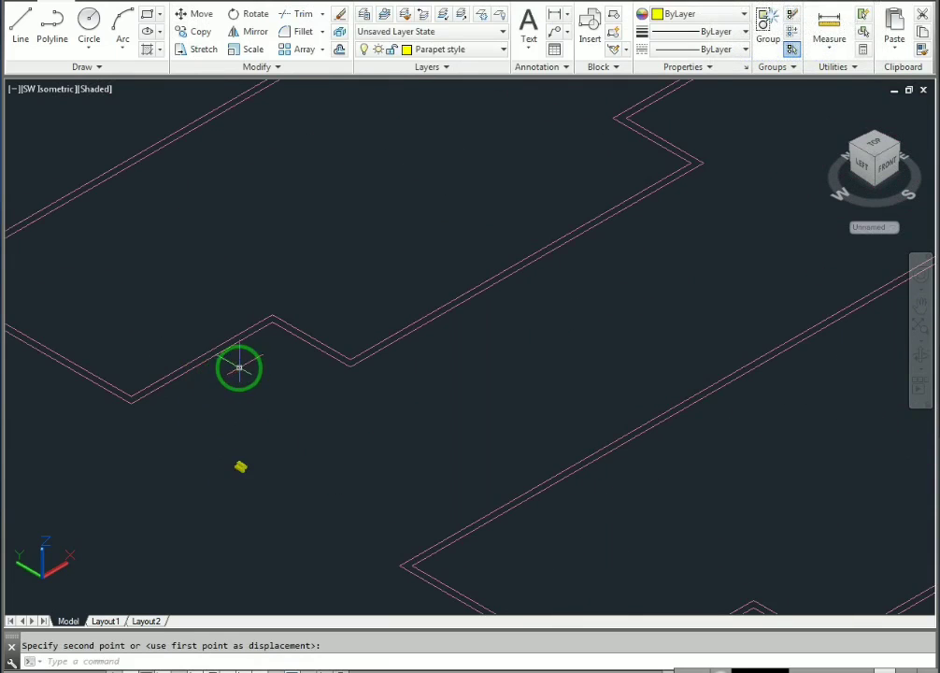
pyautogui.moveTo(239, 367)
pyautogui.mouseDown(button='middle')
pyautogui.moveTo(224, 430)
pyautogui.moveTo(239, 465)
pyautogui.moveTo(274, 421)
pyautogui.moveTo(253, 427)
pyautogui.mouseUp(button='middle')
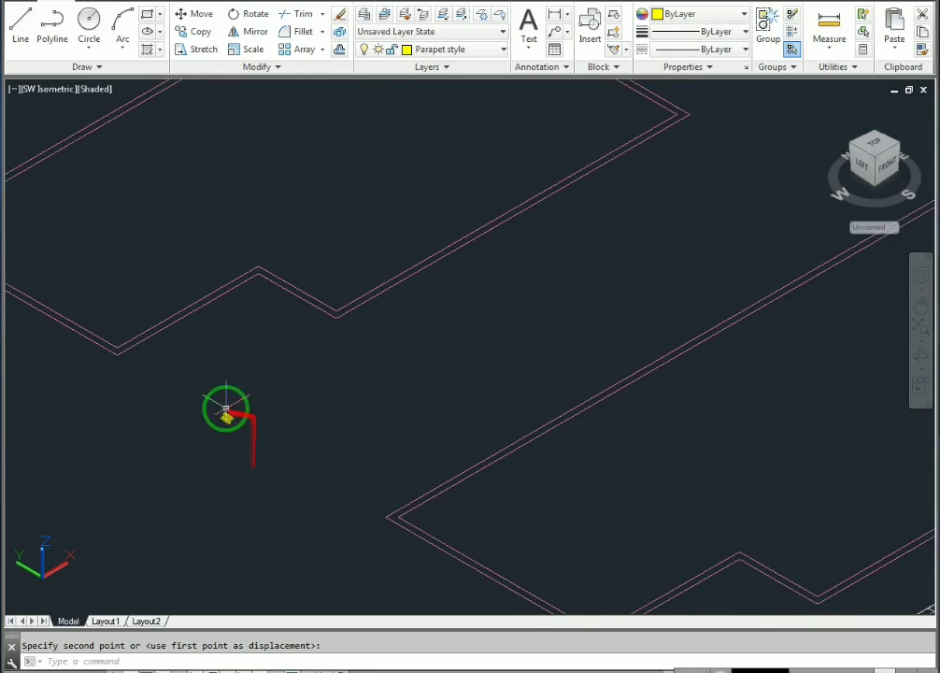
pyautogui.scroll(4, 243, 420)
pyautogui.scroll(2, 178, 387)
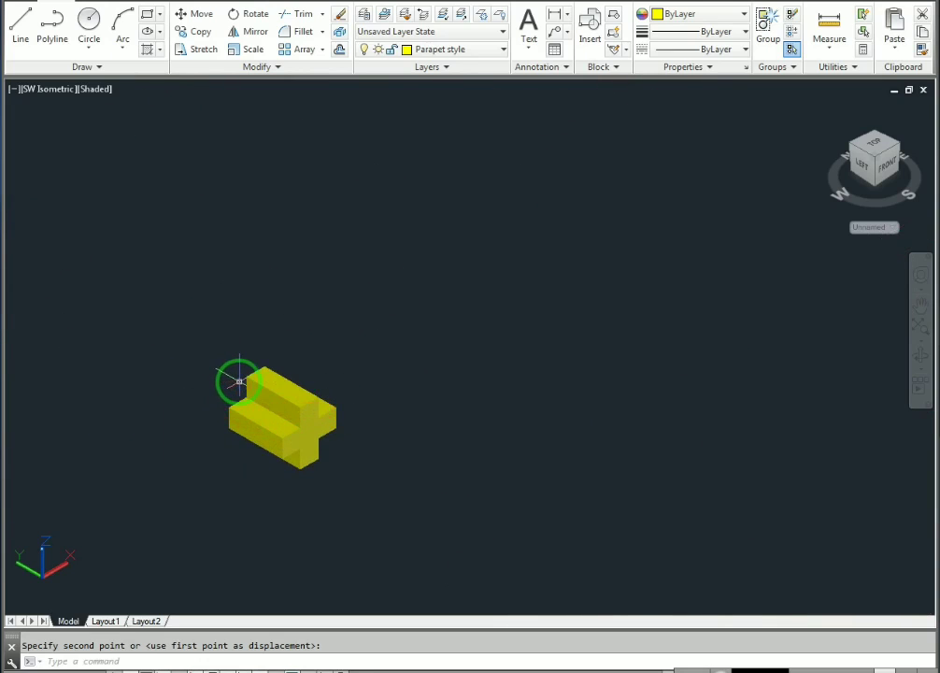
pyautogui.write('B')
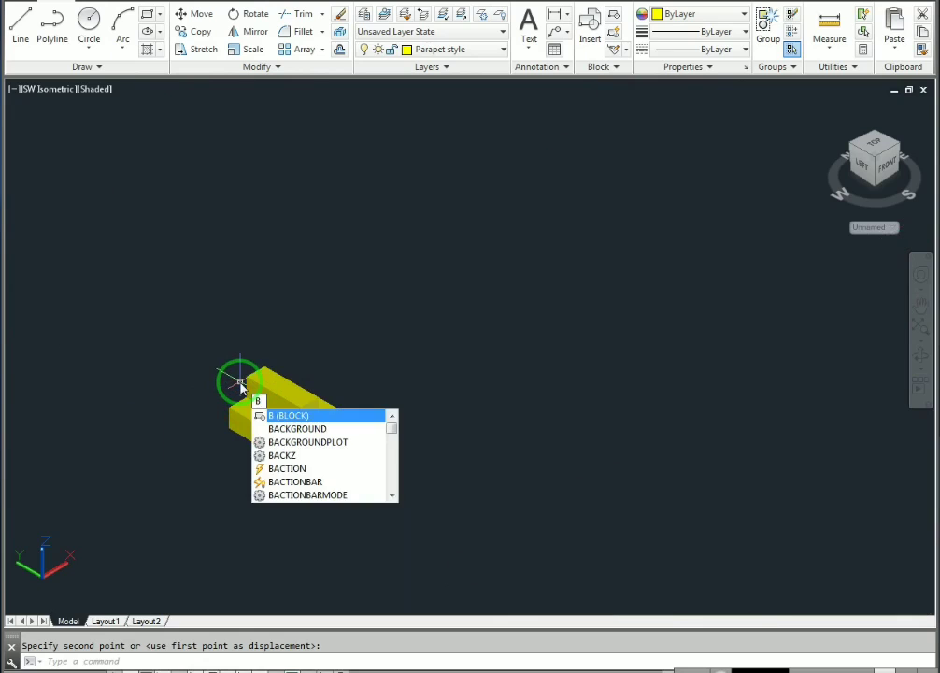
pyautogui.press('Return')
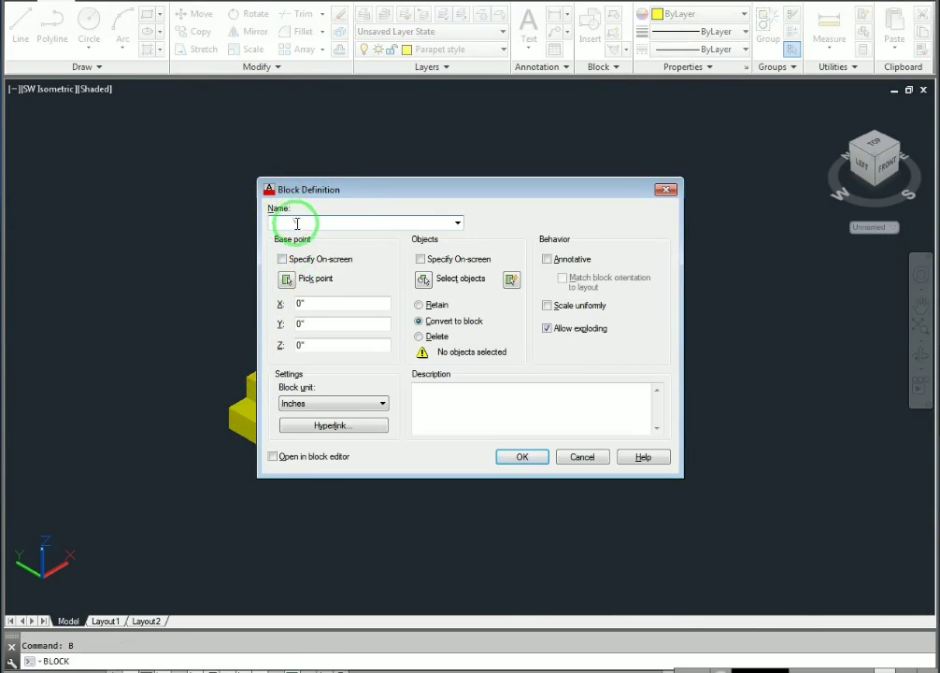
pyautogui.write('par')
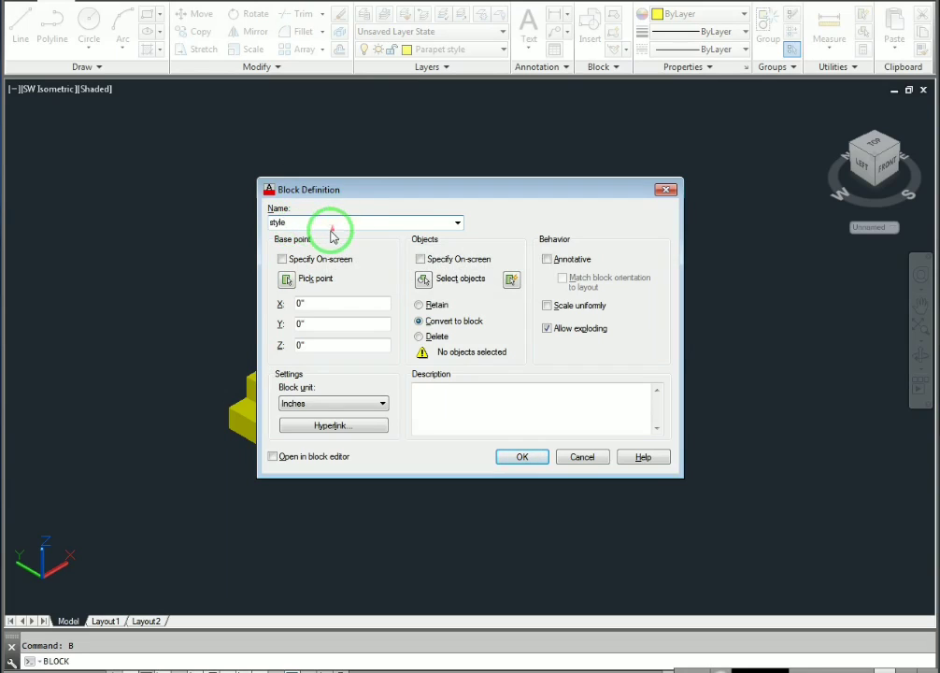
# Set the block's base point at the lowest front corner of the cross, select the cross solid and create the block
pyautogui.click(290, 284)
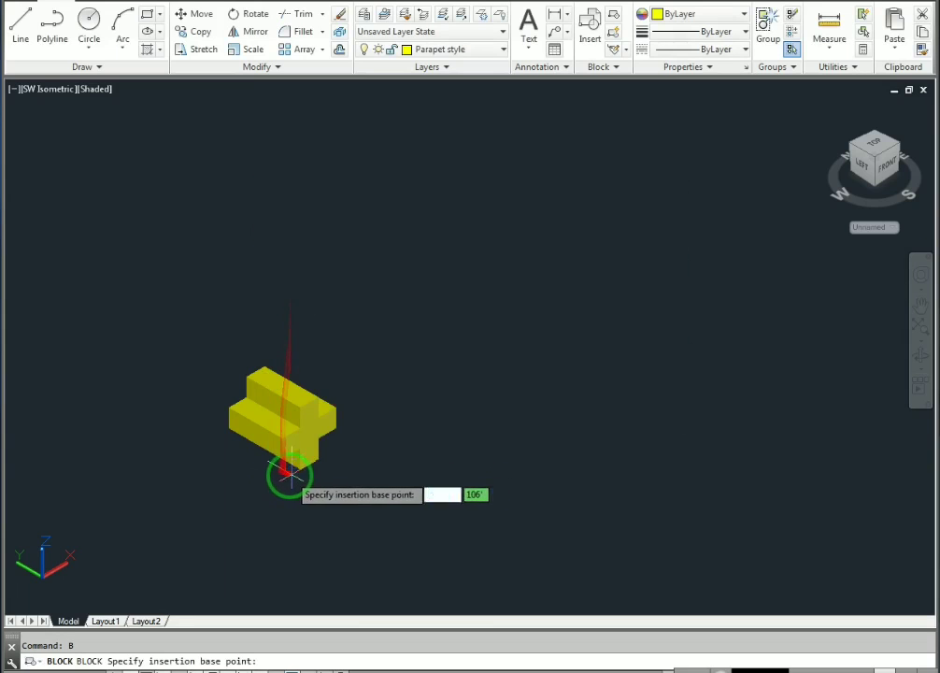
pyautogui.click(298, 465)
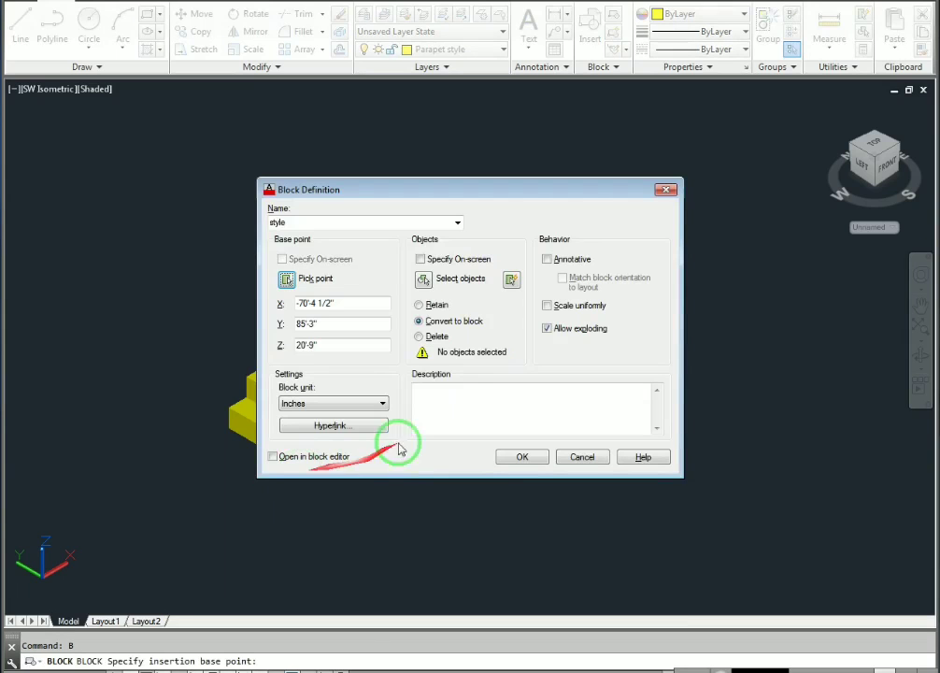
pyautogui.click(423, 280)
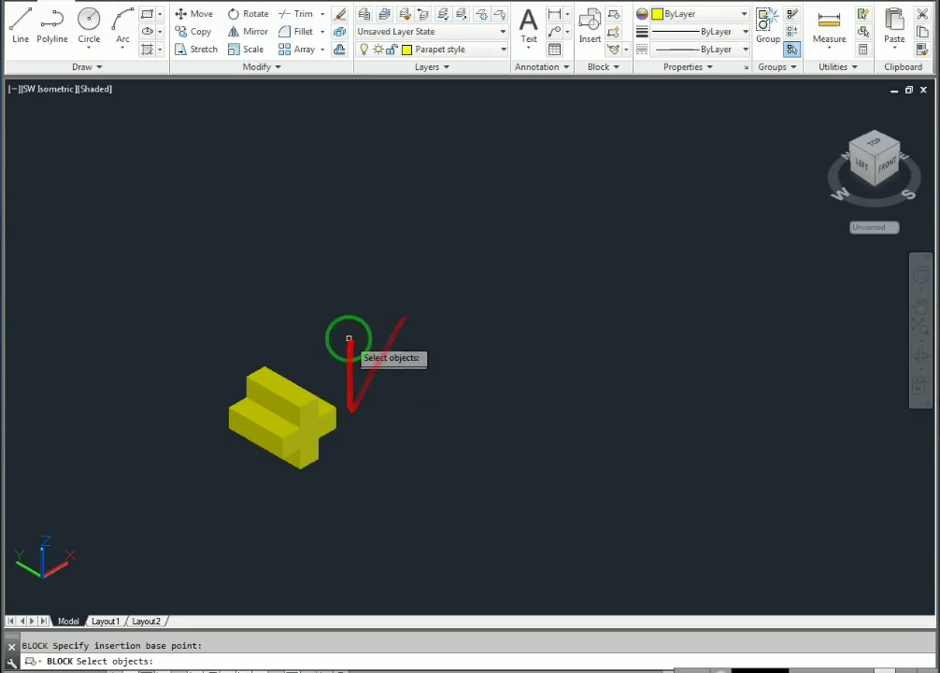
pyautogui.click(347, 333)
pyautogui.click(209, 496)
pyautogui.press('Return')
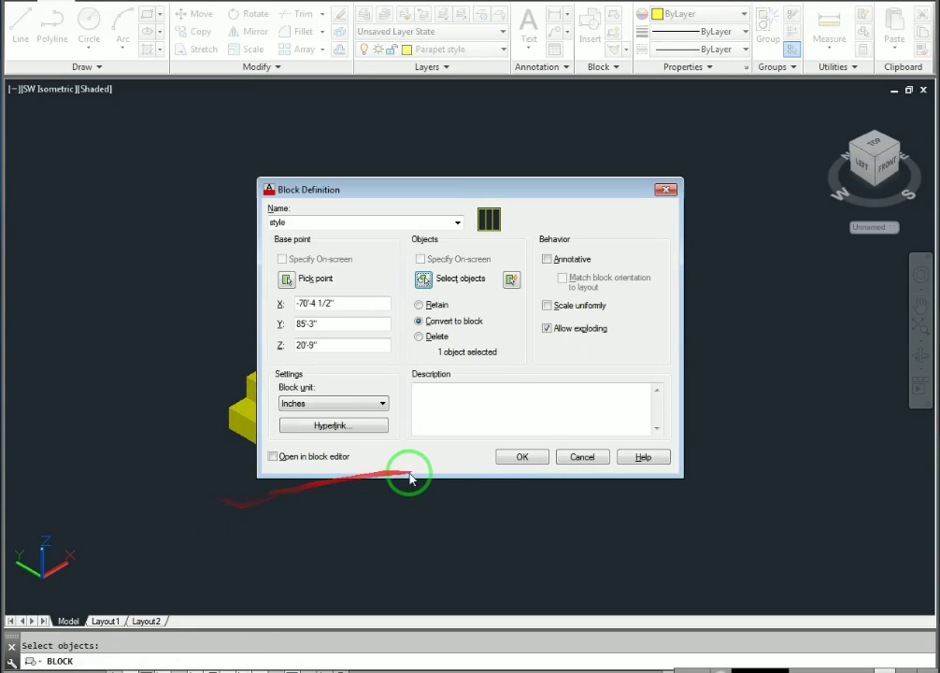
pyautogui.click(524, 457)
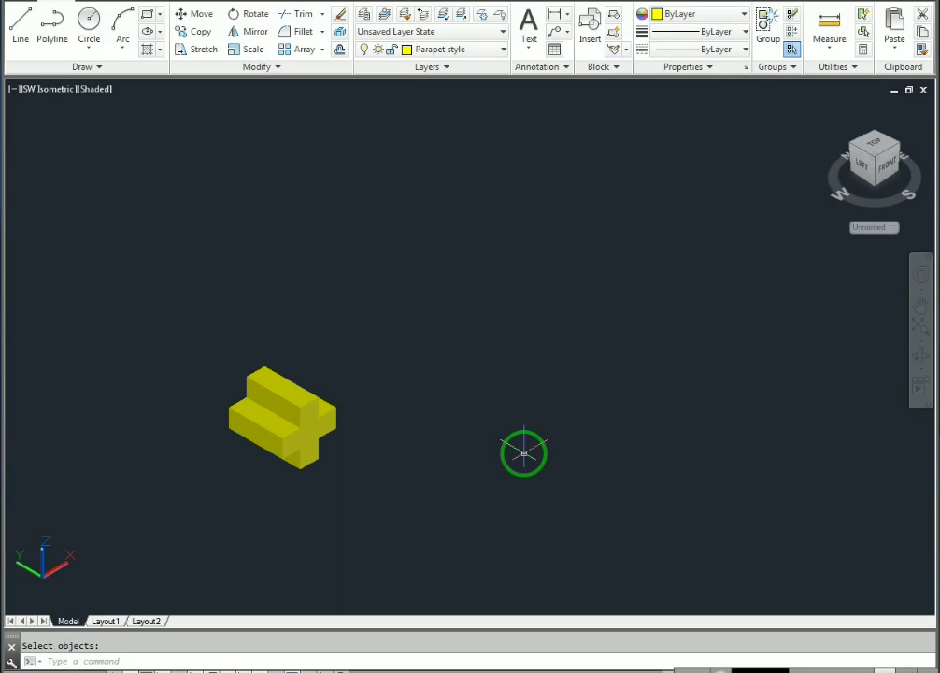
# Delete the existing extruded parapet solid, leaving its two outline polylines in place
pyautogui.scroll(-5, 361, 402)
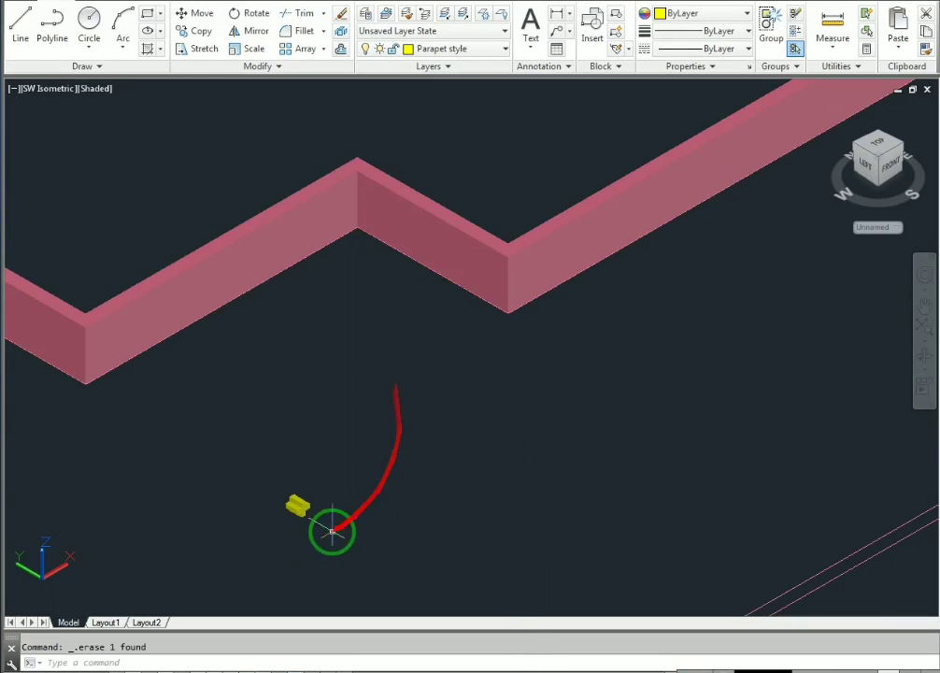
pyautogui.scroll(-3, 367, 537)
pyautogui.scroll(-3, 361, 512)
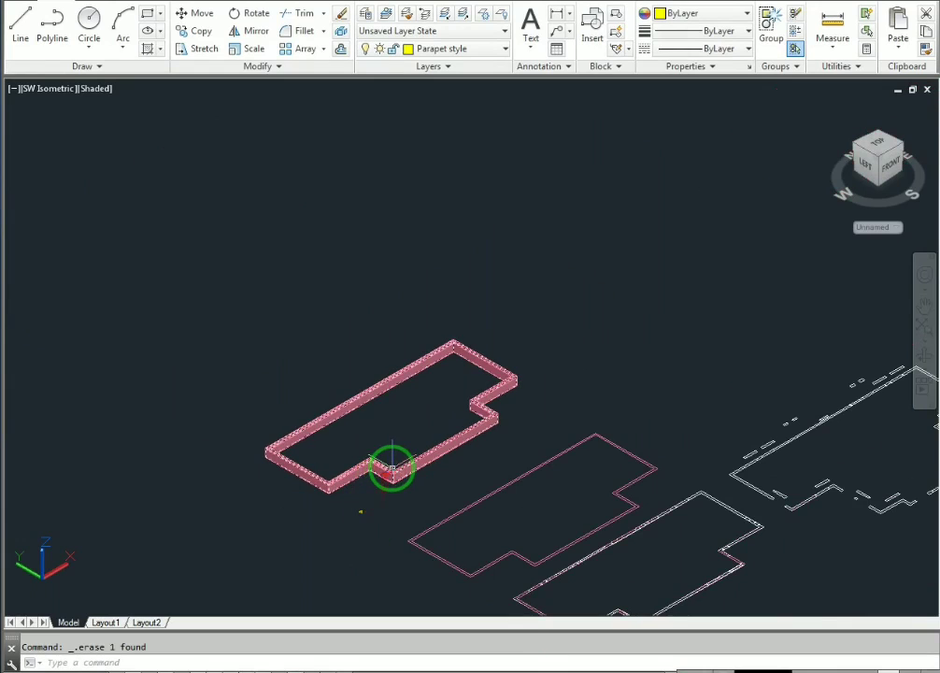
pyautogui.click(384, 472)
pyautogui.press('Delete')
# Presspull the narrow strip between the two parapet outlines up to a height of 3'
pyautogui.scroll(5, 382, 458)
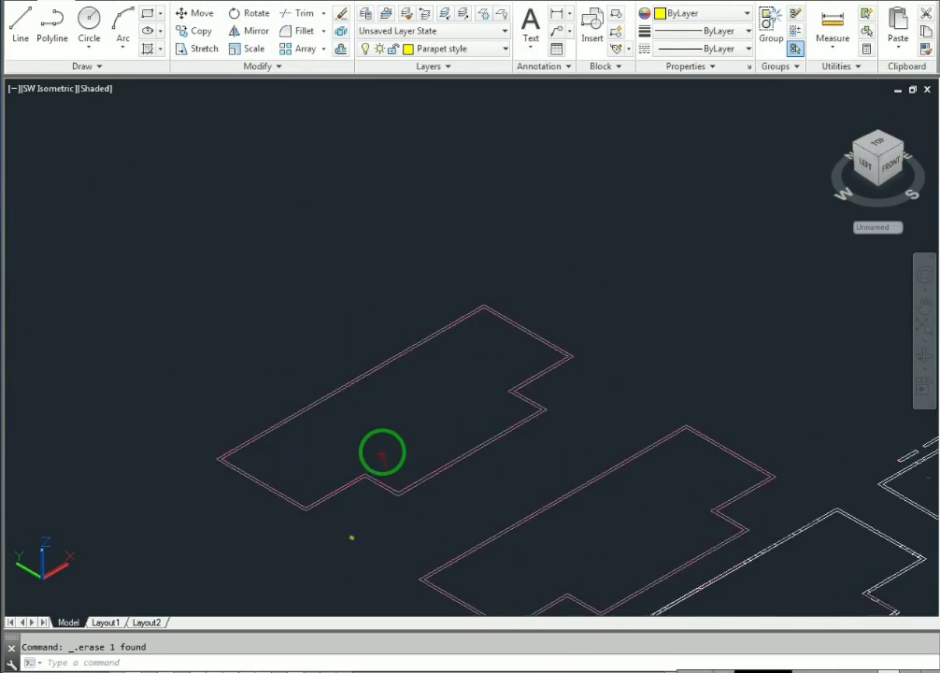
pyautogui.moveTo(357, 420); pyautogui.dragTo(404, 472, button='middle')
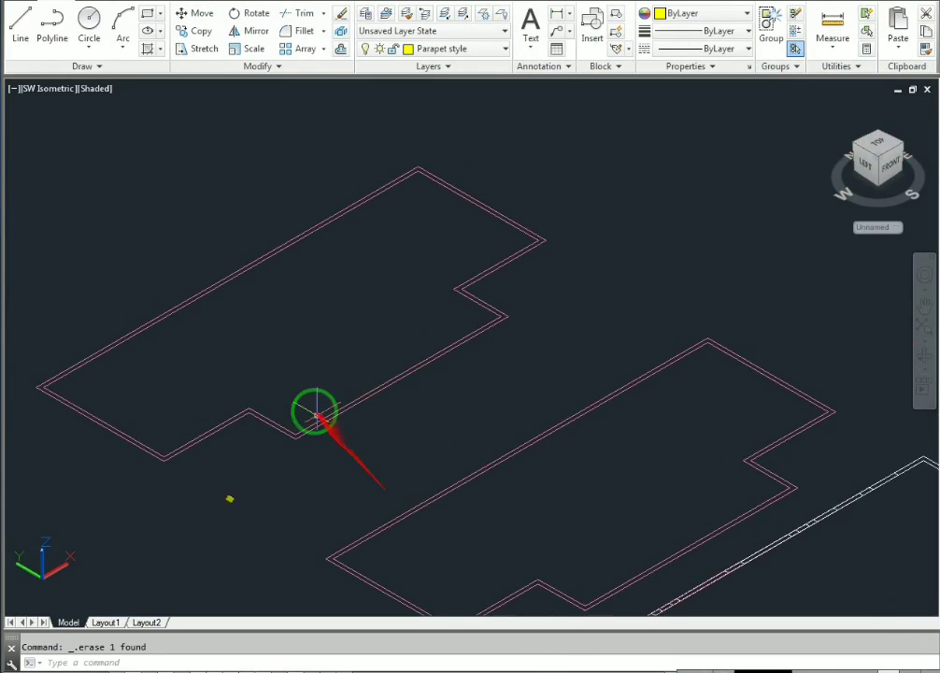
pyautogui.scroll(4, 281, 426)
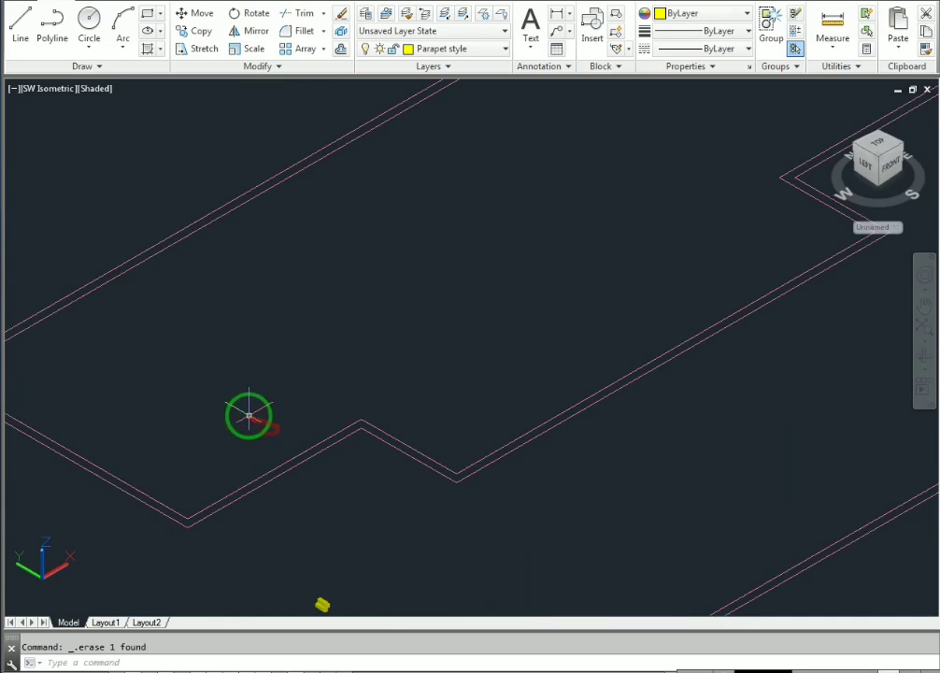
pyautogui.write('PRESSPULL')
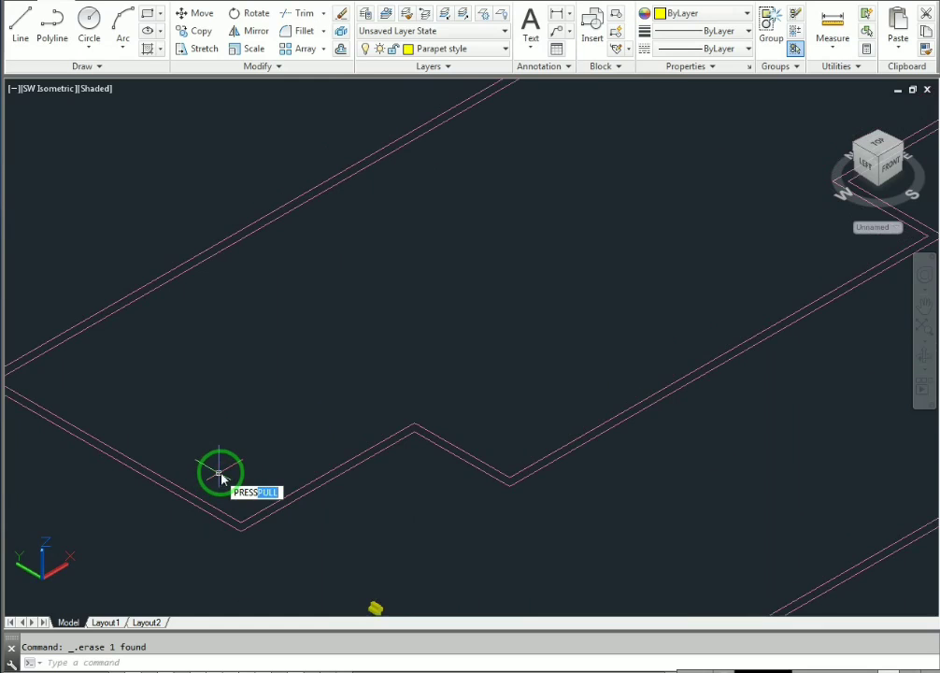
pyautogui.press('Return')
pyautogui.scroll(5, 224, 523)
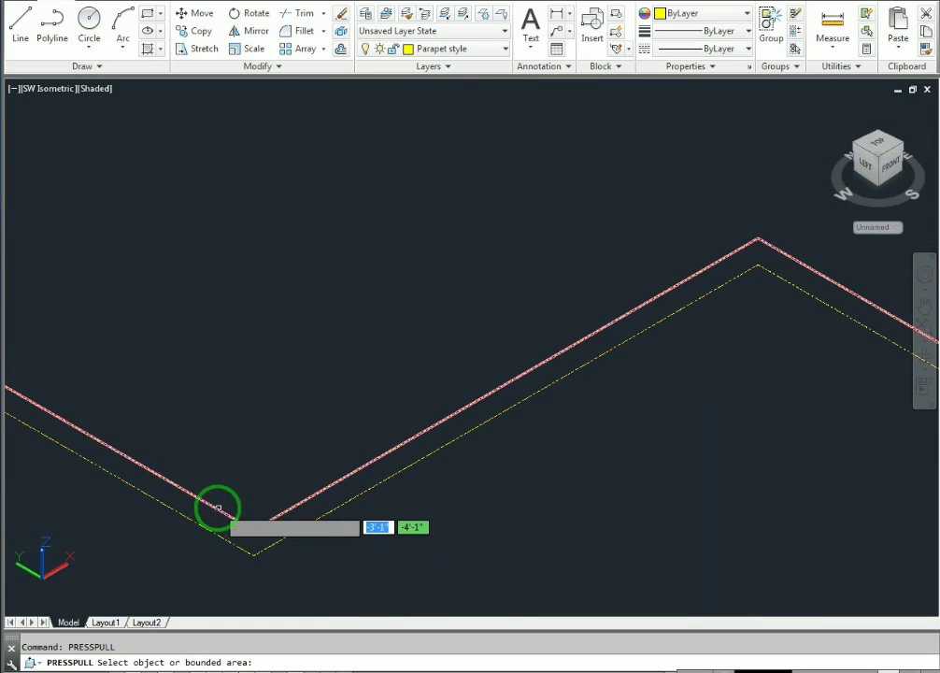
pyautogui.click(210, 518)
pyautogui.scroll(-5, 206, 241)
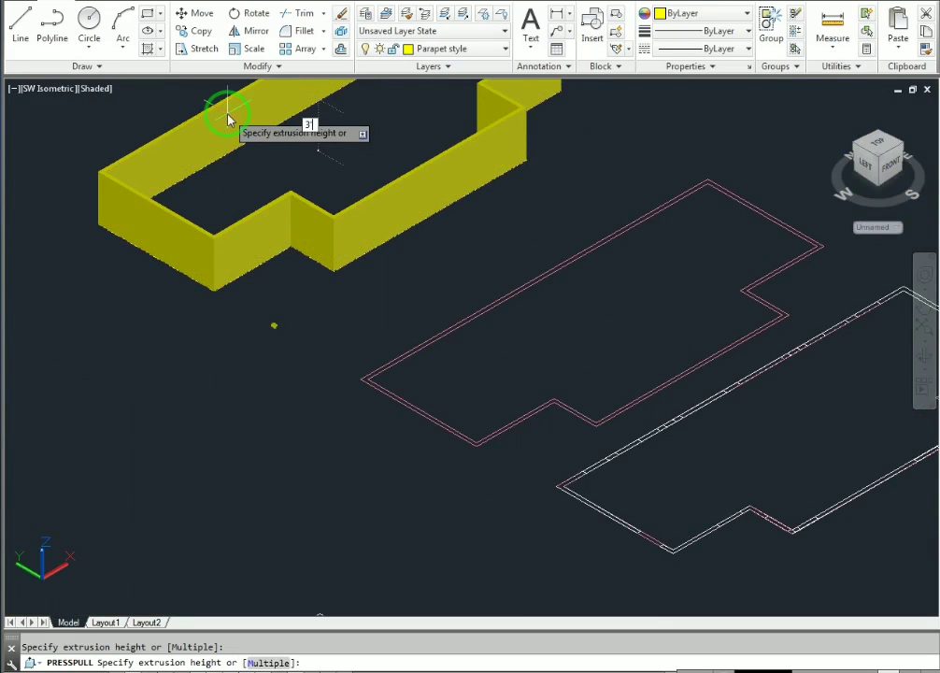
pyautogui.write("3'")
pyautogui.press('Return')
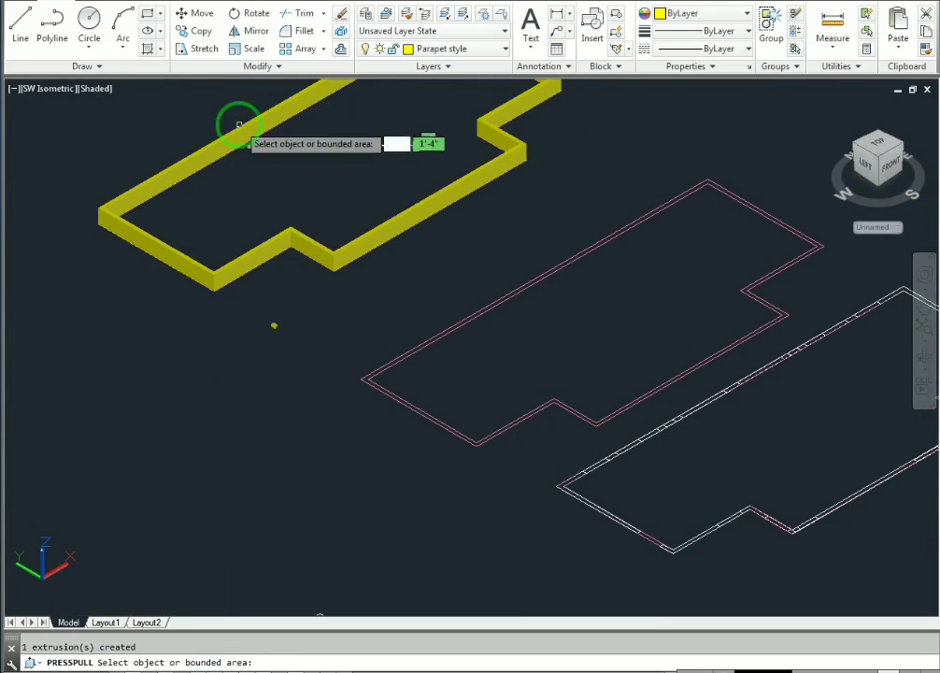
pyautogui.press('Escape')
# Move the newly raised parapet wall to the parapet layer
pyautogui.moveTo(268, 172); pyautogui.dragTo(268, 258, button='middle')
pyautogui.click(269, 138)
pyautogui.click(178, 293)
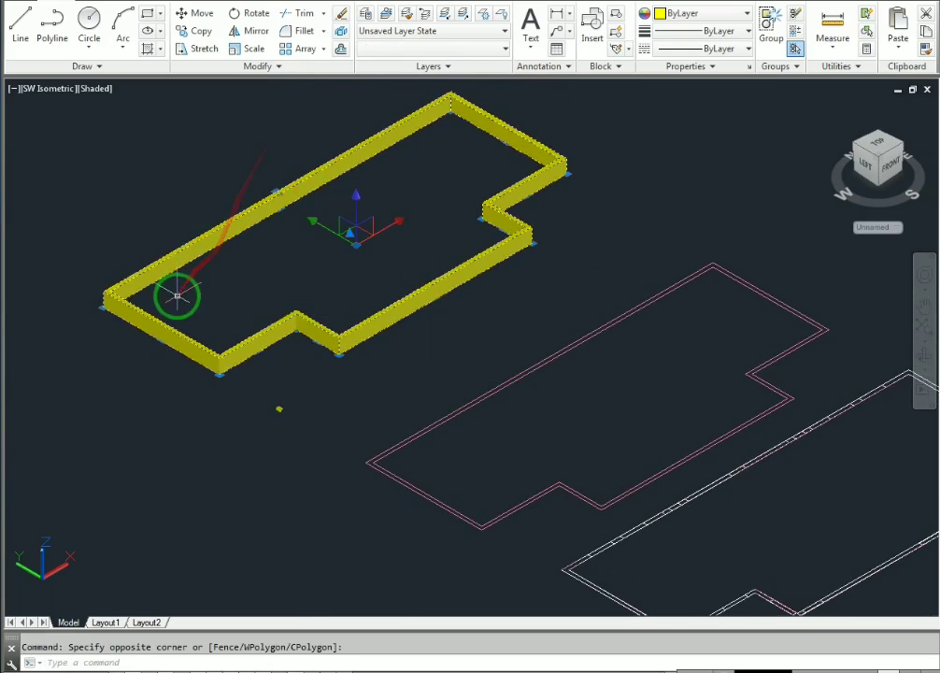
pyautogui.click(476, 49)
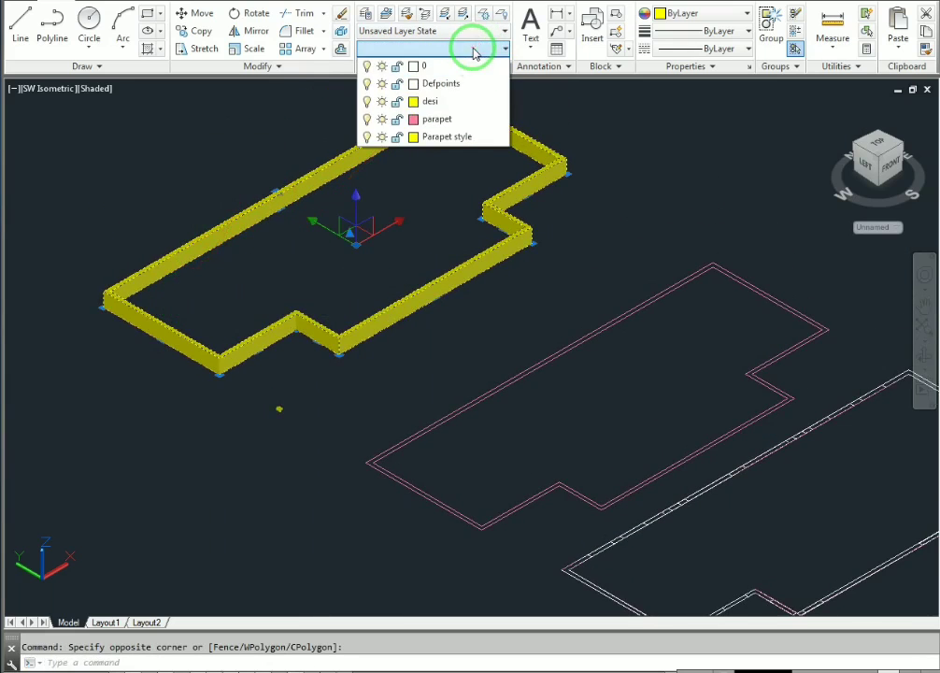
pyautogui.click(463, 121)
pyautogui.press('Escape')
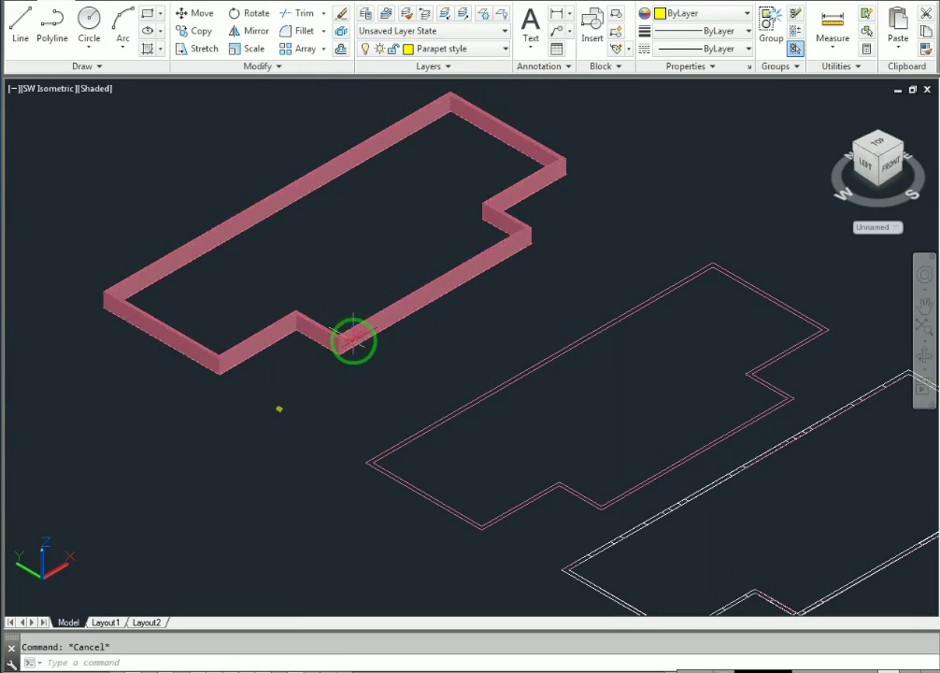
# Examine the cross block up close and its position in front of the raised parapet wall
pyautogui.scroll(3, 280, 402)
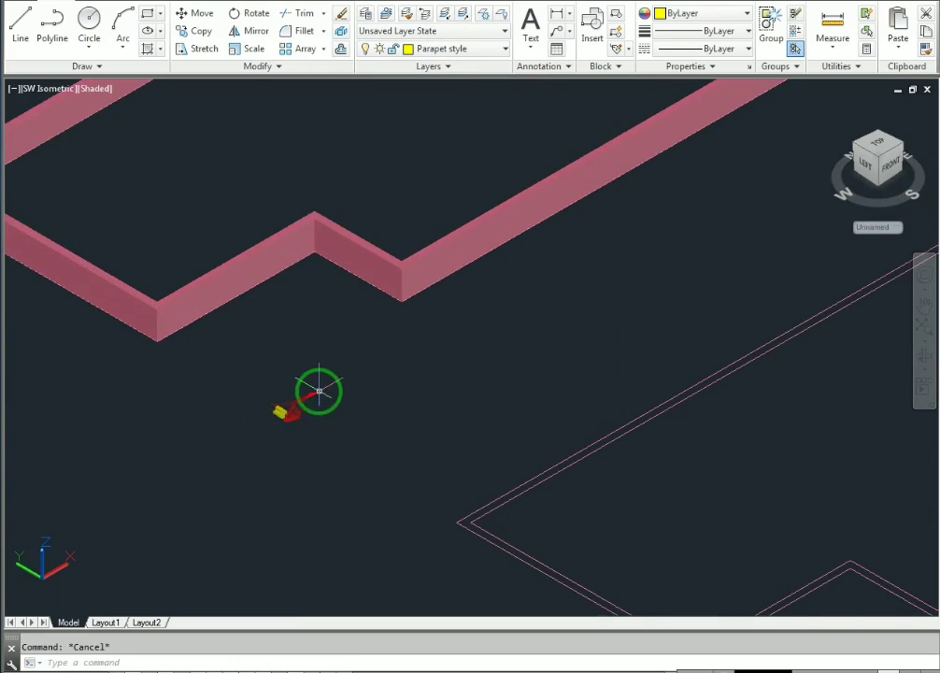
pyautogui.moveTo(325, 394); pyautogui.dragTo(273, 310, button='middle')
pyautogui.moveTo(237, 342); pyautogui.dragTo(280, 310, button='middle')
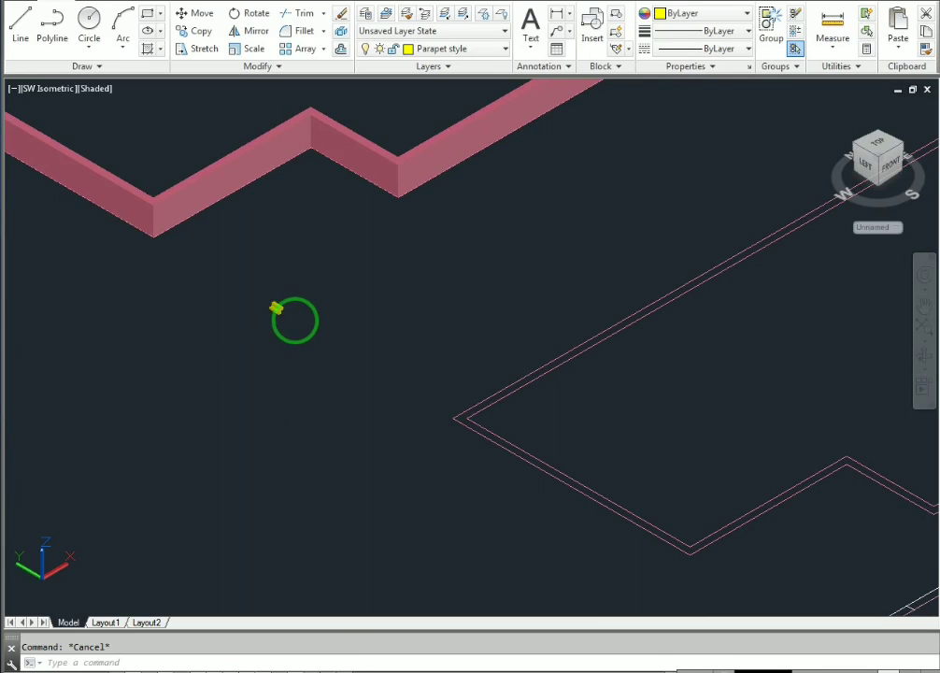
pyautogui.scroll(5, 280, 318)
pyautogui.scroll(3, 268, 291)
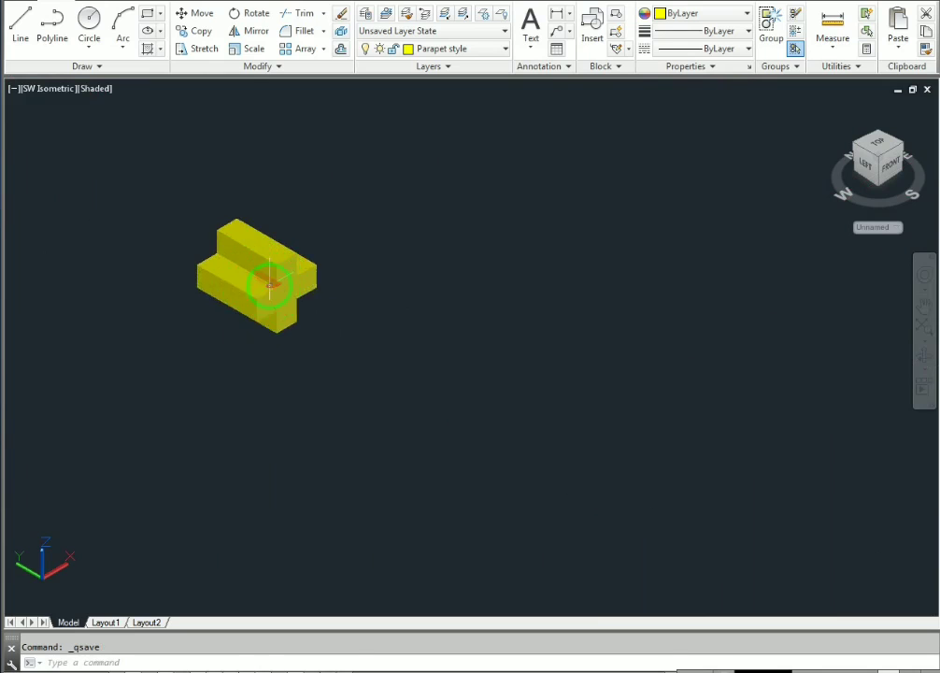
pyautogui.moveTo(283, 295); pyautogui.dragTo(315, 358, button='middle')
pyautogui.scroll(2, 315, 359)
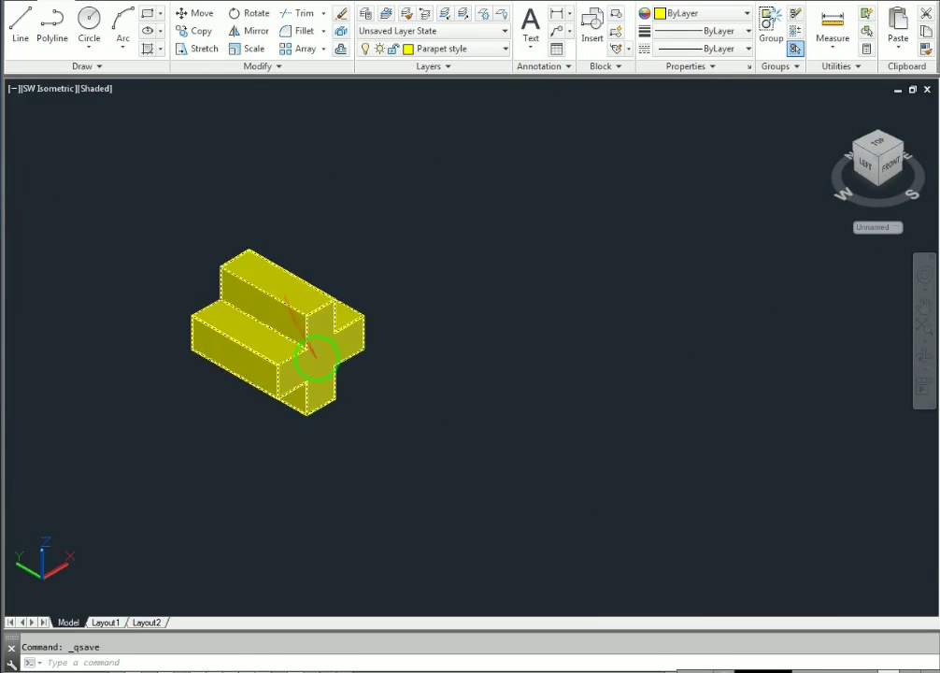
pyautogui.scroll(-7, 316, 359)
pyautogui.scroll(-4, 274, 281)
pyautogui.moveTo(289, 310); pyautogui.dragTo(312, 383, button='middle')
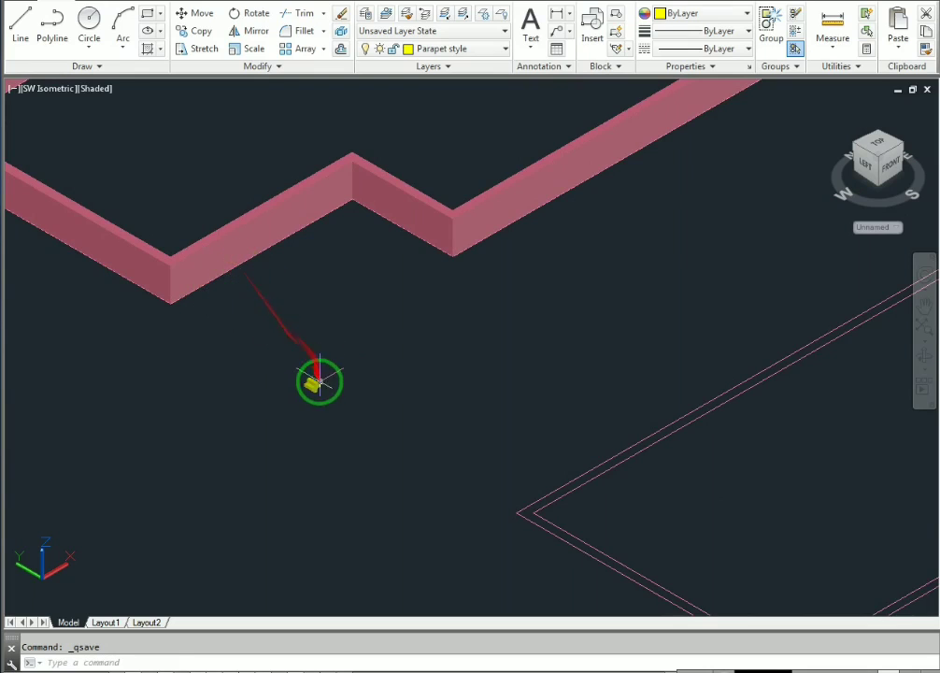
# Presspull the cross-shaped front face of the block outward by 3 inches
pyautogui.scroll(9, 319, 381)
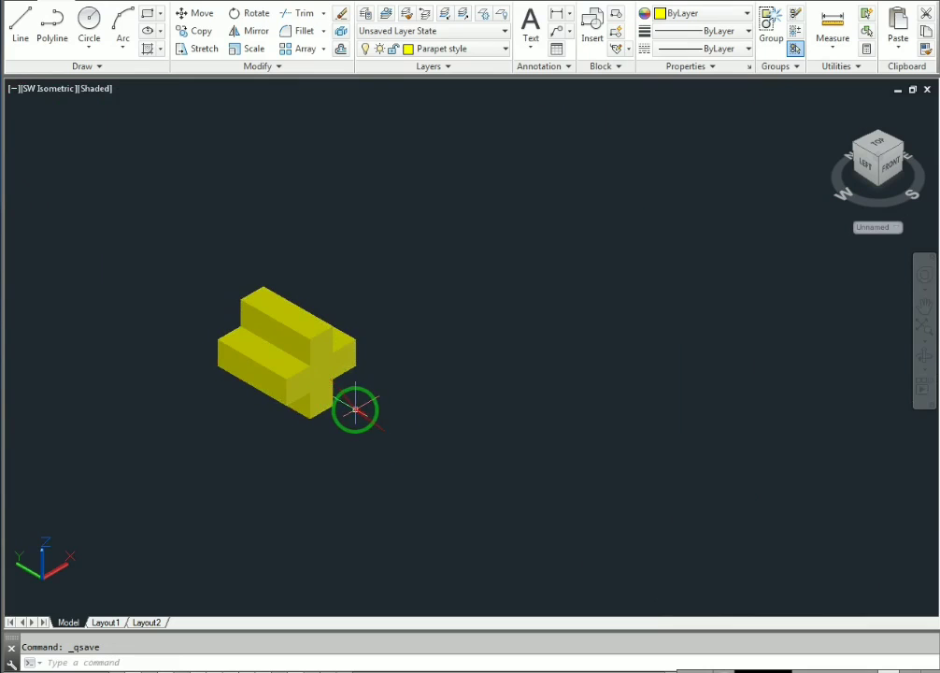
pyautogui.scroll(6, 312, 373)
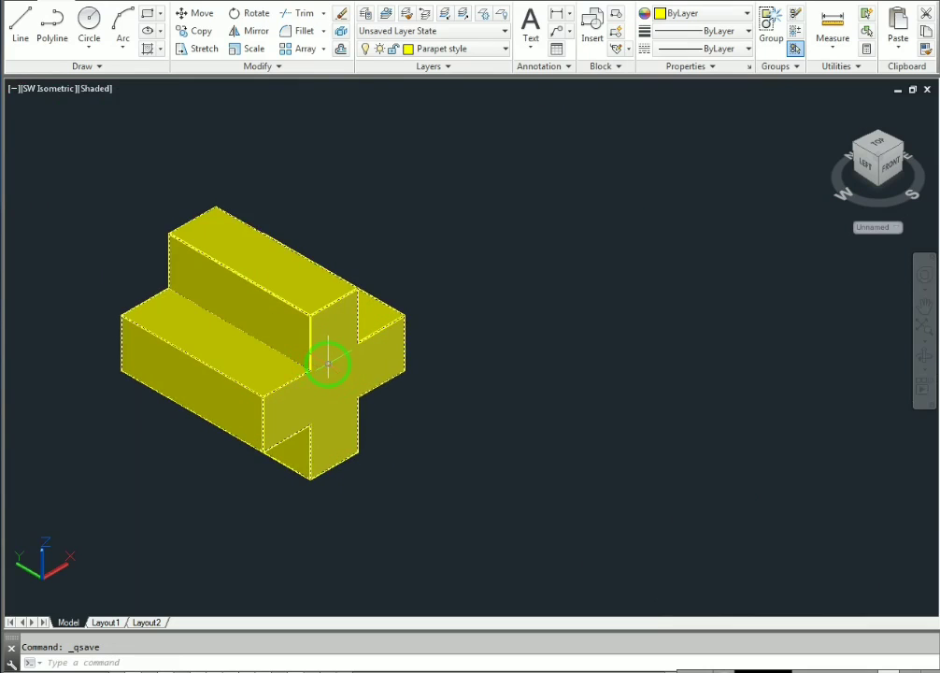
pyautogui.write('ress')
pyautogui.press('Return')
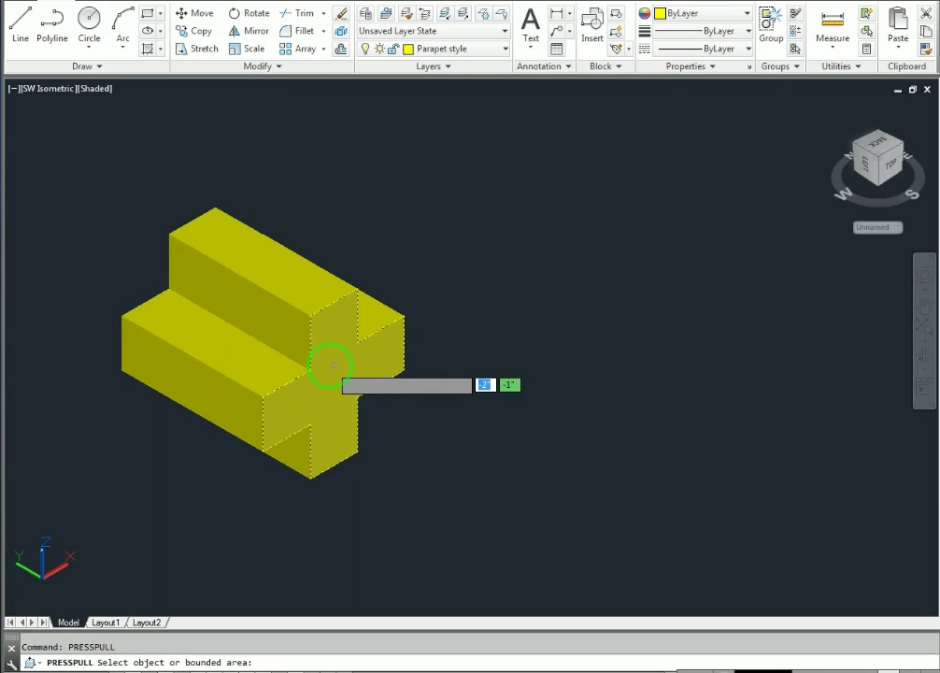
pyautogui.click(334, 364)
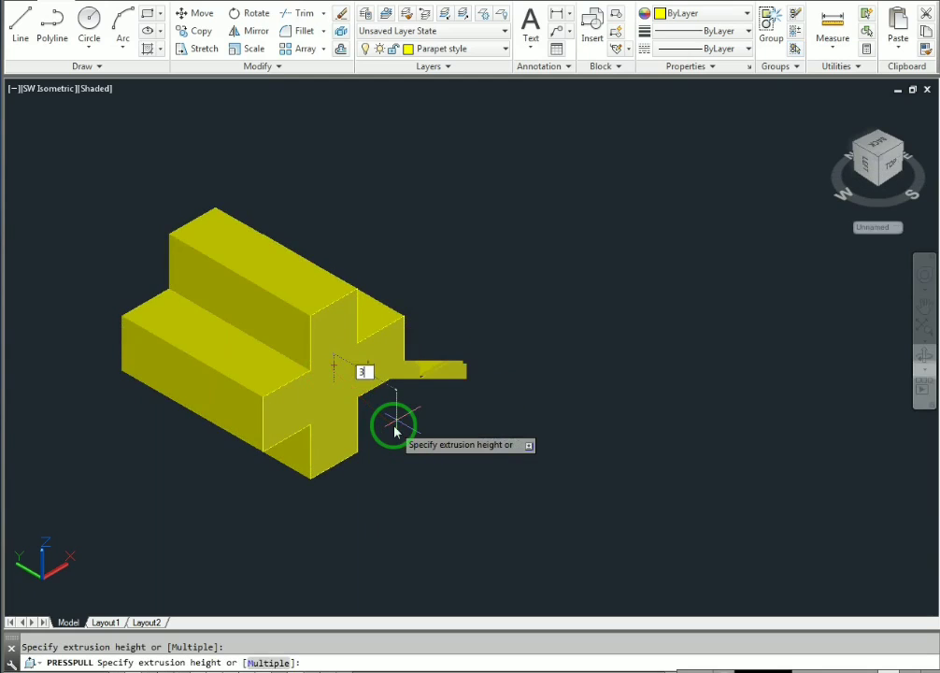
pyautogui.press('Return')
pyautogui.press('Return')
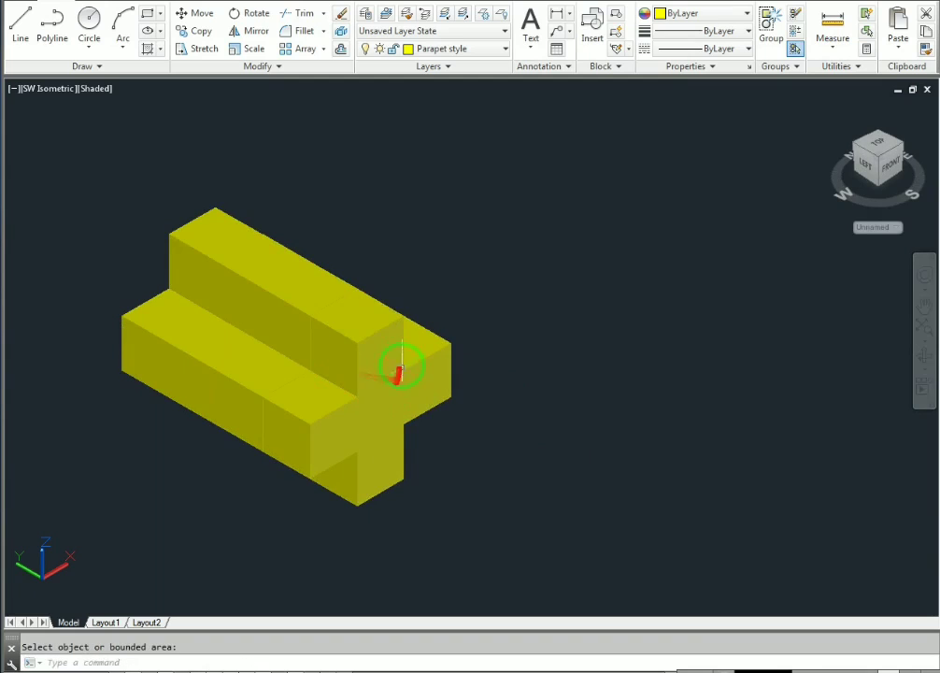
# Group the cross block together with its extruded extension
pyautogui.moveTo(408, 225)
pyautogui.mouseDown()
pyautogui.moveTo(262, 405)
pyautogui.moveTo(246, 513)
pyautogui.mouseUp()
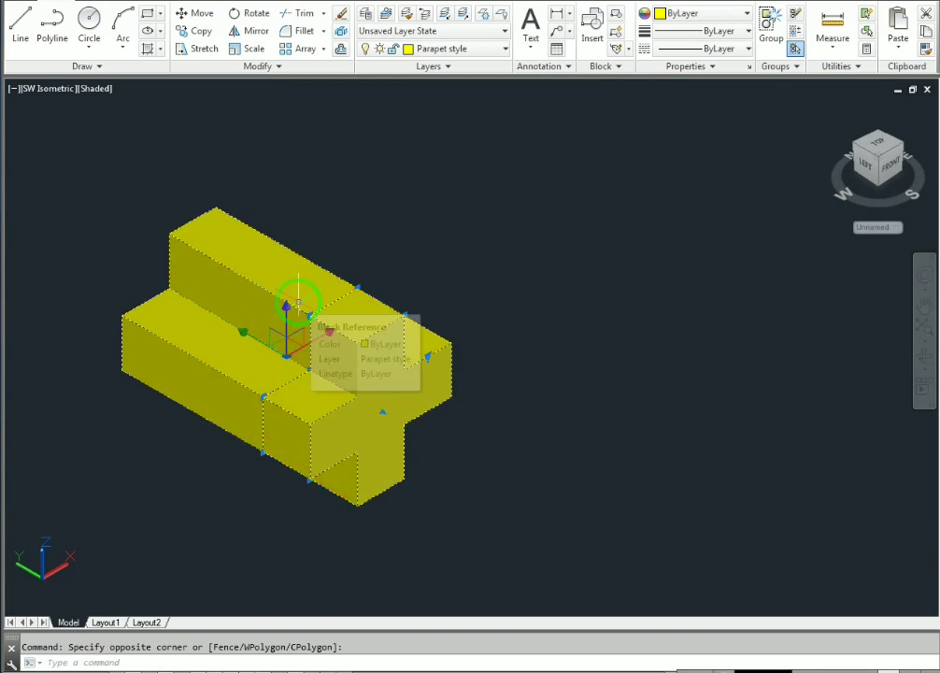
pyautogui.write('G')
pyautogui.press('Return')
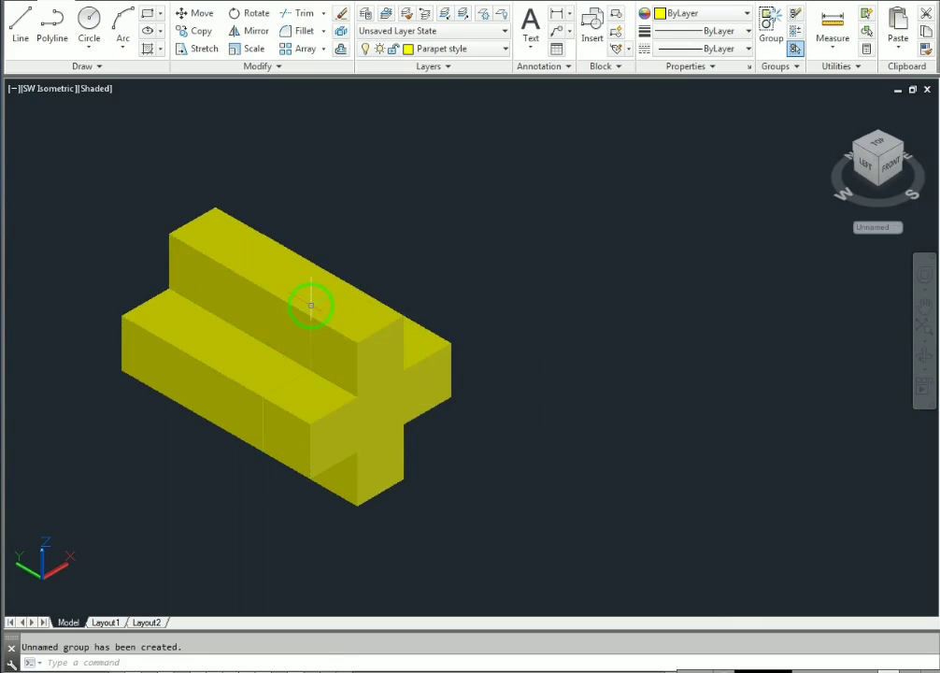
pyautogui.click(361, 351)
pyautogui.press('Escape')
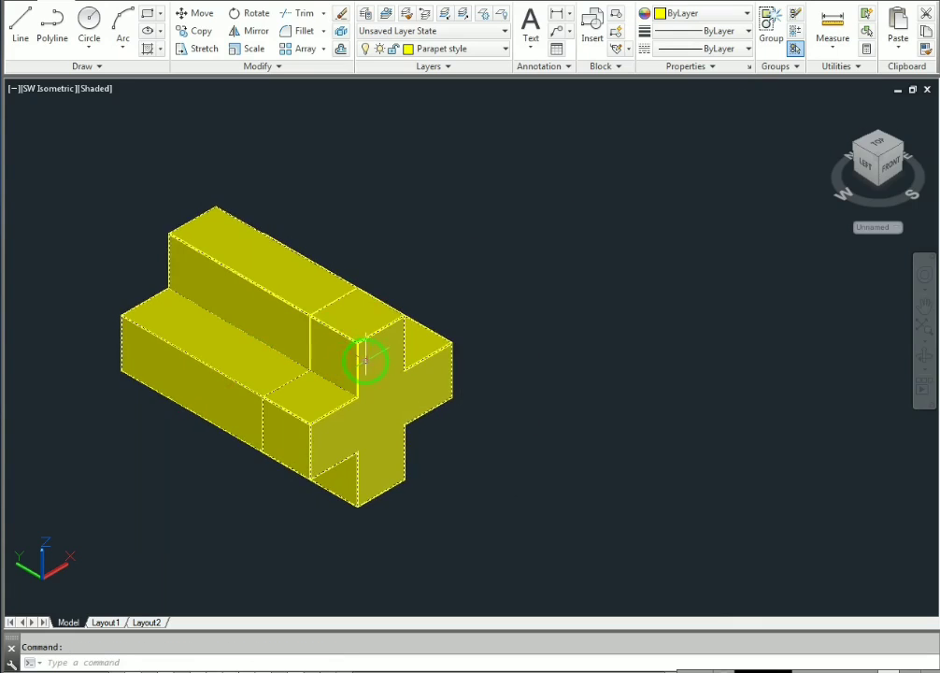
# Offset the outer polyline of the unextruded parapet outline outward by 3 inches
pyautogui.scroll(-5, 388, 355)
pyautogui.scroll(-5, 361, 387)
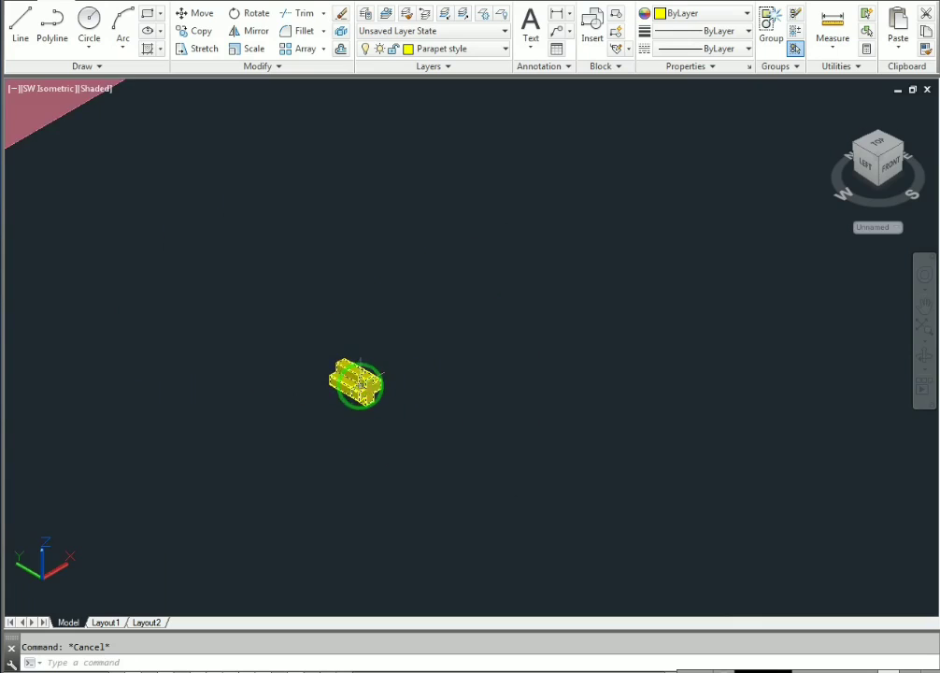
pyautogui.moveTo(400, 394); pyautogui.dragTo(128, 220, button='middle')
pyautogui.moveTo(350, 364); pyautogui.dragTo(210, 324, button='middle')
pyautogui.moveTo(157, 273); pyautogui.dragTo(335, 463, button='middle')
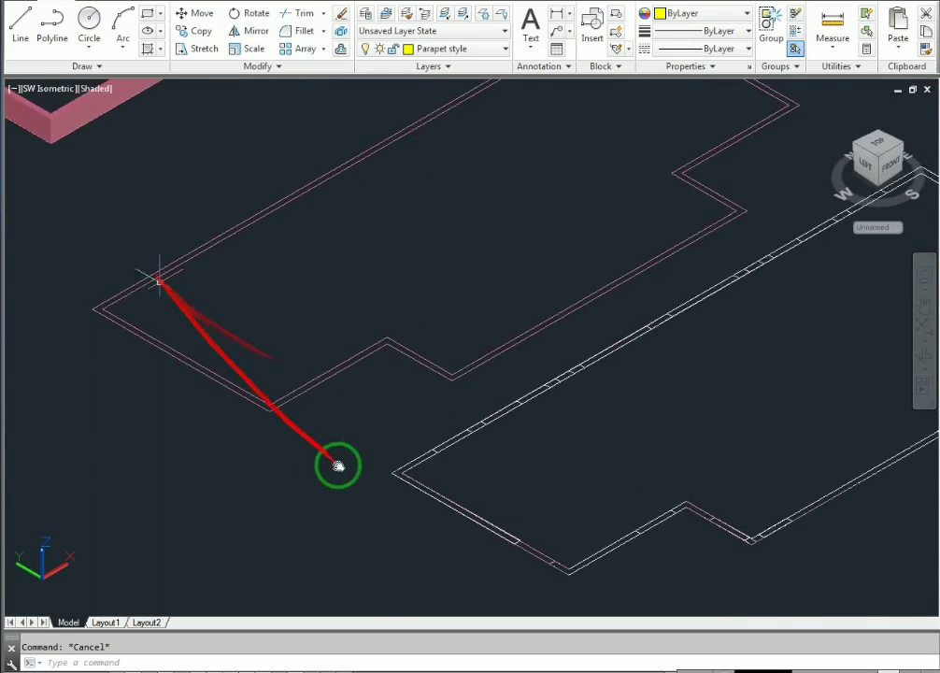
pyautogui.scroll(8, 271, 416)
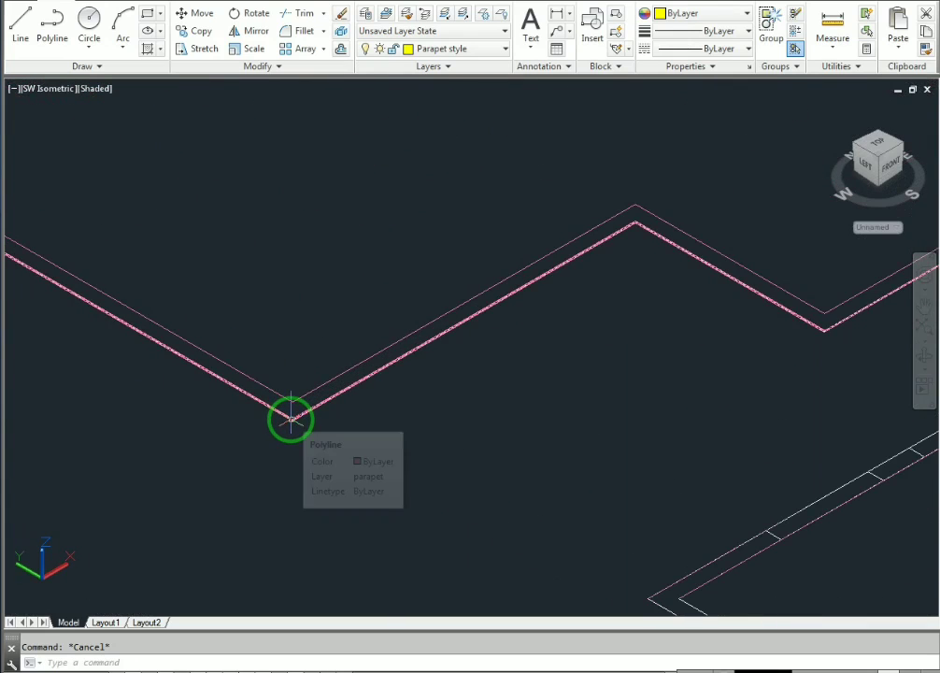
pyautogui.write('o')
pyautogui.press('Return')
pyautogui.write('3')
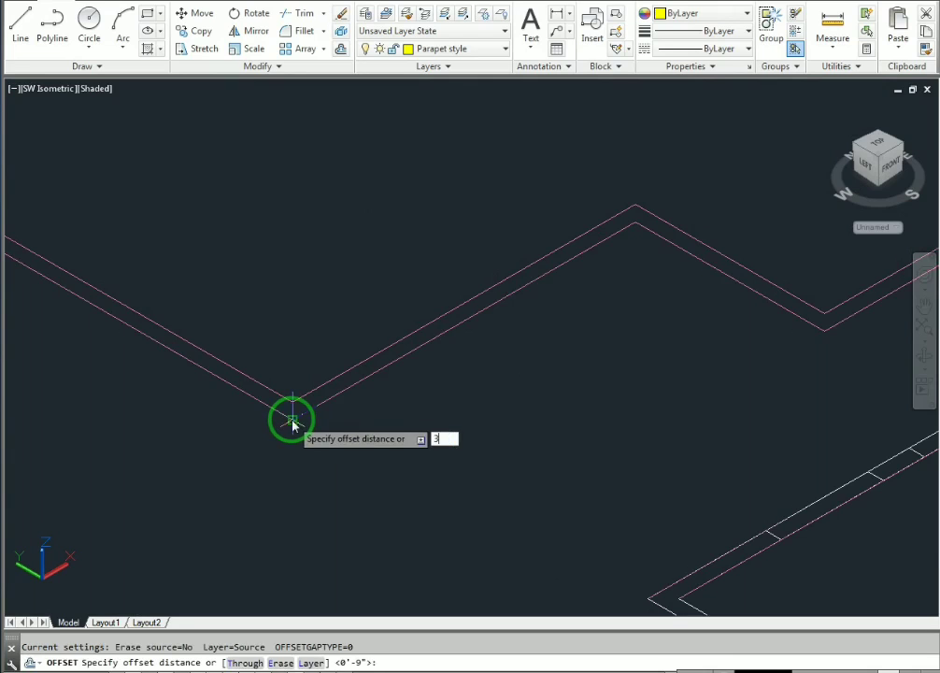
pyautogui.press('Return')
pyautogui.click(291, 417)
pyautogui.click(278, 451)
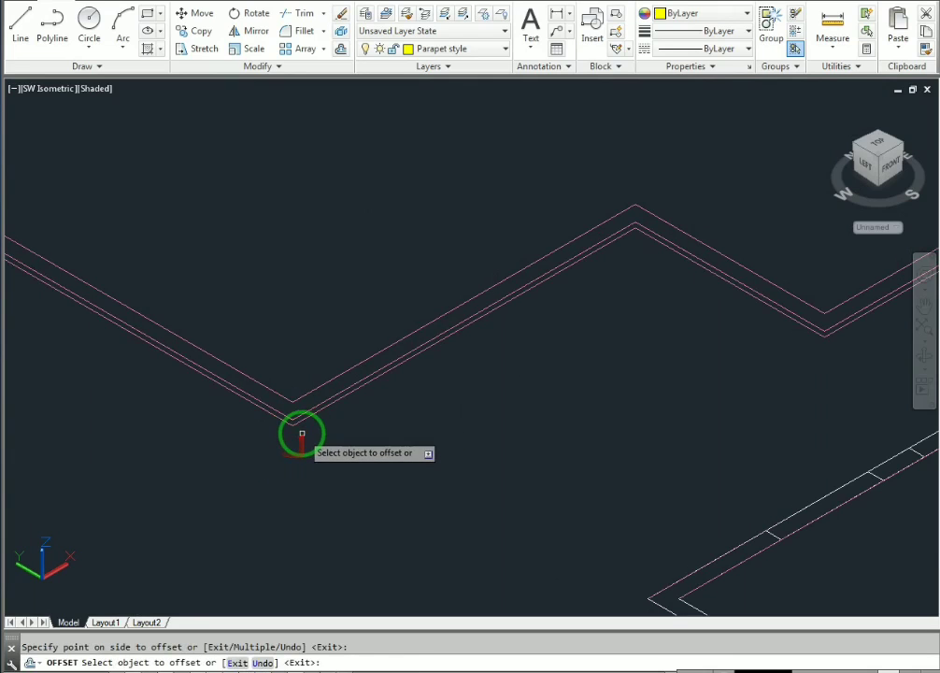
pyautogui.press('Escape')
# Copy the cross group by its lower front corner onto the front corner of the outermost parapet polyline, with Ortho off
pyautogui.scroll(3, 289, 432)
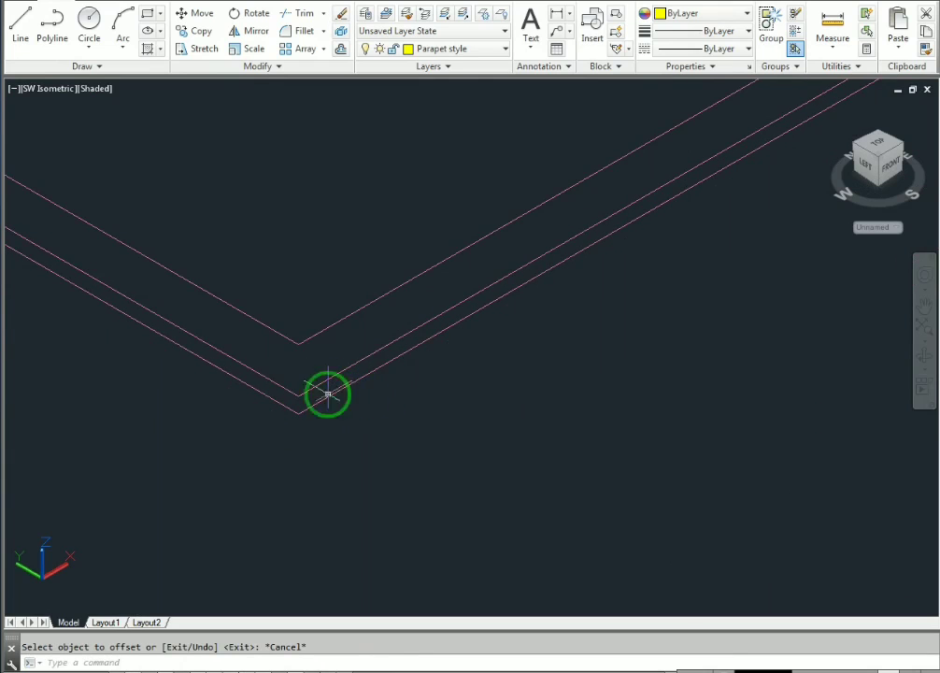
pyautogui.scroll(-4, 272, 397)
pyautogui.moveTo(192, 382); pyautogui.dragTo(347, 429, button='middle')
pyautogui.scroll(-2, 254, 391)
pyautogui.moveTo(157, 344); pyautogui.dragTo(326, 338, button='middle')
pyautogui.scroll(5, 252, 379)
pyautogui.click(269, 306)
pyautogui.click(194, 441)
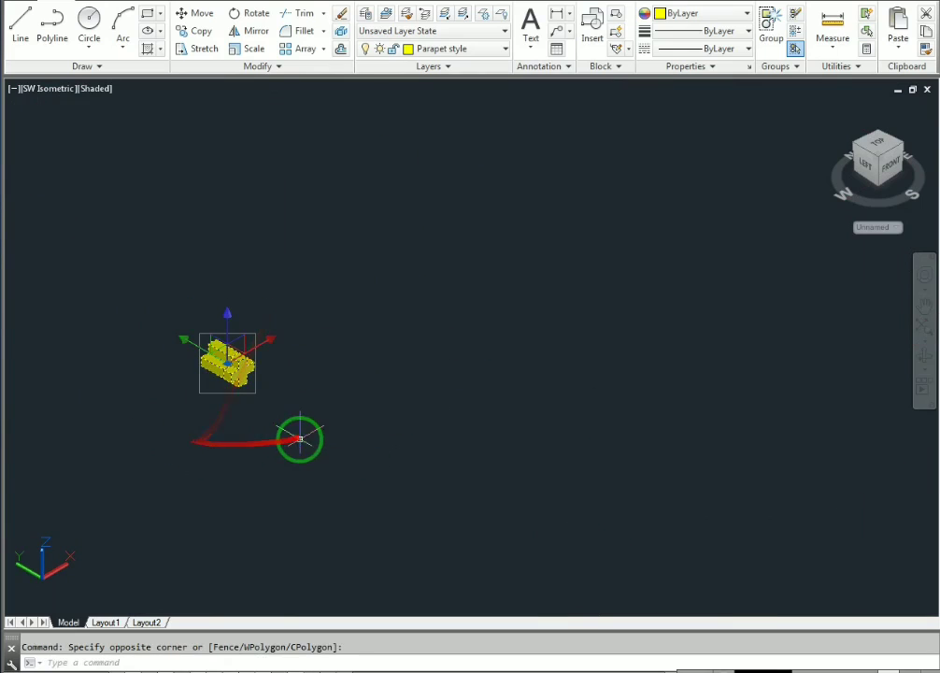
pyautogui.write('co')
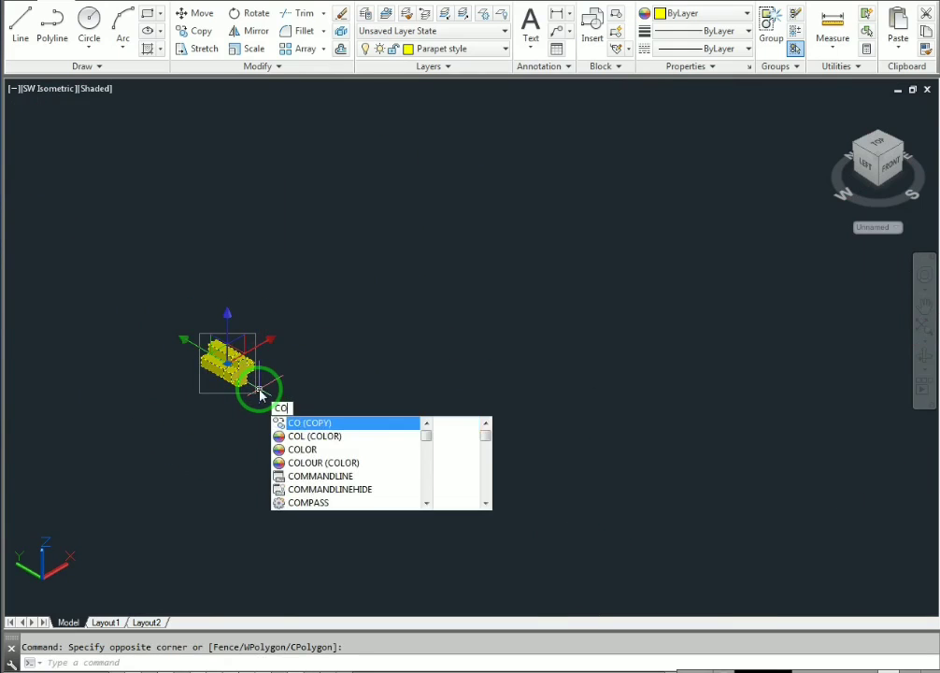
pyautogui.press('Return')
pyautogui.scroll(8, 260, 392)
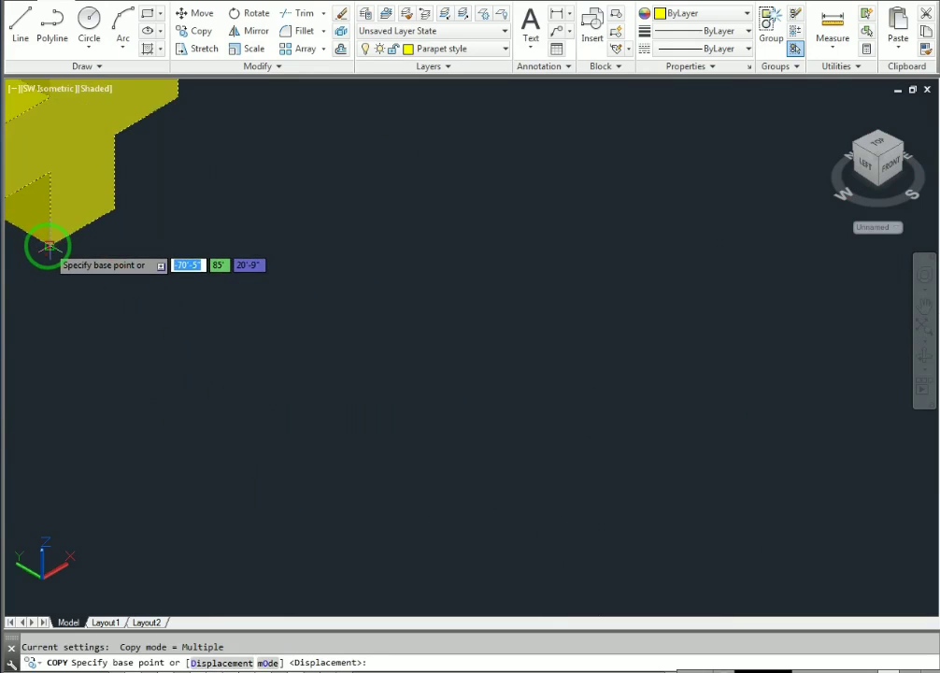
pyautogui.click(49, 245)
pyautogui.scroll(-6, 319, 452)
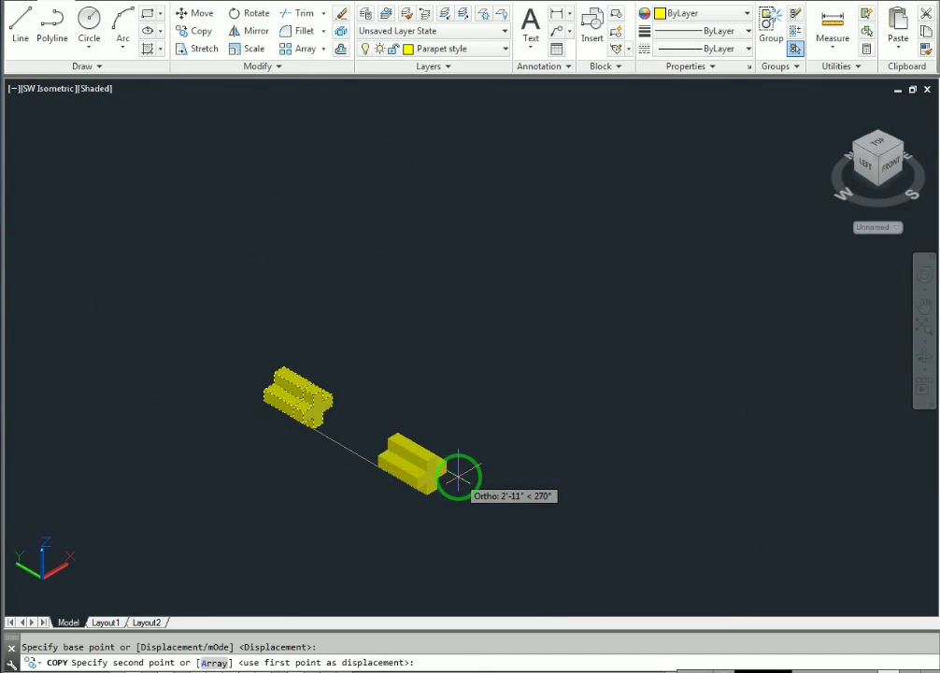
pyautogui.press('F8')
pyautogui.scroll(-4, 178, 346)
pyautogui.scroll(2, 239, 390)
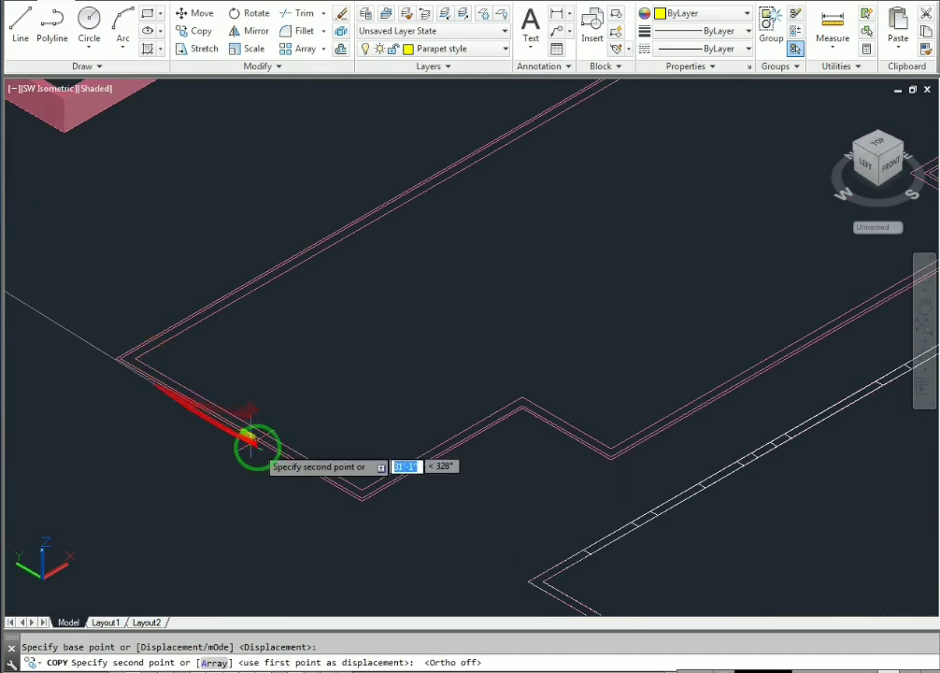
pyautogui.scroll(3, 250, 393)
pyautogui.scroll(5, 94, 329)
pyautogui.scroll(-3, 235, 319)
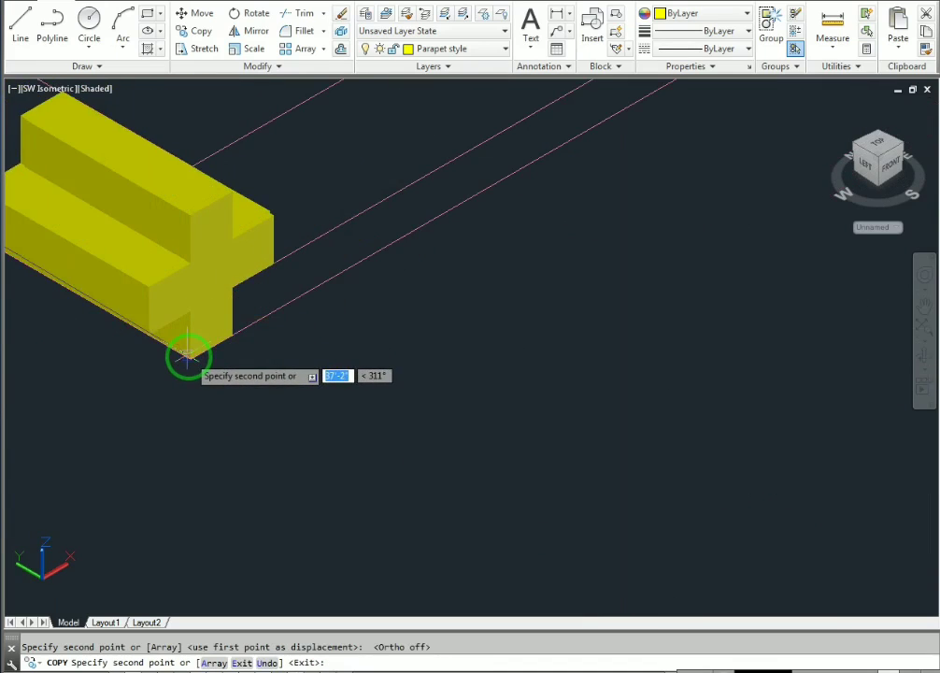
pyautogui.press('Escape')
pyautogui.moveTo(258, 372); pyautogui.dragTo(298, 428, button='middle')
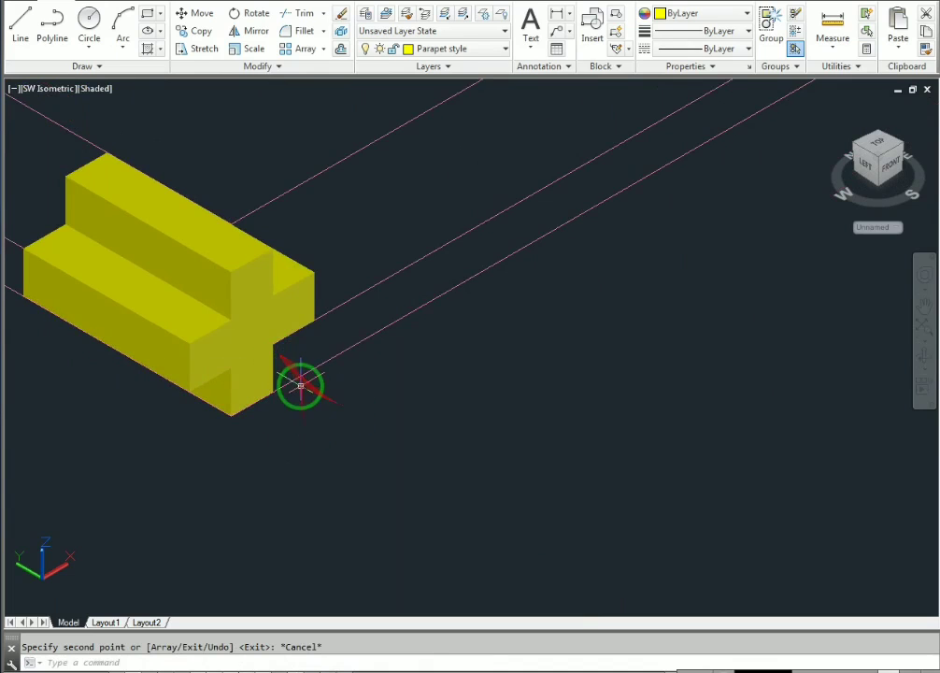
# Move the copied cross group off the outline corner into the empty space in front of the parapet outline
pyautogui.scroll(-3, 286, 378)
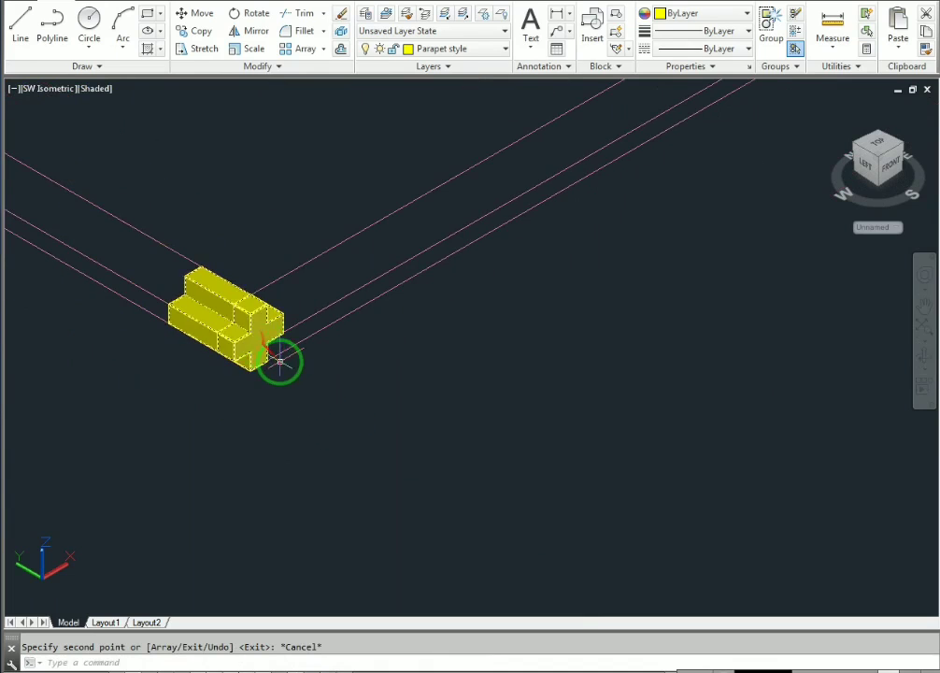
pyautogui.scroll(-4, 276, 355)
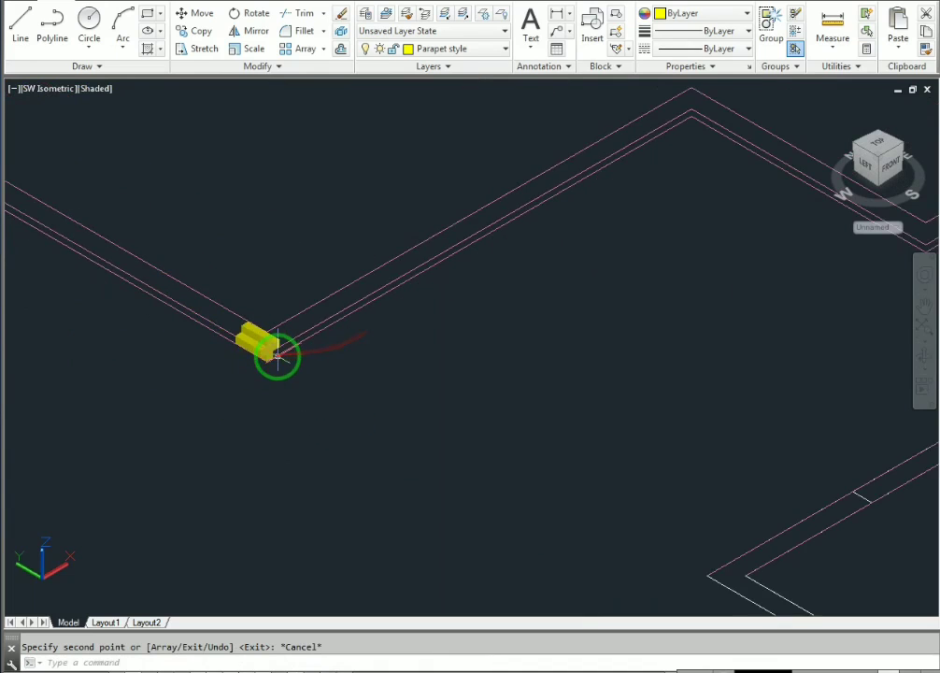
pyautogui.moveTo(304, 364); pyautogui.dragTo(247, 397, button='middle')
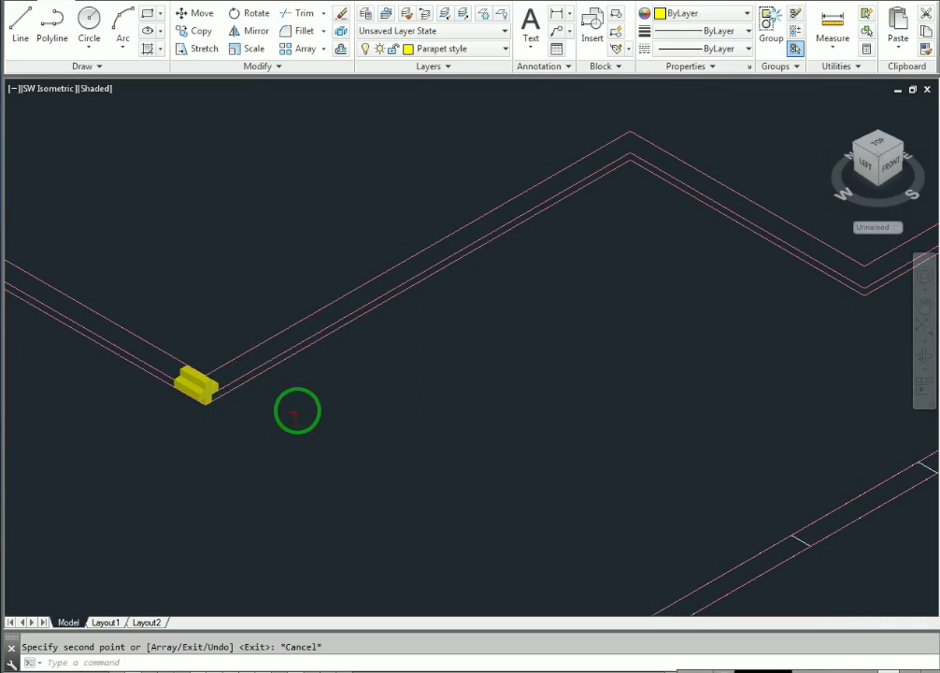
pyautogui.scroll(2, 245, 396)
pyautogui.moveTo(267, 388); pyautogui.dragTo(379, 317, button='middle')
pyautogui.click(280, 302)
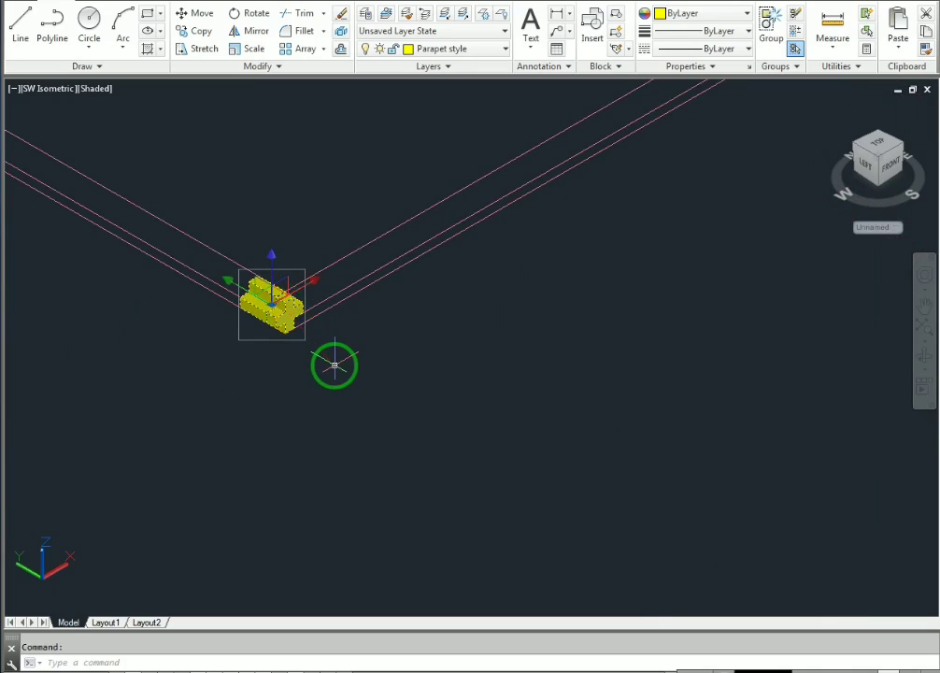
pyautogui.write('m')
pyautogui.press('Return')
pyautogui.click(335, 365)
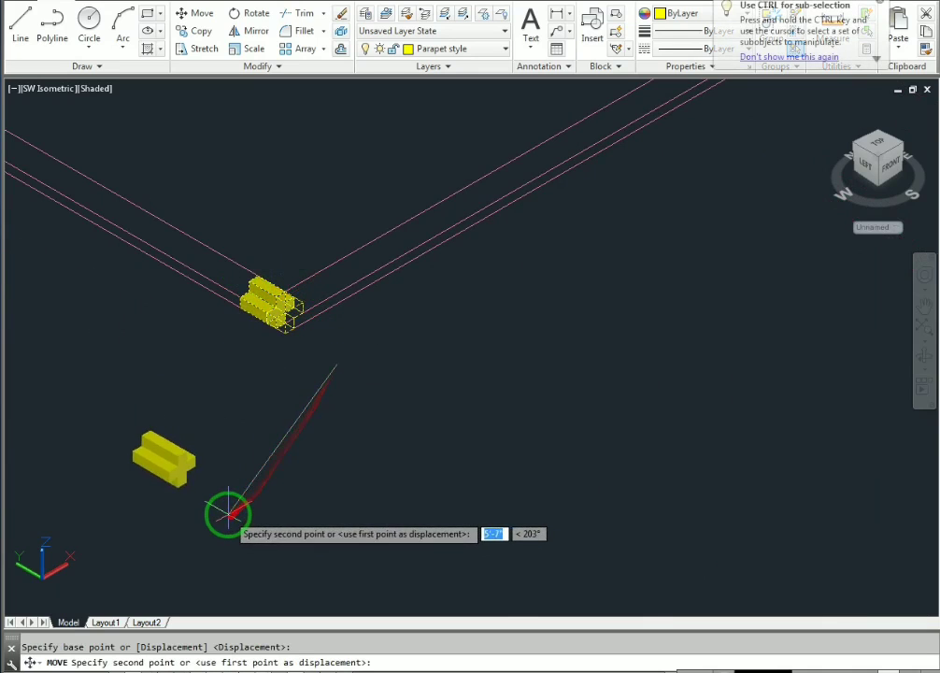
pyautogui.click(175, 589)
pyautogui.press('Escape')
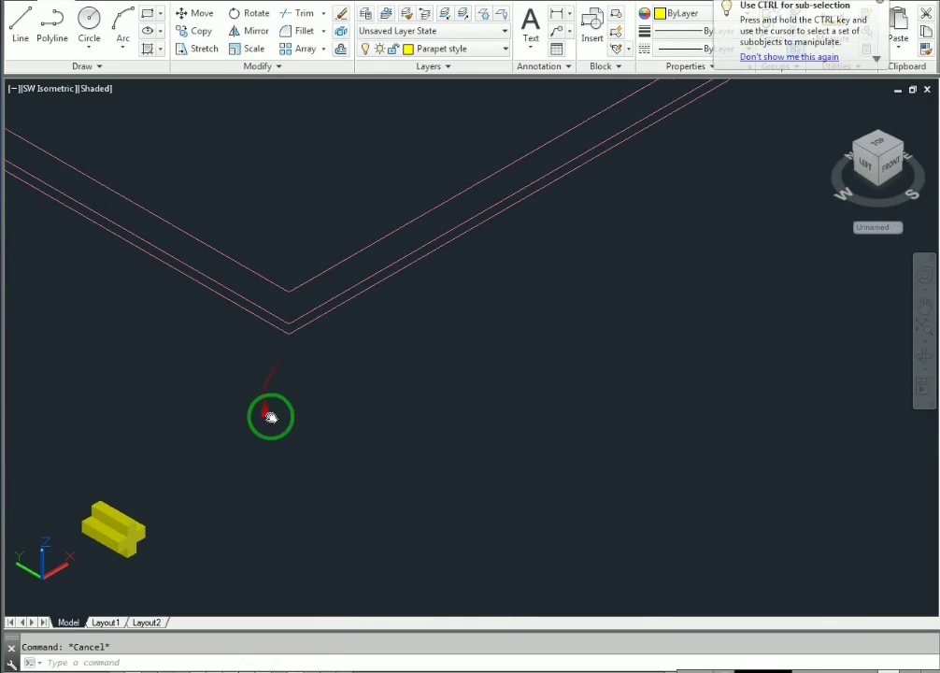
pyautogui.moveTo(244, 421); pyautogui.dragTo(288, 410, button='middle')
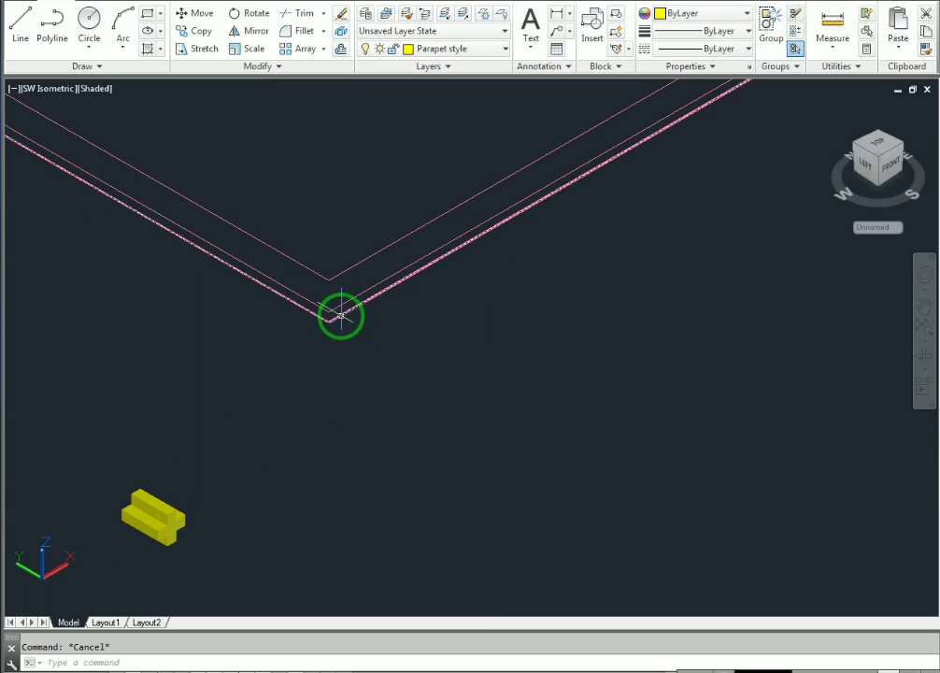
# Measure the outermost parapet polyline with the block "style", aligned with the object, at a segment length of 4'
pyautogui.moveTo(341, 314)
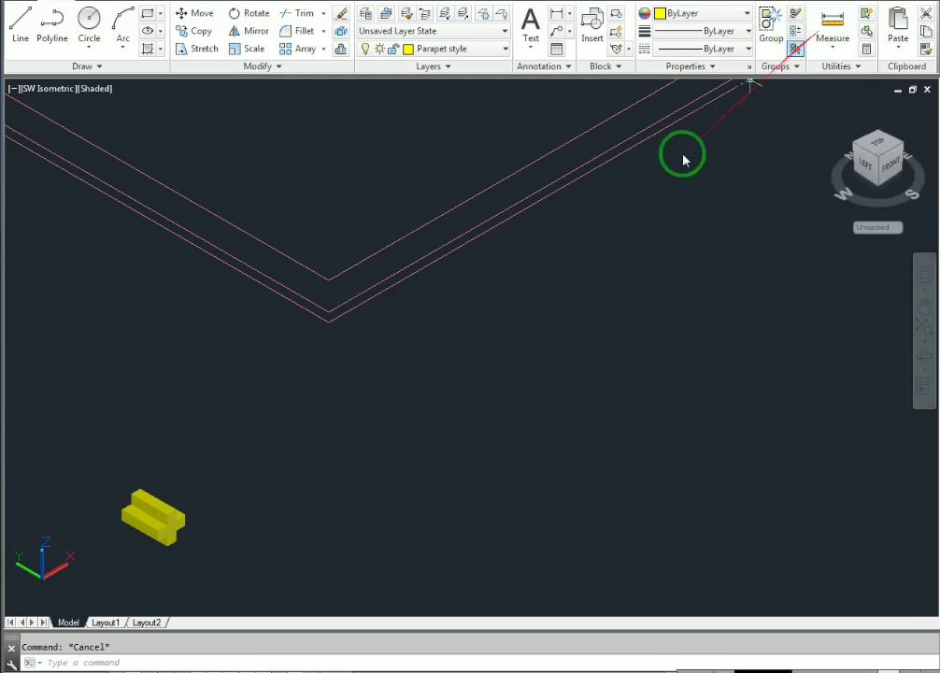
pyautogui.moveTo(397, 355); pyautogui.dragTo(394, 391, button='middle')
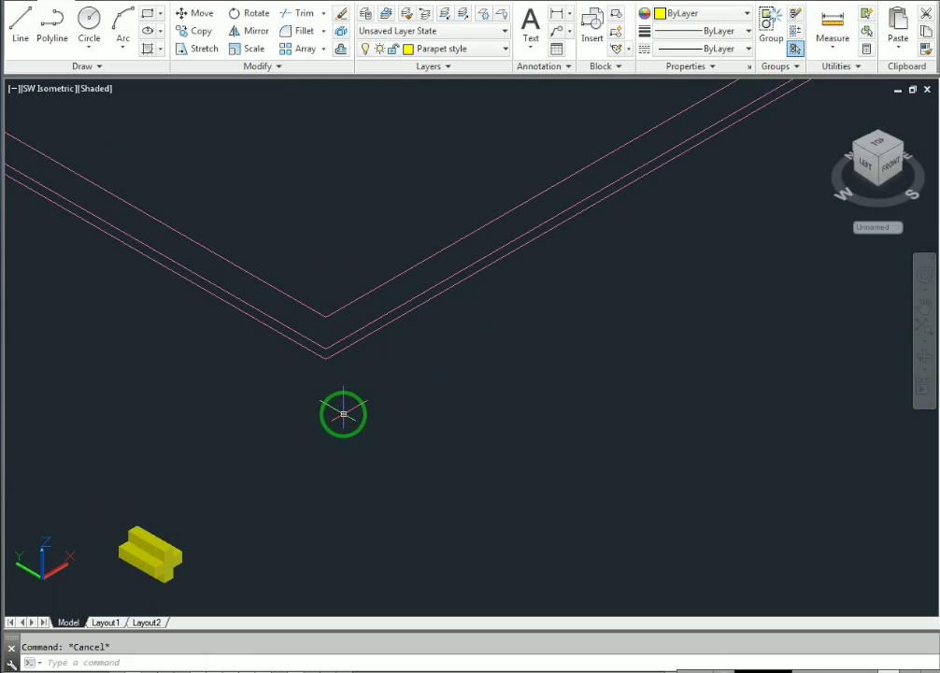
pyautogui.write('e')
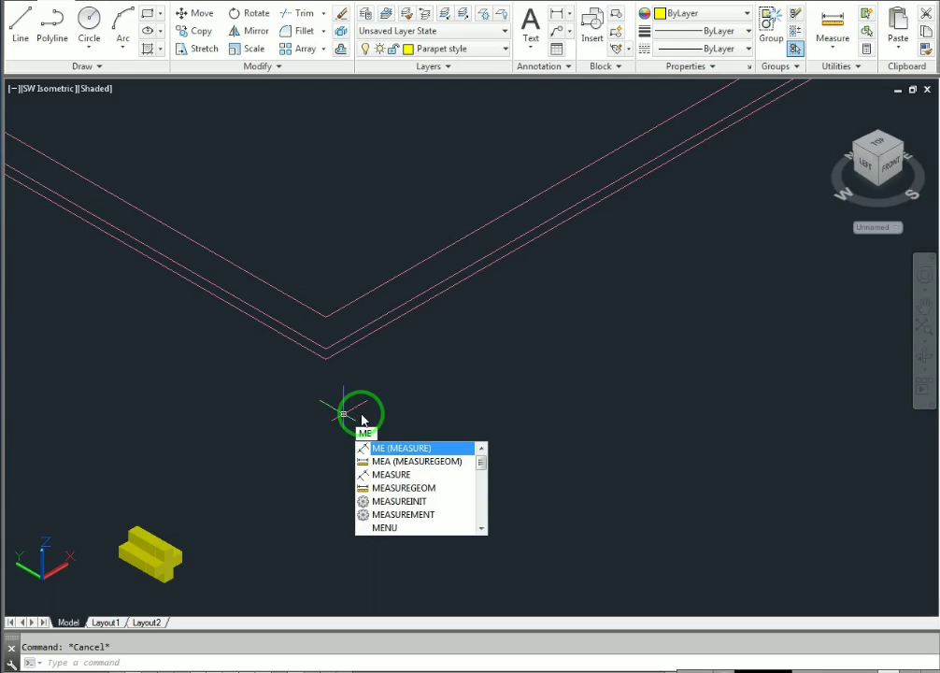
pyautogui.press('Return')
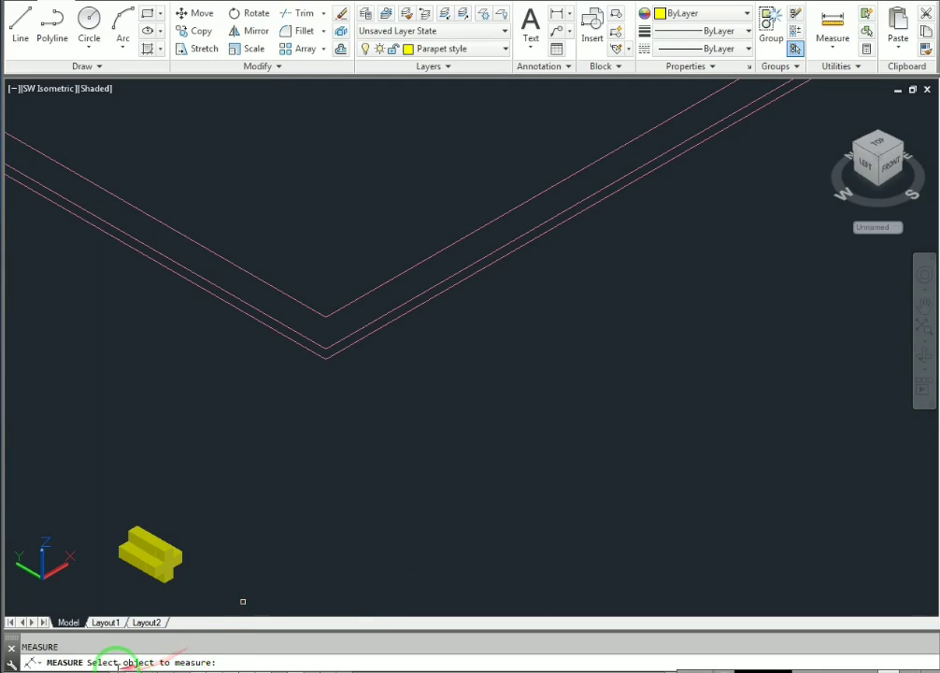
pyautogui.click(331, 354)
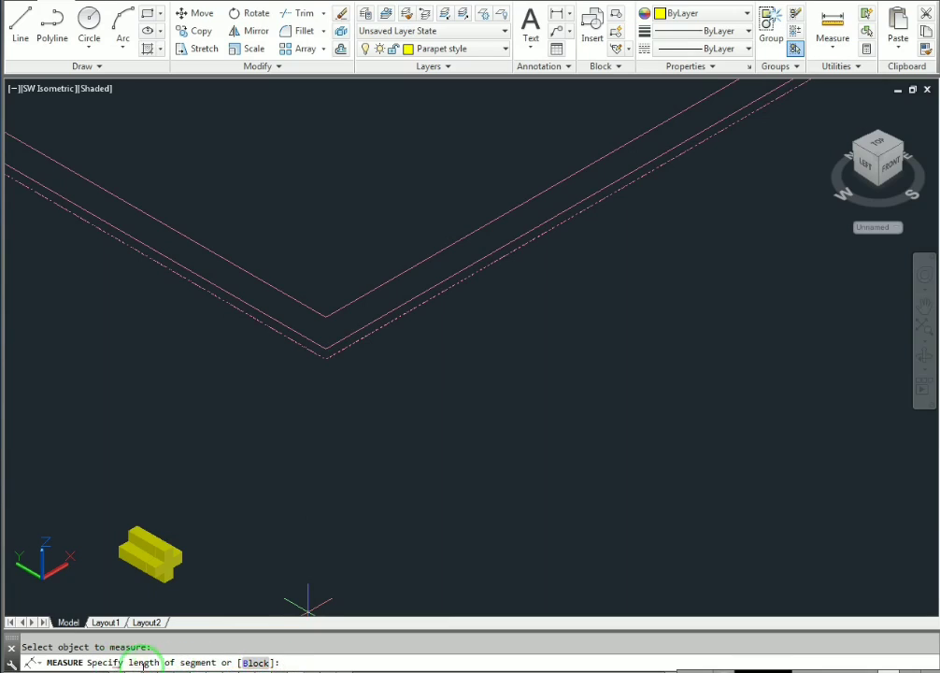
pyautogui.click(254, 662)
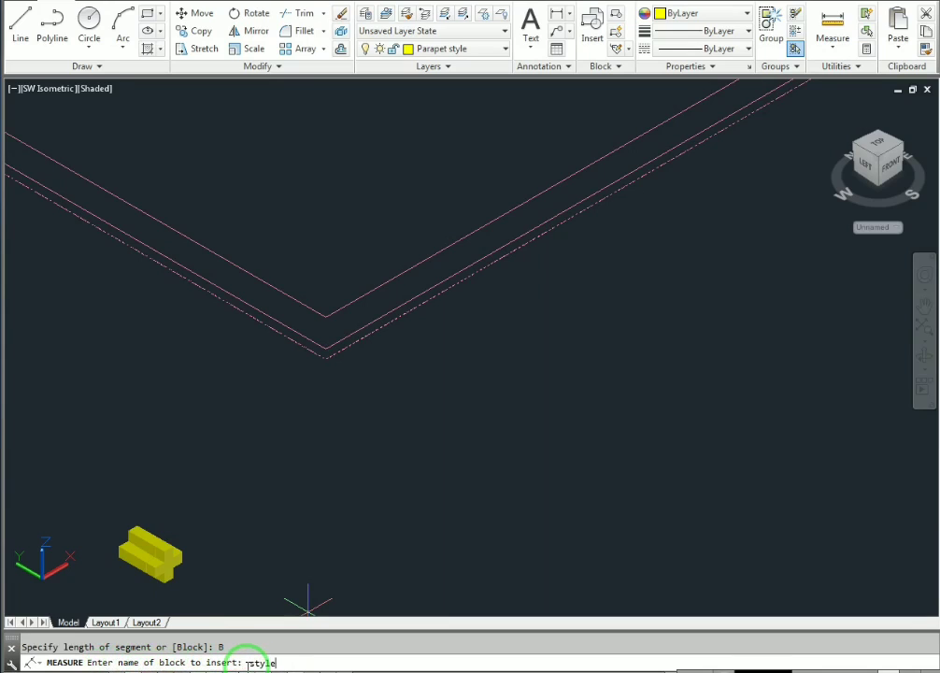
pyautogui.press('Return')
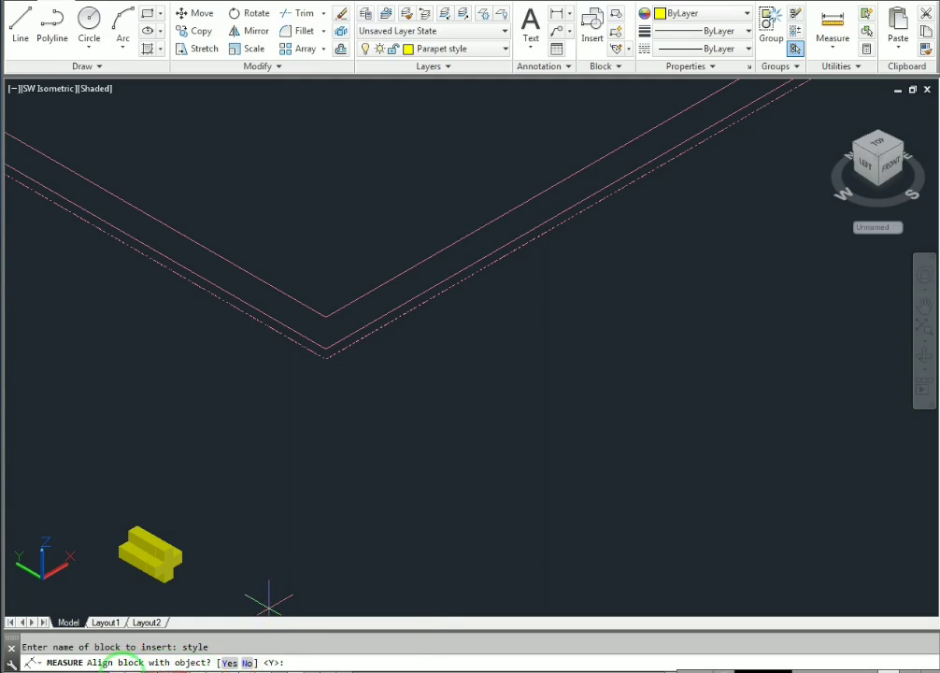
pyautogui.click(230, 663)
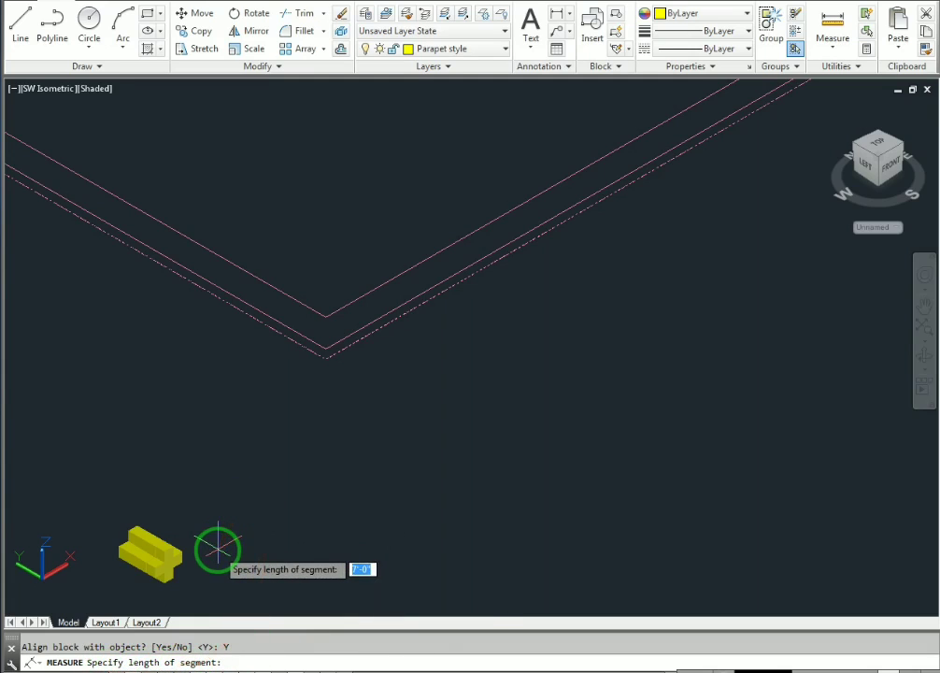
pyautogui.write("4'")
pyautogui.press('Return')
# Erase the cross block crowding the outward corner beside the front recess of the parapet outline
pyautogui.scroll(-6, 317, 495)
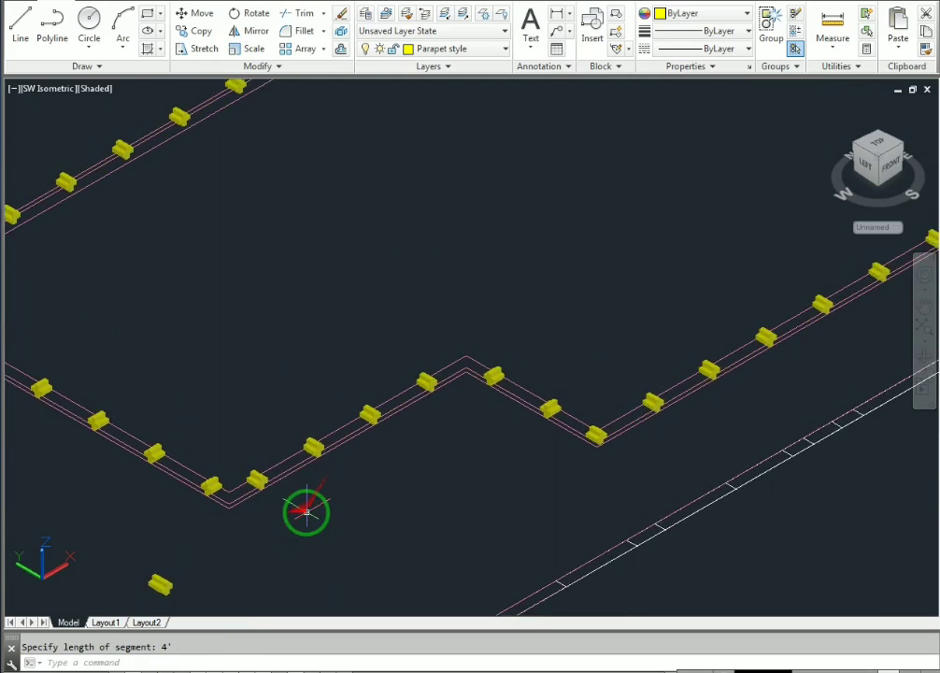
pyautogui.moveTo(402, 449)
pyautogui.mouseDown(button='middle')
pyautogui.moveTo(344, 436)
pyautogui.moveTo(338, 426)
pyautogui.mouseUp(button='middle')
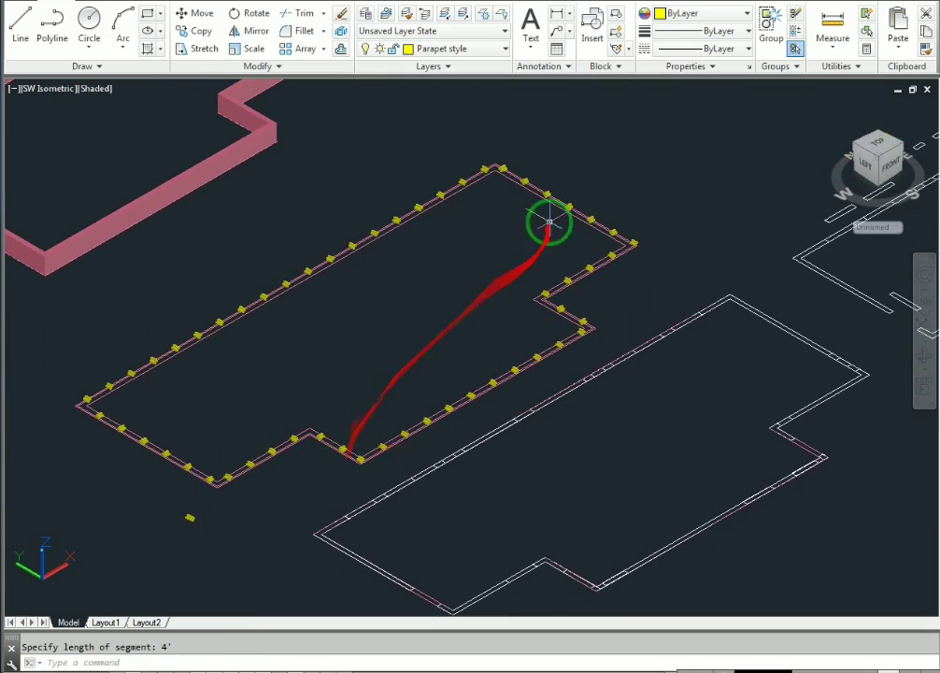
pyautogui.scroll(5, 295, 443)
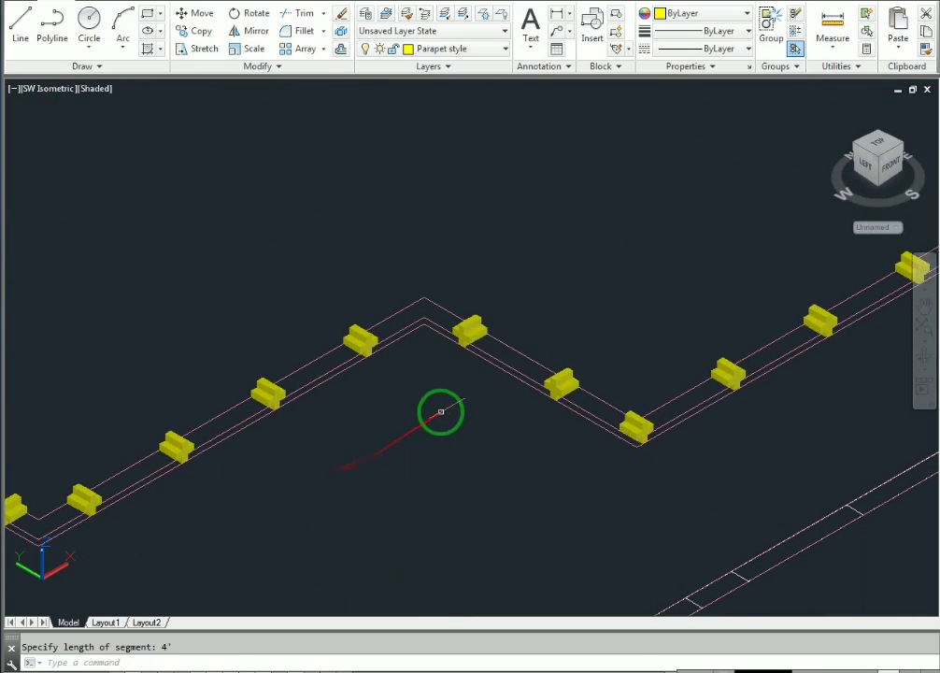
pyautogui.scroll(1, 404, 419)
pyautogui.moveTo(551, 406); pyautogui.dragTo(342, 429, button='middle')
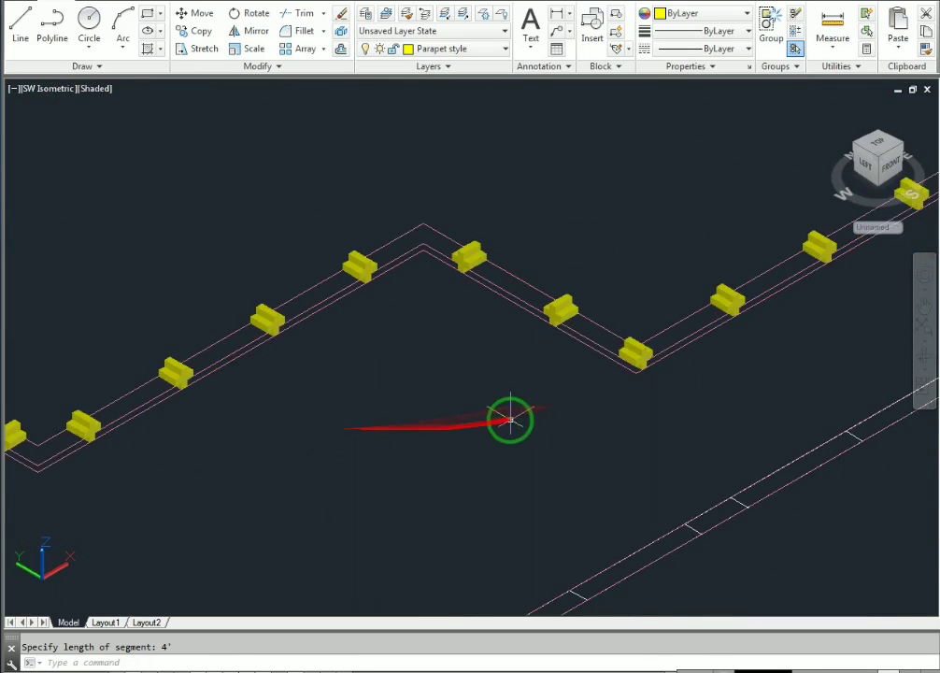
pyautogui.moveTo(514, 419); pyautogui.dragTo(314, 433, button='middle')
pyautogui.scroll(2, 445, 387)
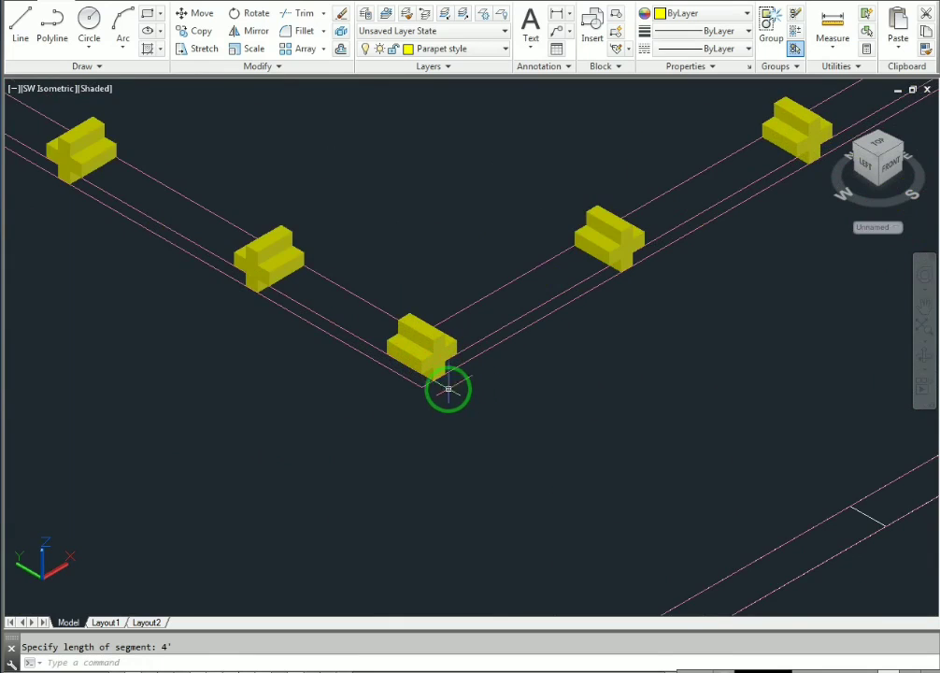
pyautogui.scroll(3, 449, 389)
pyautogui.scroll(-3, 447, 385)
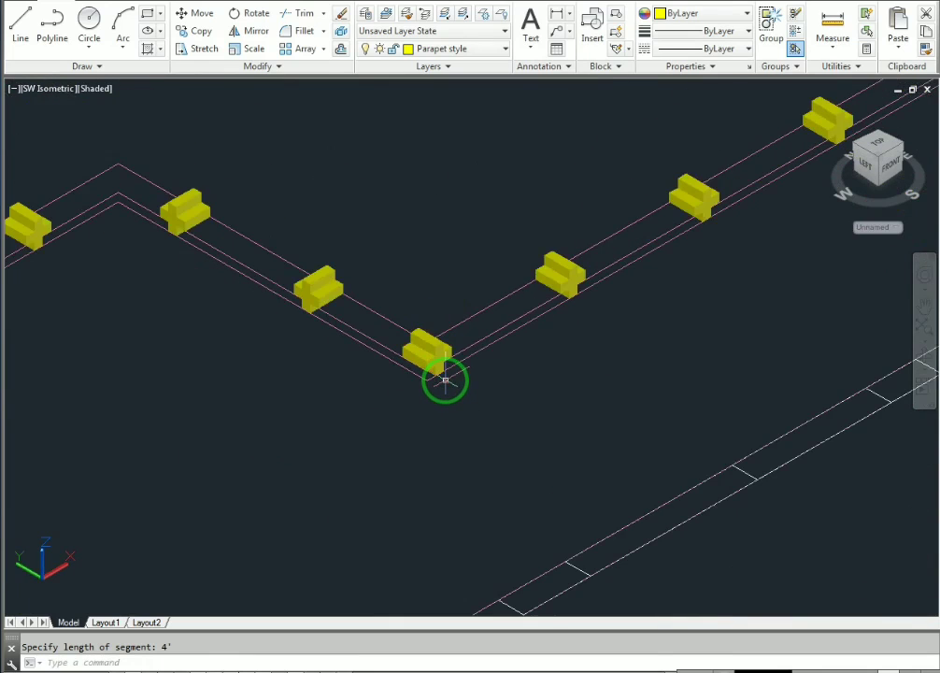
pyautogui.click(437, 347)
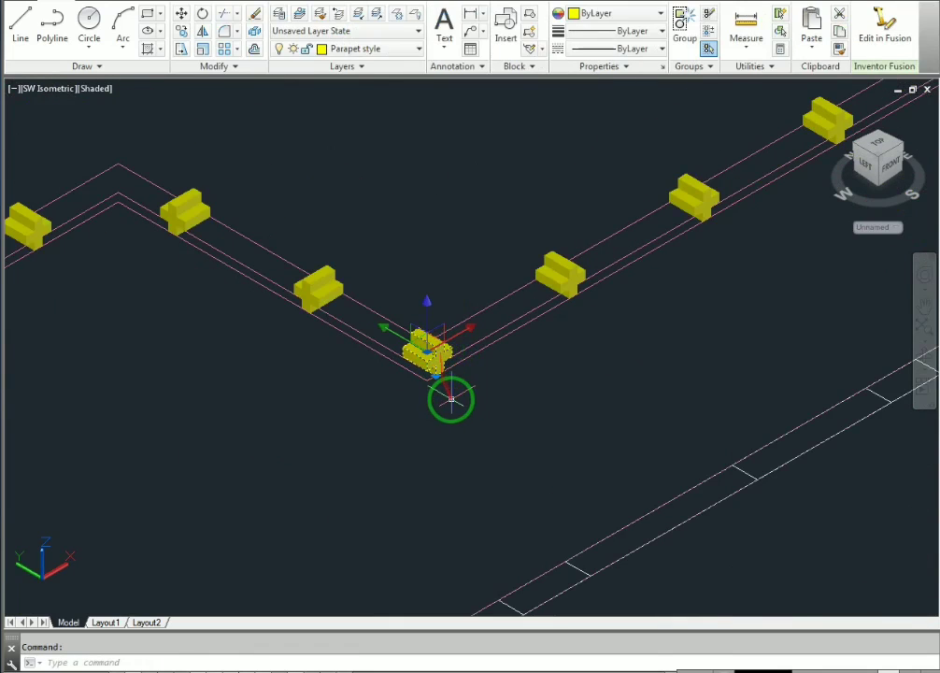
pyautogui.press('Delete')
# Erase the cross block sitting on the outward corner at the far end of the parapet outline
pyautogui.scroll(-3, 448, 398)
pyautogui.scroll(3, 253, 425)
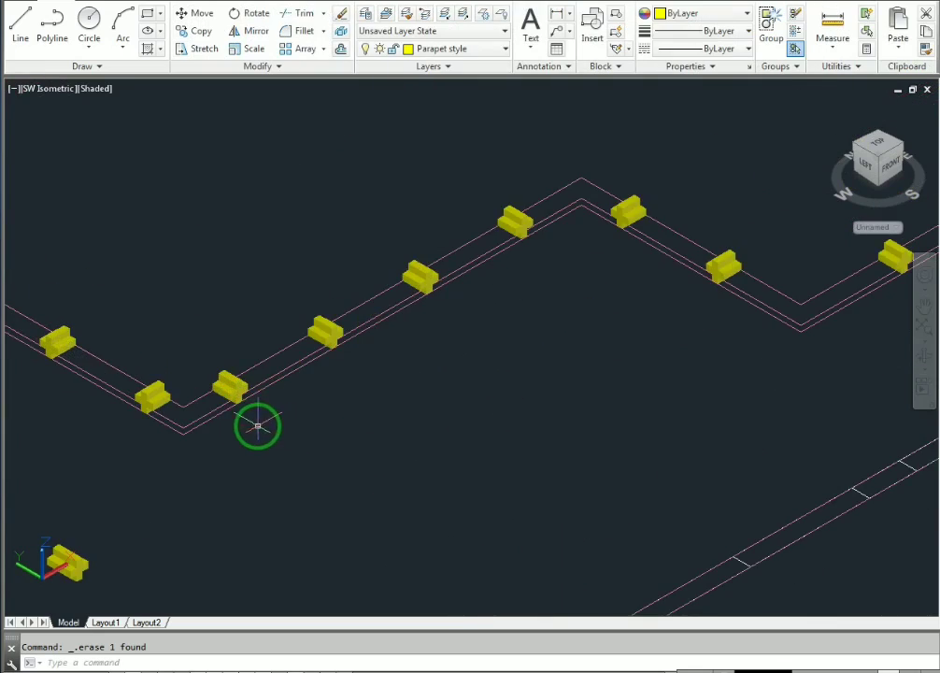
pyautogui.scroll(-4, 130, 325)
pyautogui.moveTo(117, 331); pyautogui.dragTo(130, 393, button='middle')
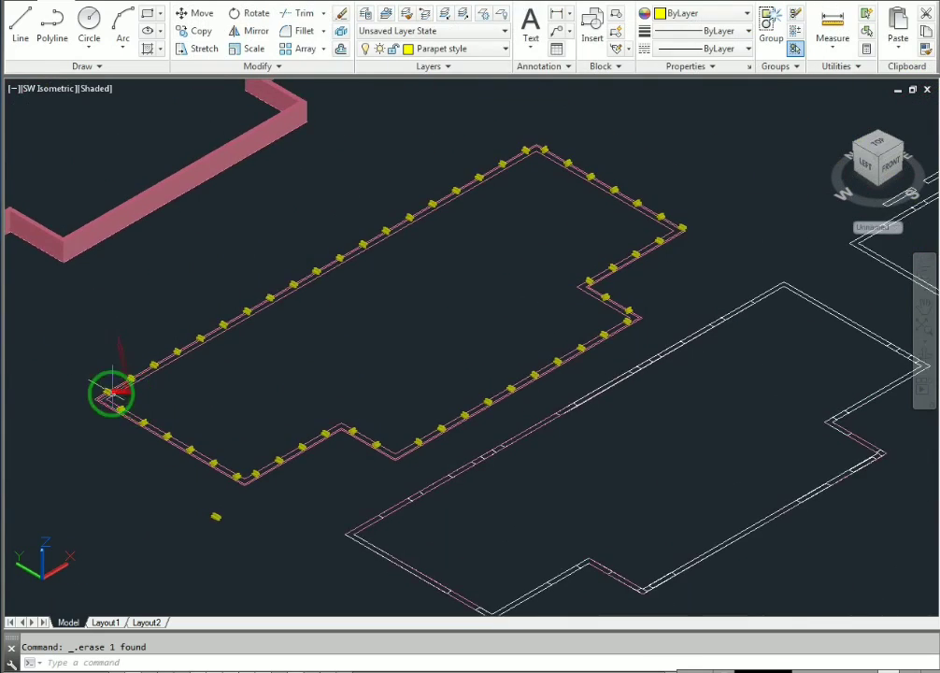
pyautogui.moveTo(544, 211); pyautogui.dragTo(348, 277, button='middle')
pyautogui.scroll(6, 453, 294)
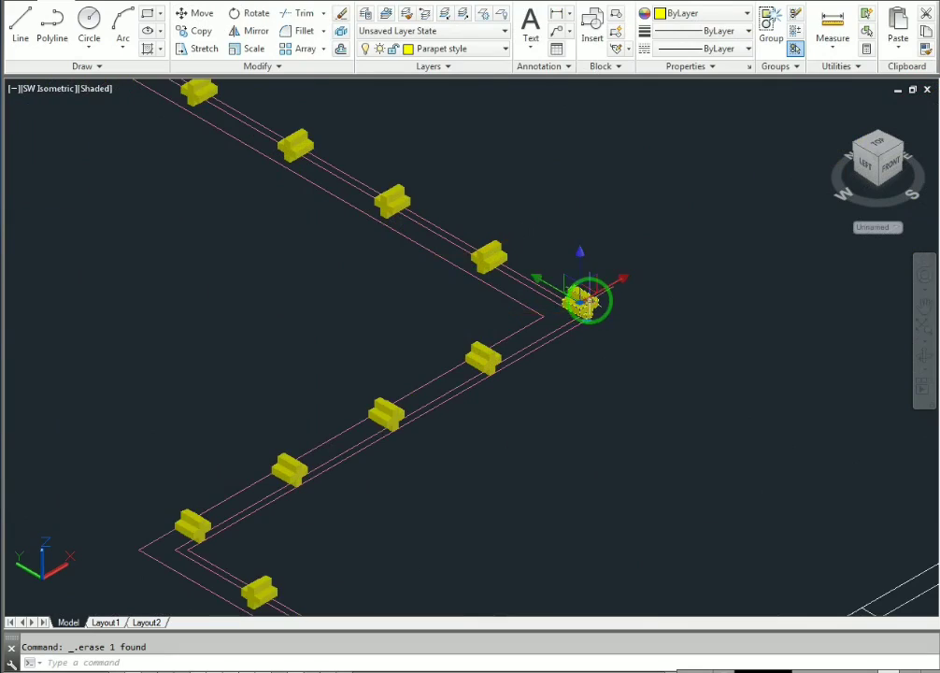
pyautogui.press('Delete')
pyautogui.scroll(-2, 323, 247)
pyautogui.moveTo(268, 220); pyautogui.dragTo(356, 185, button='middle')
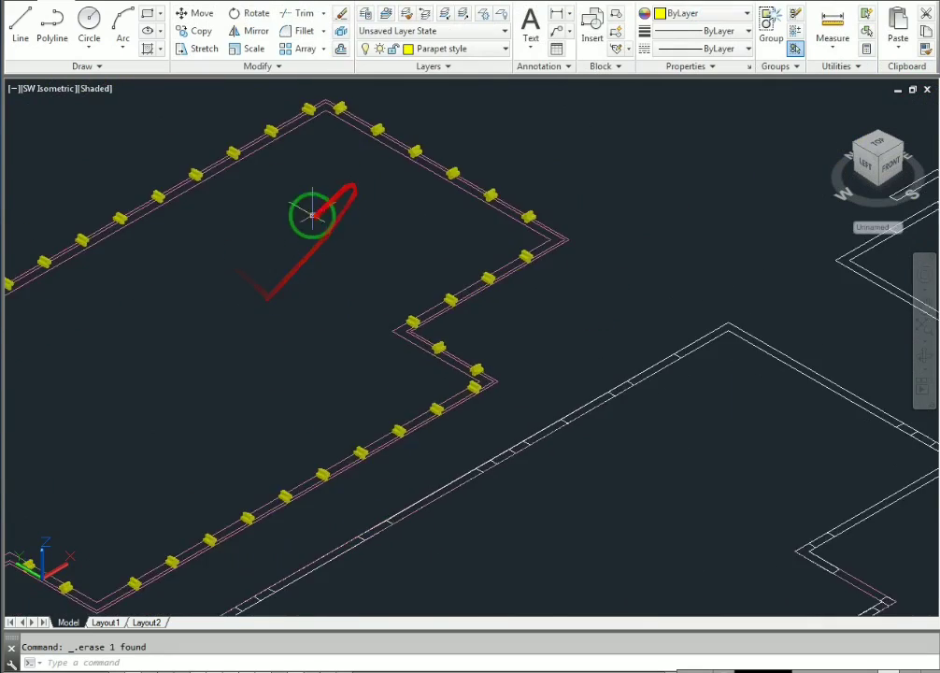
pyautogui.scroll(-2, 312, 216)
pyautogui.moveTo(278, 244); pyautogui.dragTo(340, 221, button='middle')
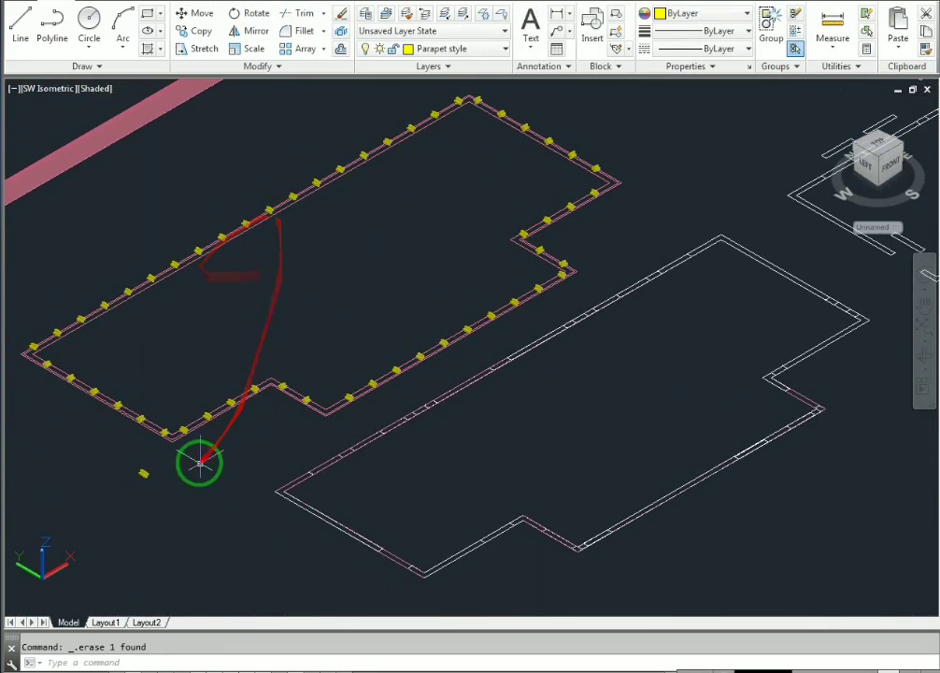
# Erase the leftover cross group in the empty space in front of the parapet outline and save the drawing
pyautogui.click(163, 462)
pyautogui.click(113, 507)
pyautogui.press('Delete')
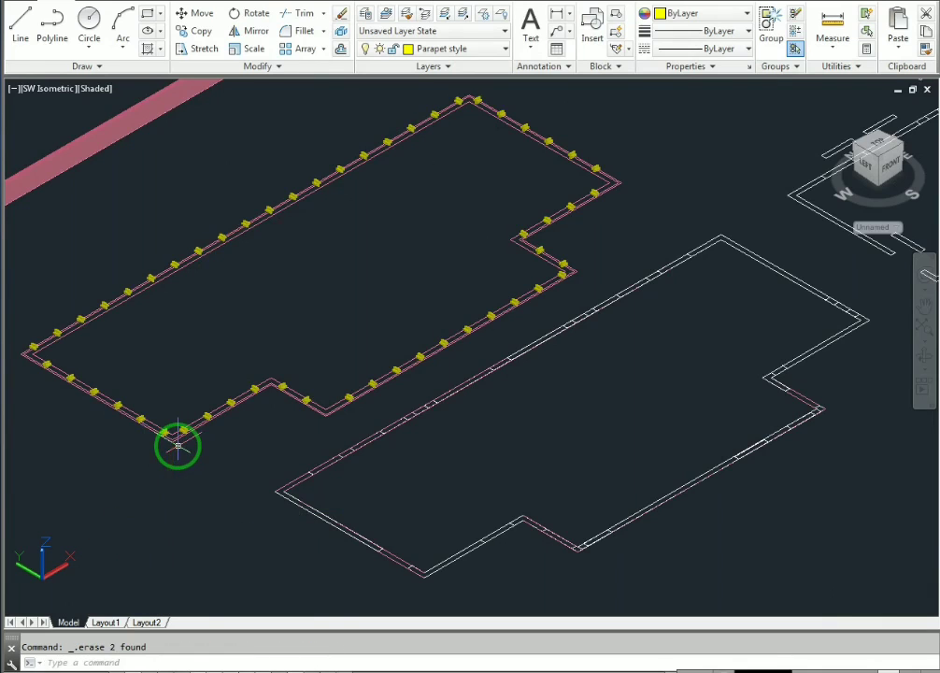
pyautogui.hotkey('ctrl', 's')
# Quick-select every object in the entire drawing whose layer equals Parapet style
pyautogui.moveTo(242, 348); pyautogui.dragTo(315, 380, button='middle')
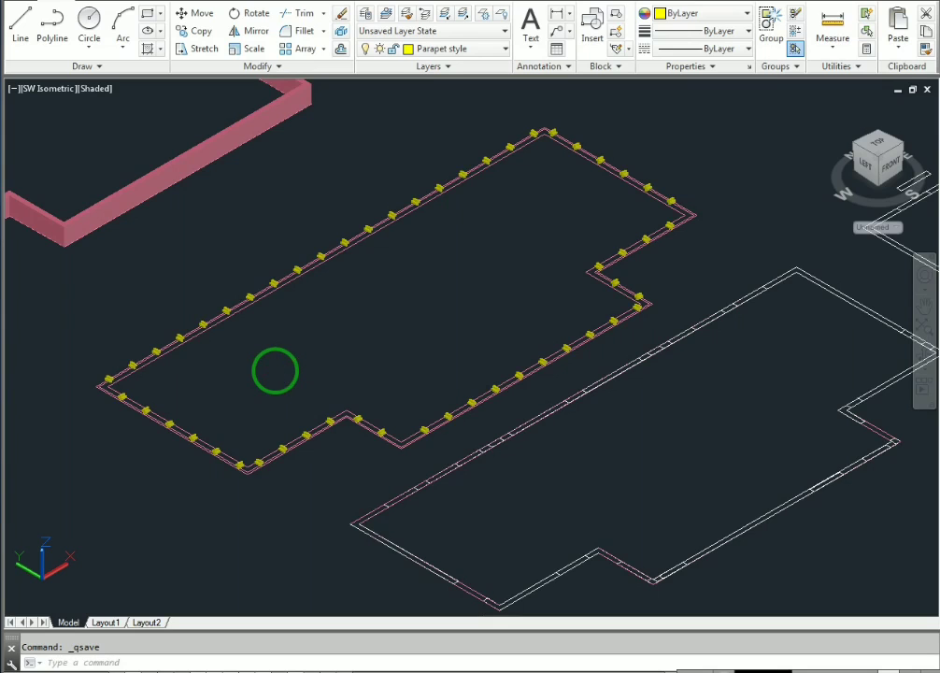
pyautogui.write('qselect')
pyautogui.press('Return')
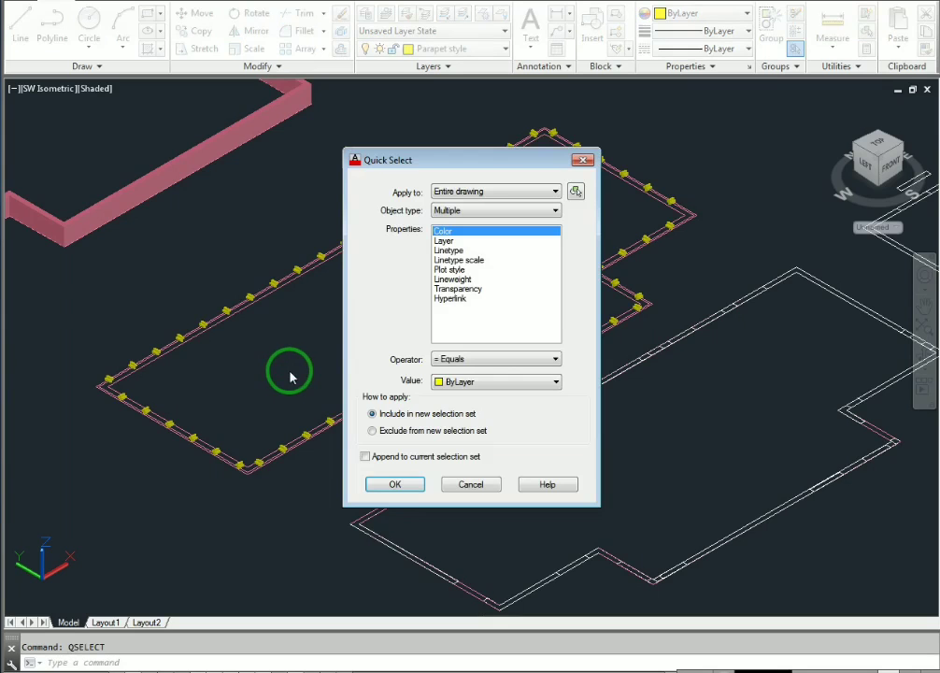
pyautogui.click(454, 242)
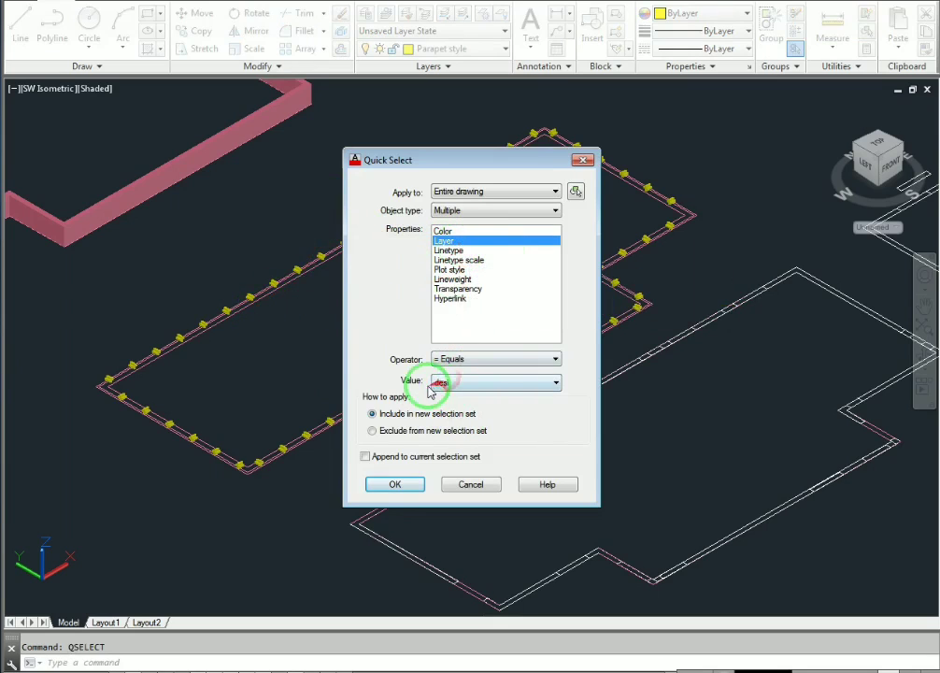
pyautogui.click(479, 391)
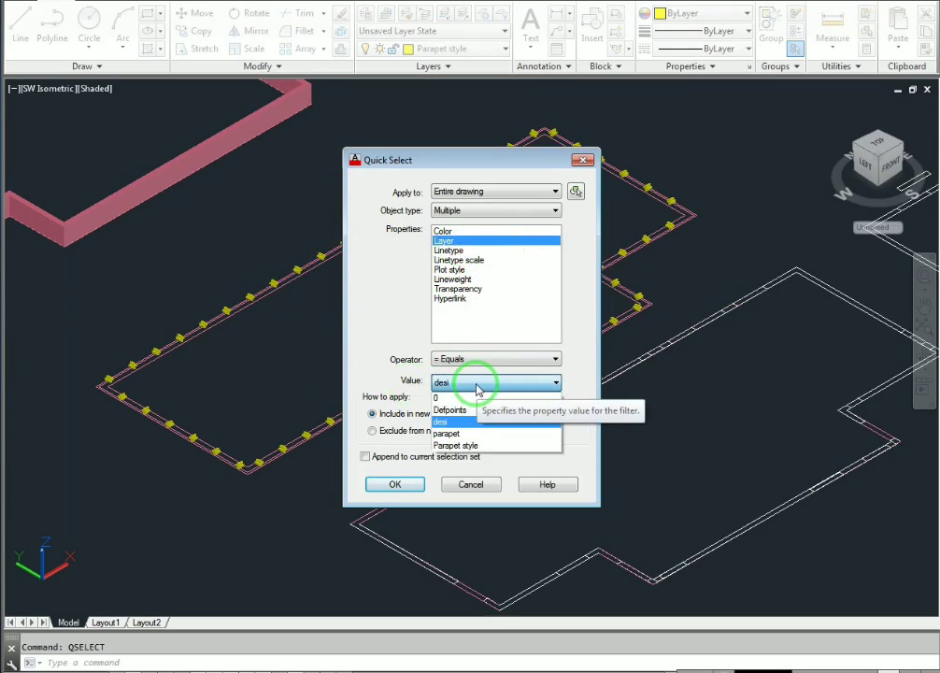
pyautogui.click(475, 446)
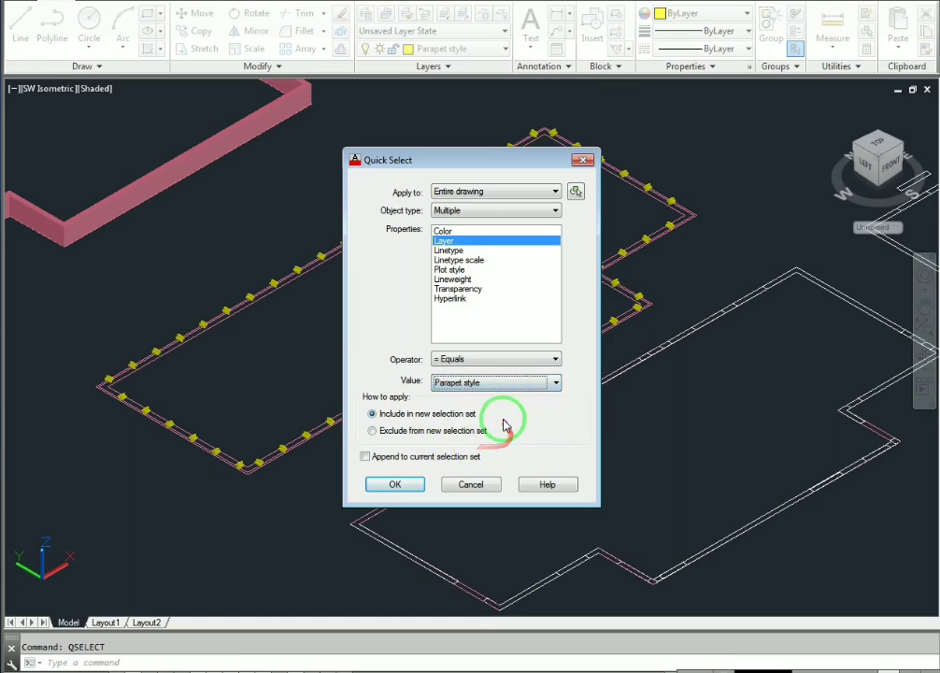
pyautogui.click(394, 484)
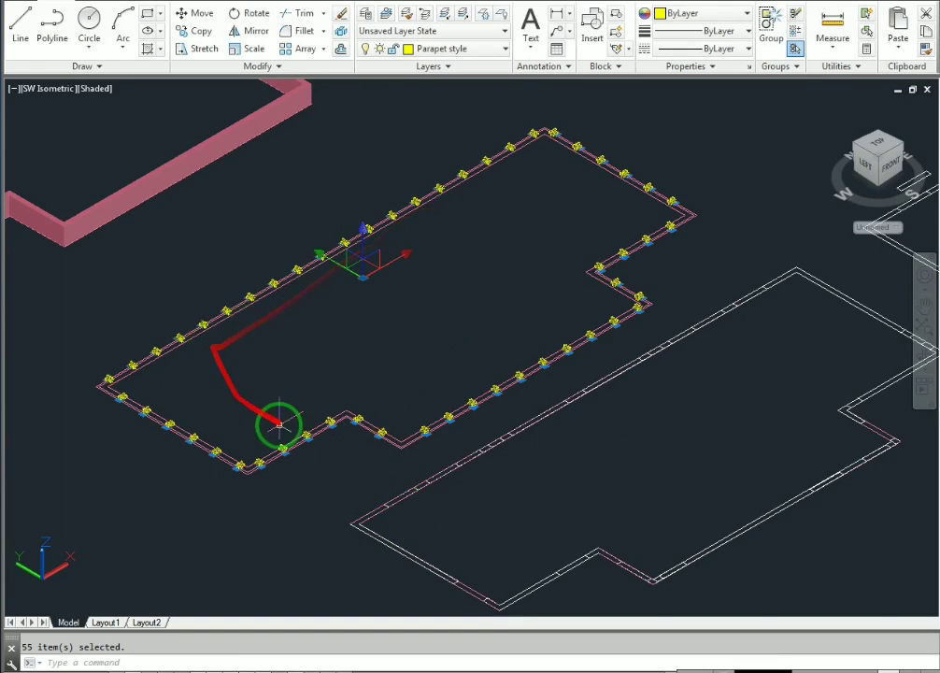
# Move the selected cross blocks 1' straight up along the Z axis and clear the selection
pyautogui.scroll(5, 280, 431)
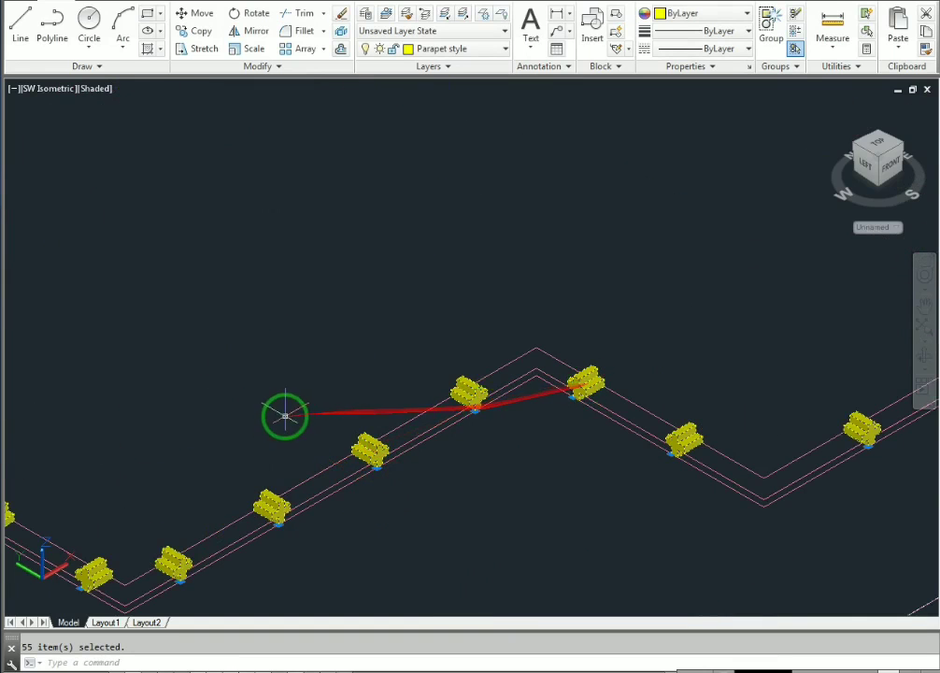
pyautogui.scroll(-6, 318, 397)
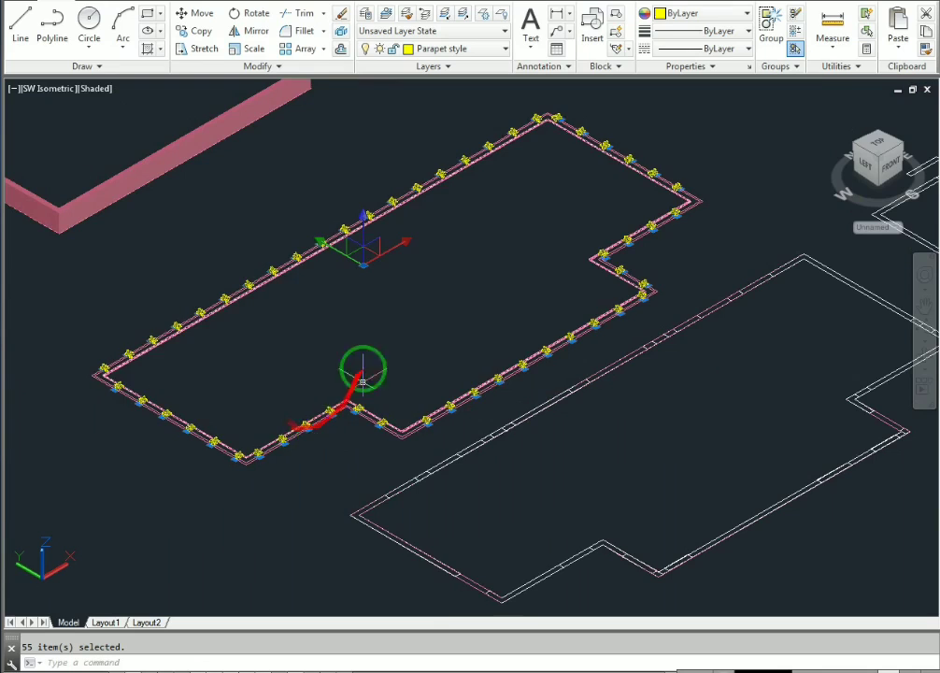
pyautogui.click(363, 243)
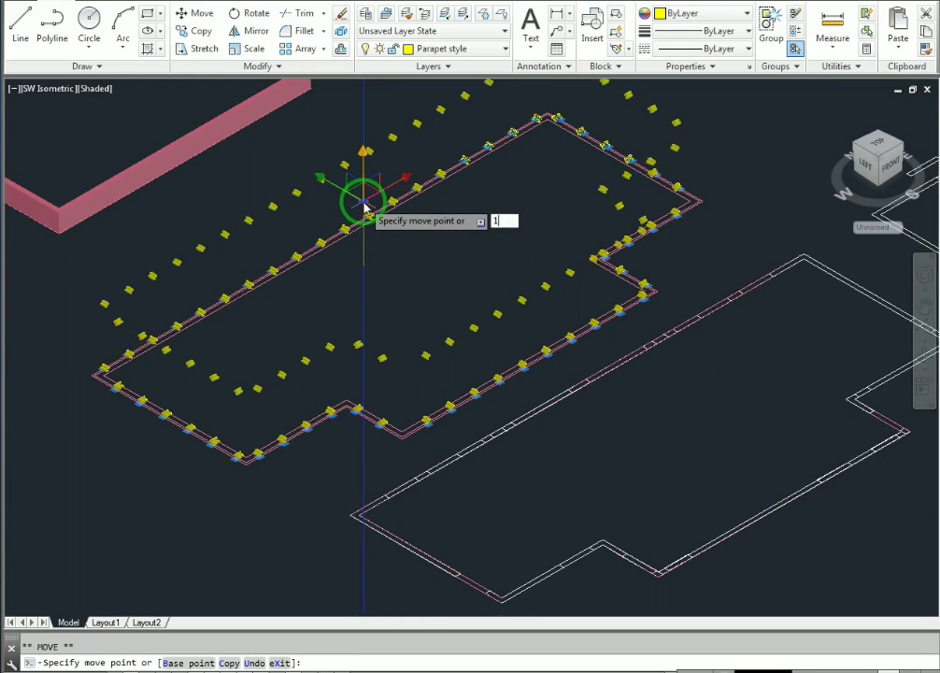
pyautogui.press('Return')
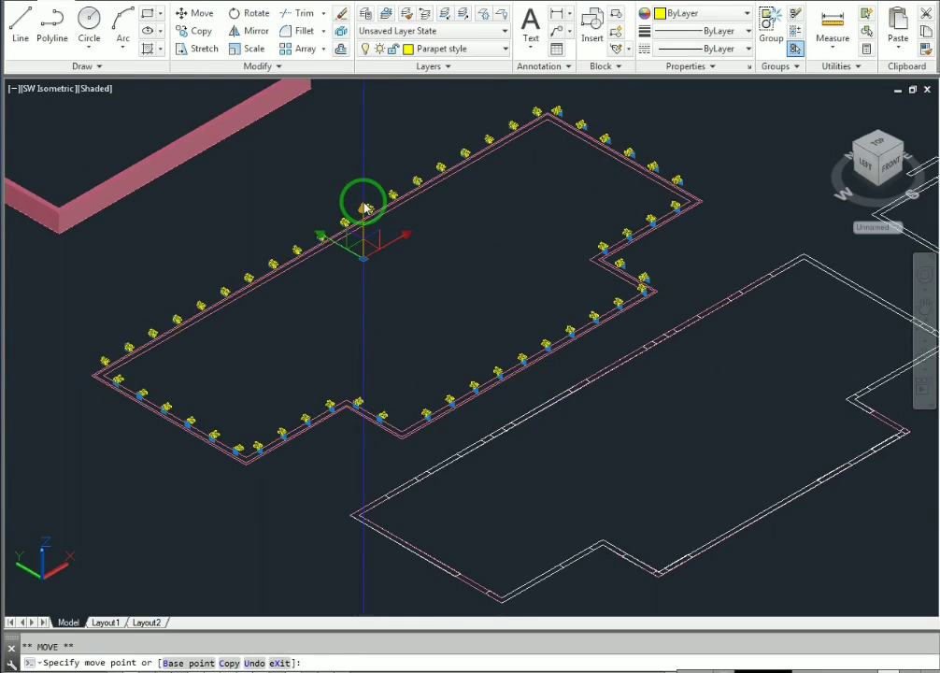
pyautogui.scroll(10, 247, 452)
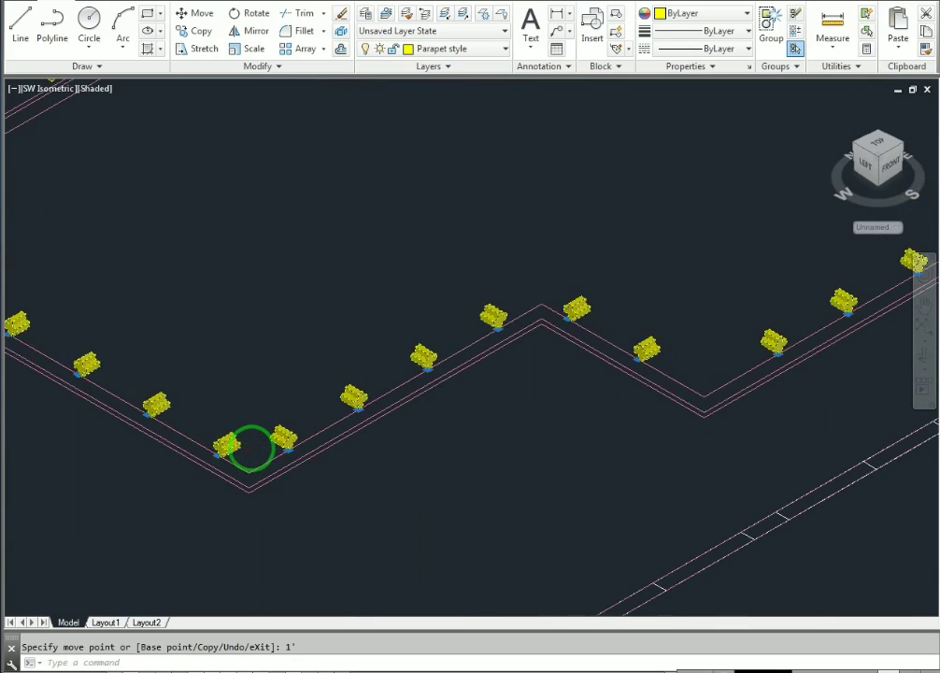
pyautogui.press('Escape')
# Change the viewport's visual style from Shaded to Wireframe
pyautogui.moveTo(245, 401); pyautogui.dragTo(387, 418, button='middle')
pyautogui.scroll(-5, 340, 417)
pyautogui.moveTo(261, 377); pyautogui.dragTo(358, 426, button='middle')
pyautogui.moveTo(245, 381); pyautogui.dragTo(115, 119)
pyautogui.click(95, 88)
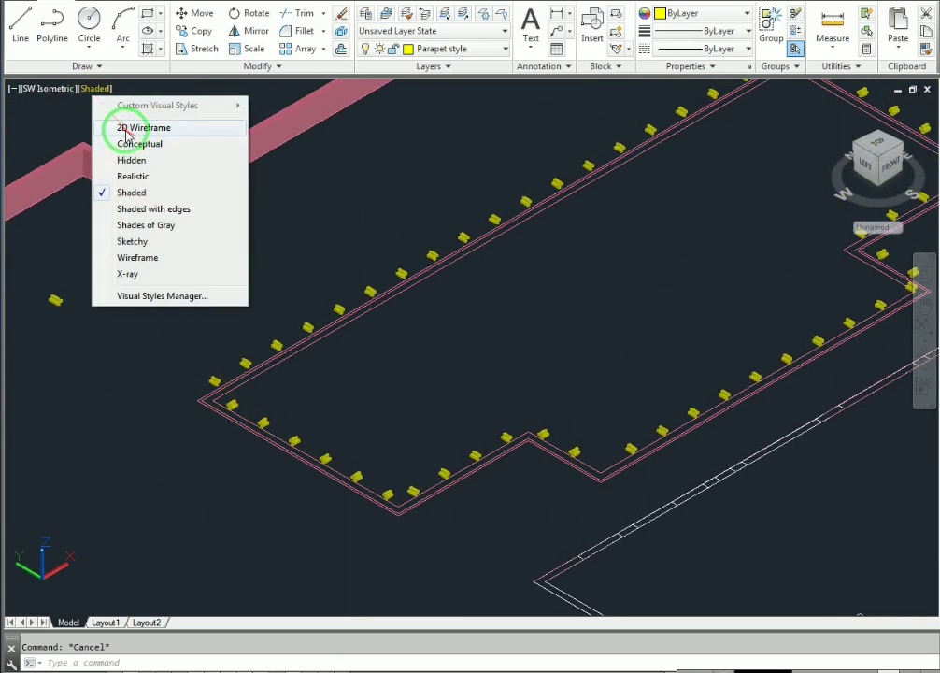
pyautogui.click(149, 261)
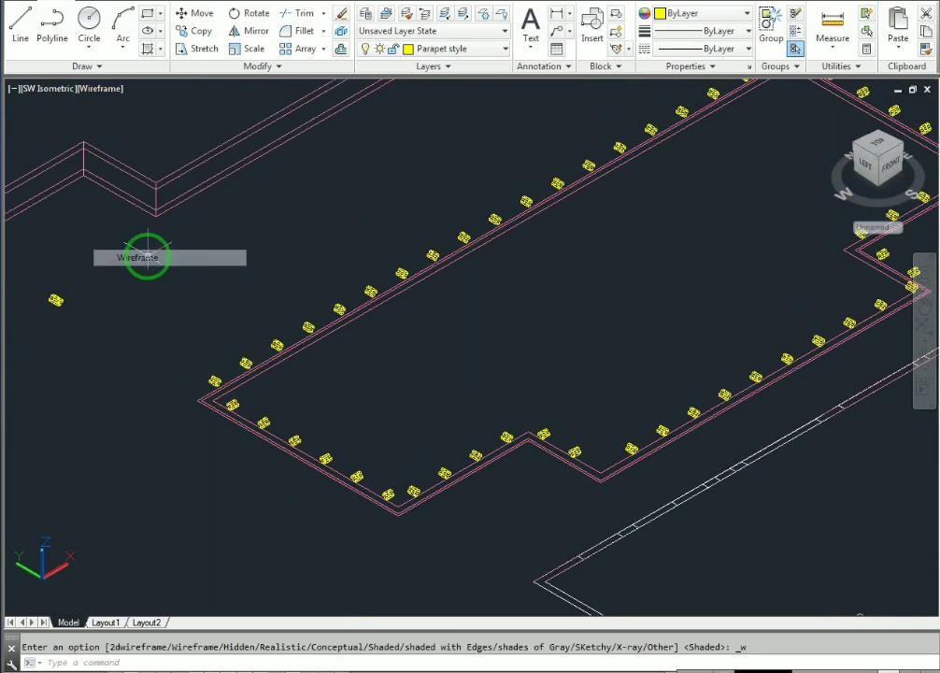
# Erase the stray cross group lying between the 3D parapet wall and the parapet outline
pyautogui.moveTo(120, 283); pyautogui.dragTo(322, 299)
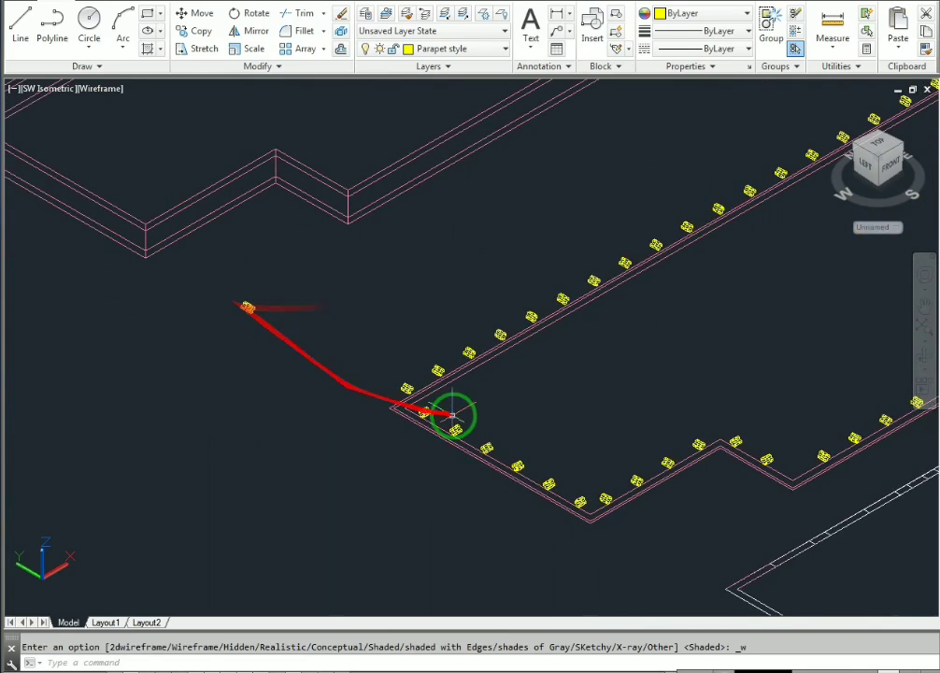
pyautogui.moveTo(298, 352); pyautogui.dragTo(302, 390, button='middle')
pyautogui.click(267, 333)
pyautogui.click(227, 385)
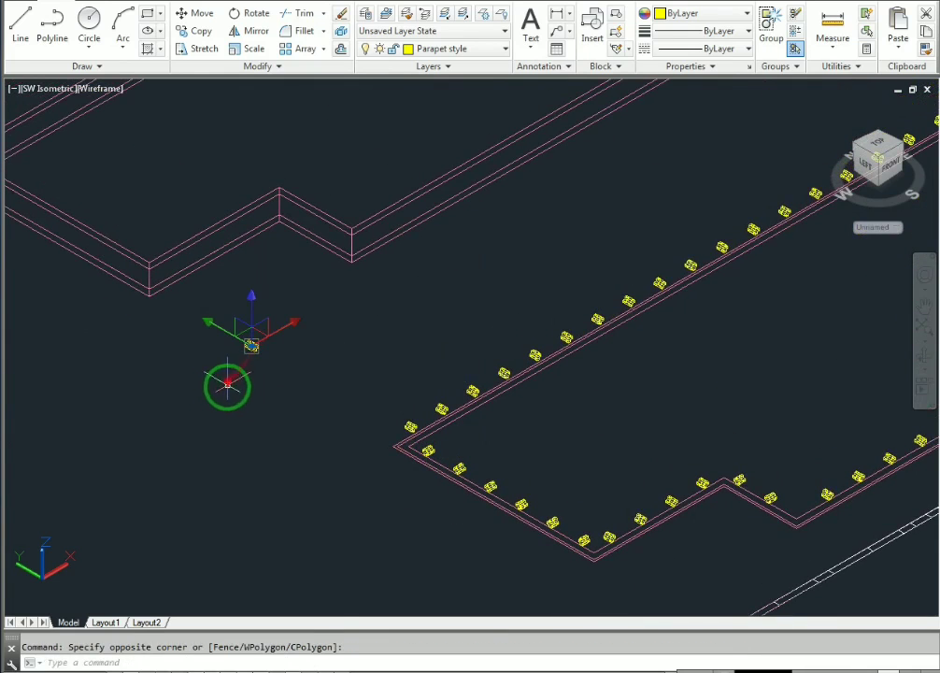
pyautogui.moveTo(226, 363); pyautogui.dragTo(270, 403, button='middle')
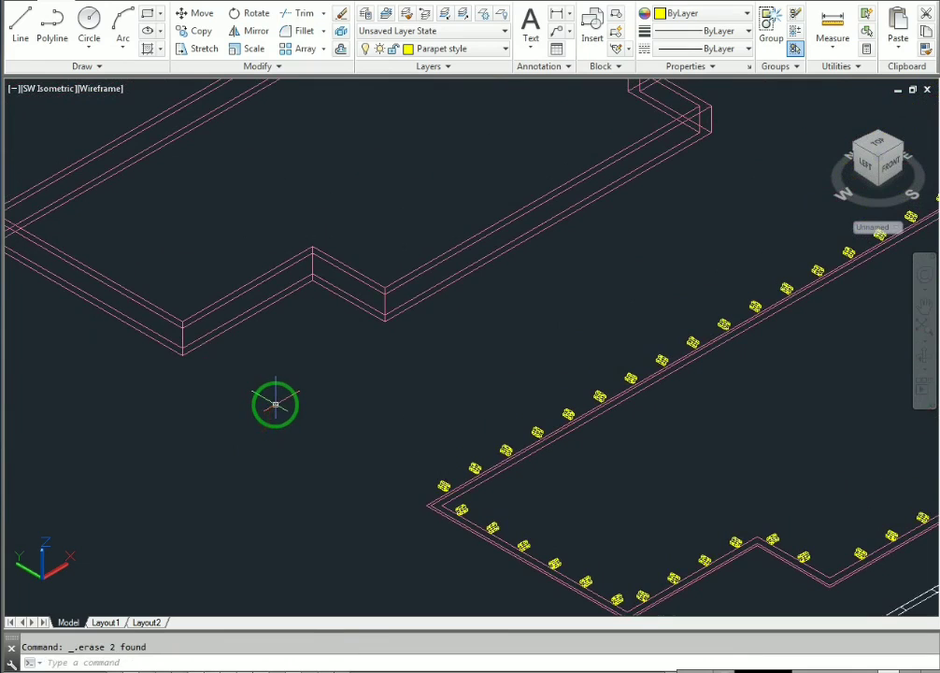
# Quick-select the remaining cross blocks by filtering the entire drawing for the layer Parapet style
pyautogui.moveTo(333, 431); pyautogui.dragTo(277, 362, button='middle')
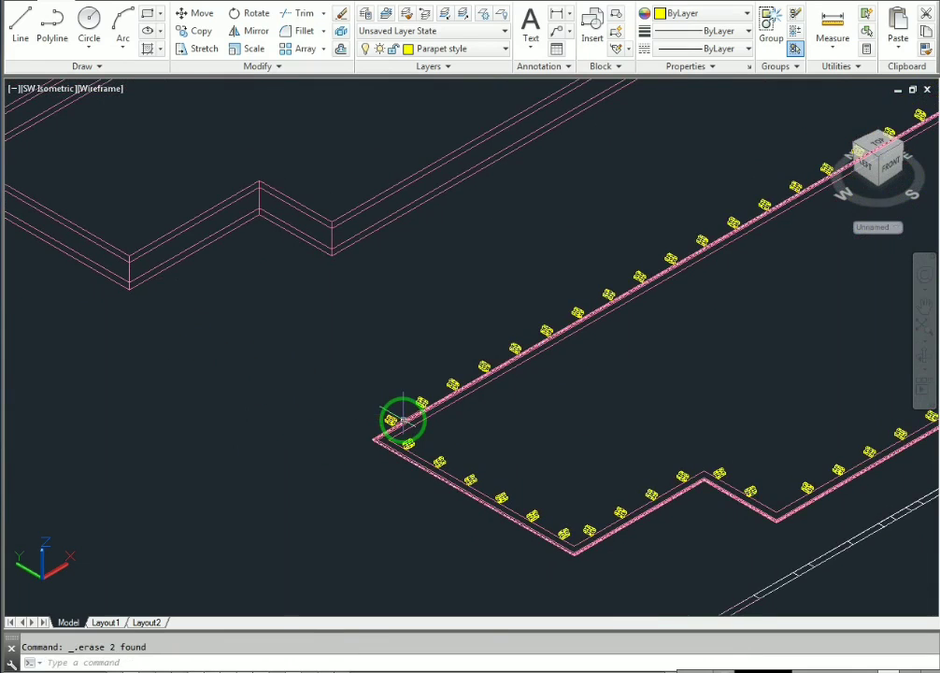
pyautogui.write('qse')
pyautogui.press('Return')
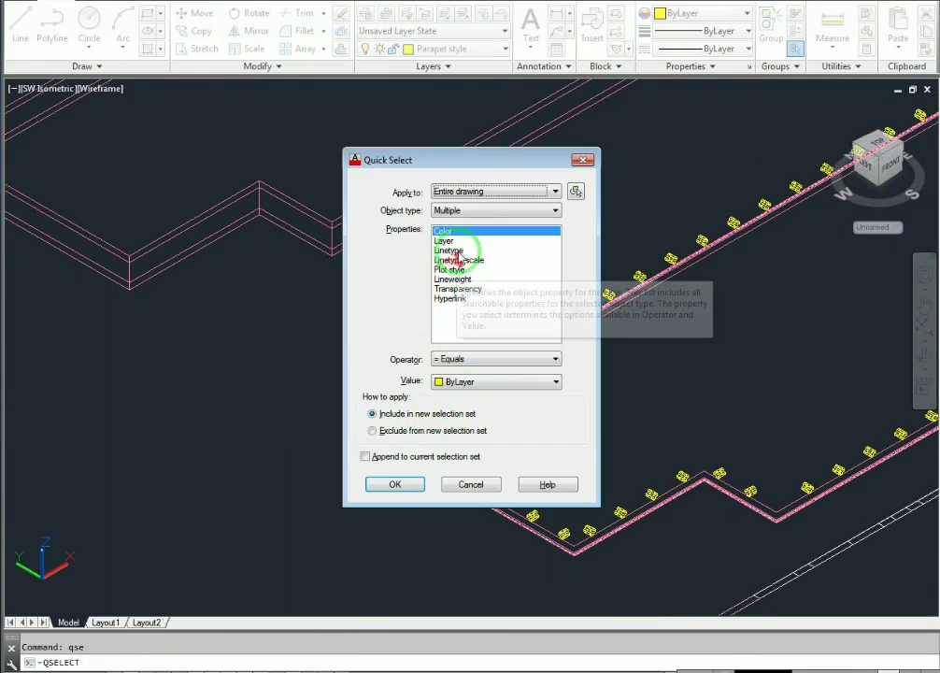
pyautogui.click(446, 241)
pyautogui.click(472, 446)
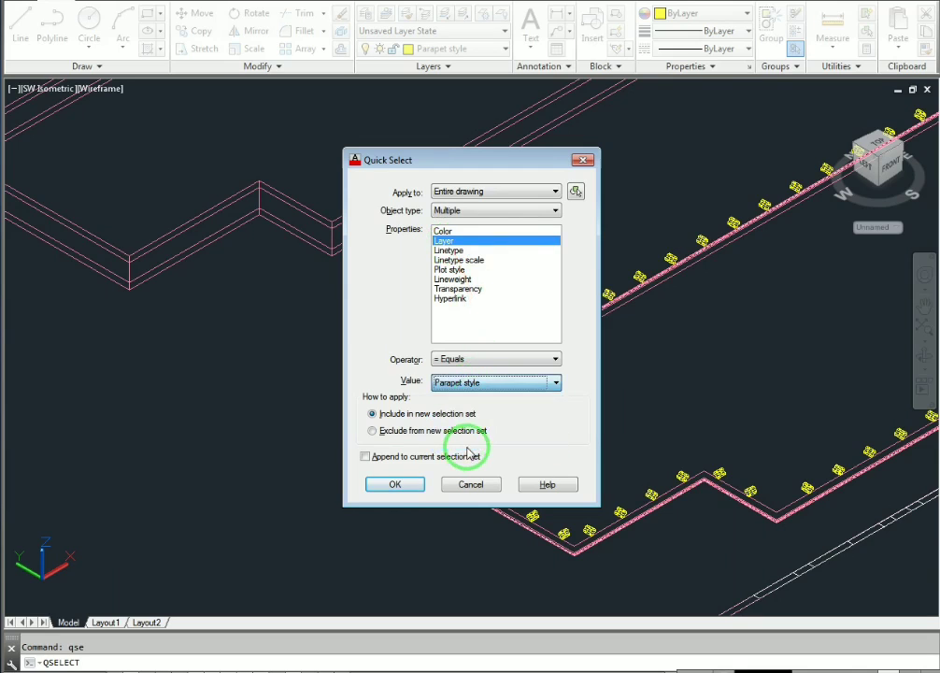
pyautogui.click(403, 484)
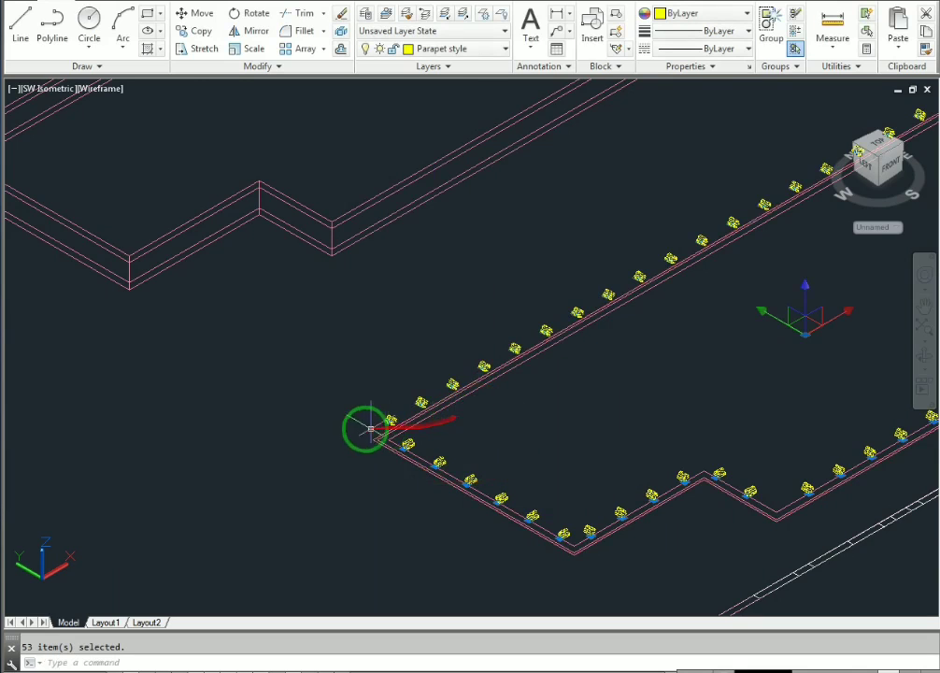
# Copy the selected crosses from the middle outline's far west corner to the matching bottom outer corner of the 3D parapet wall
pyautogui.scroll(7, 371, 428)
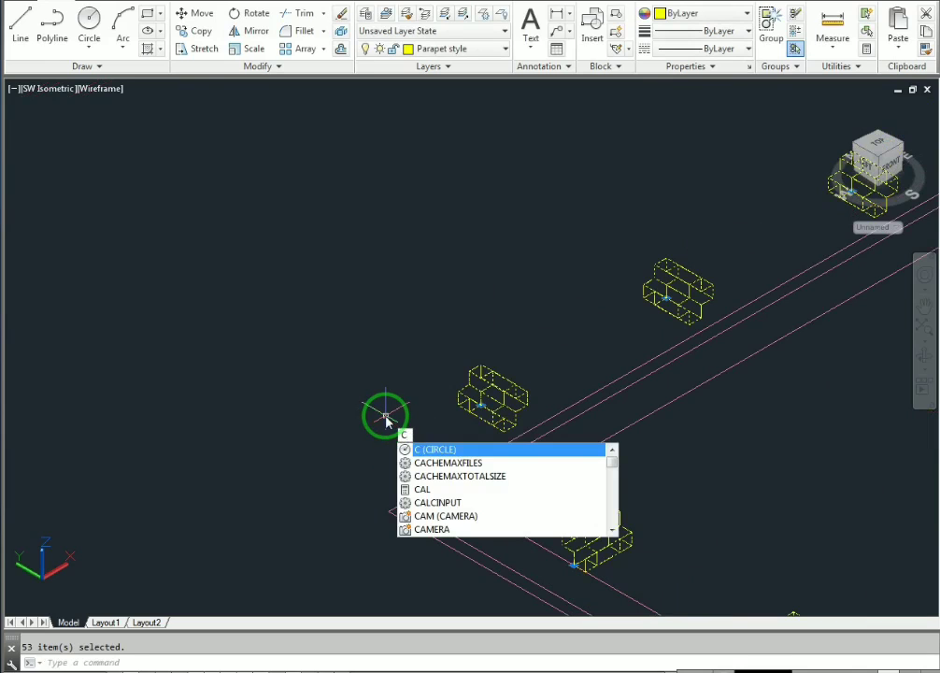
pyautogui.write('o')
pyautogui.press('Return')
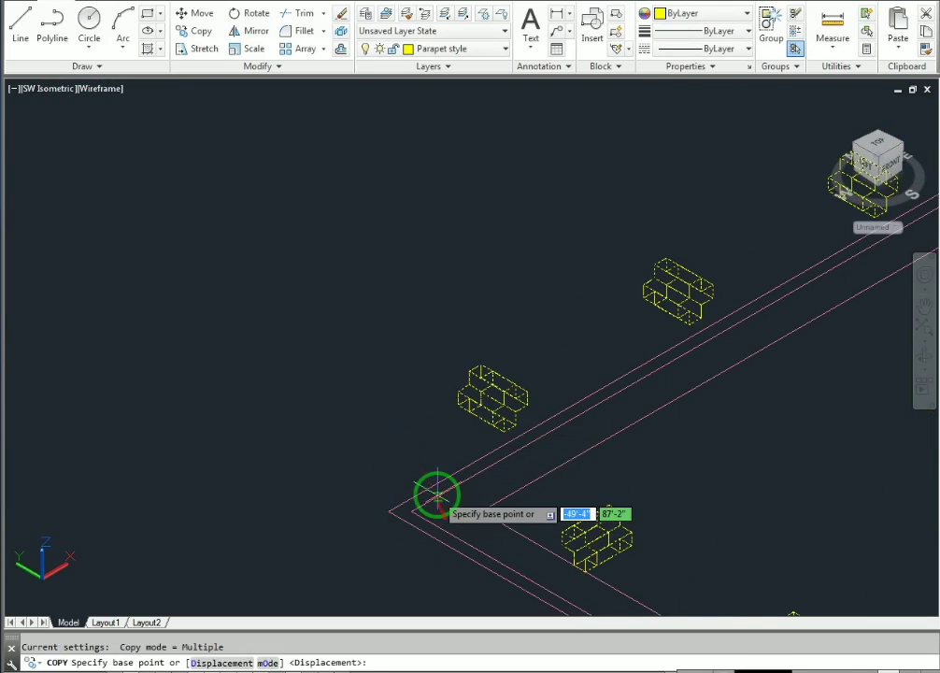
pyautogui.scroll(3, 434, 501)
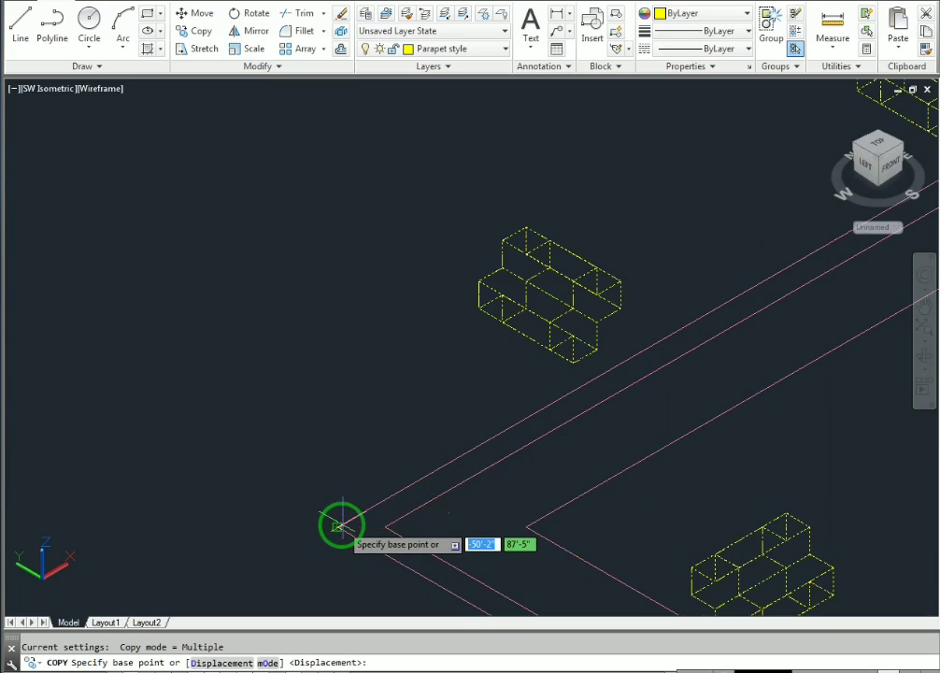
pyautogui.click(386, 526)
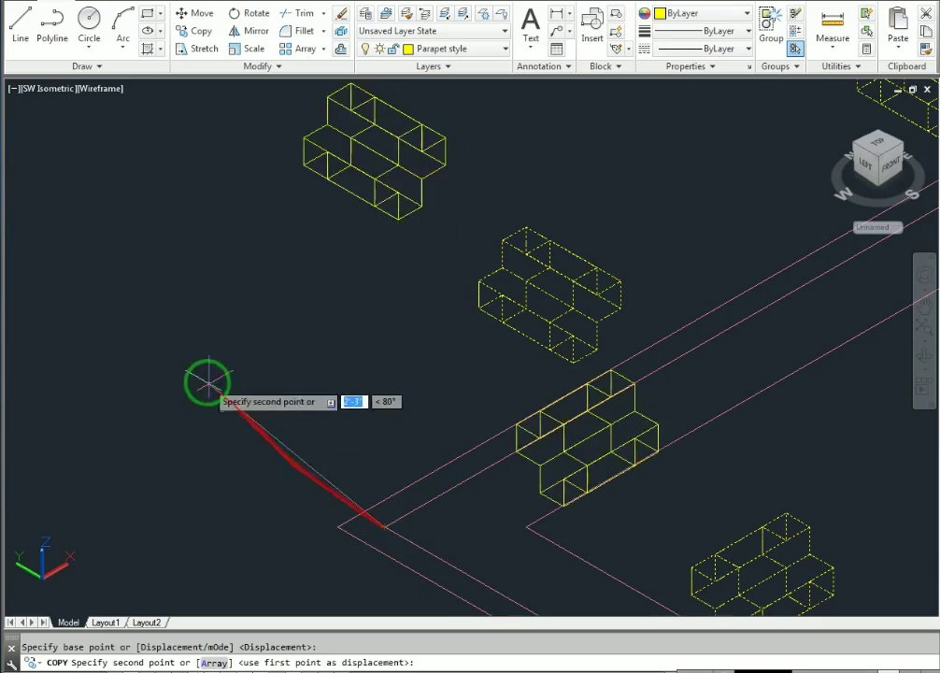
pyautogui.scroll(-7, 207, 381)
pyautogui.moveTo(101, 357); pyautogui.dragTo(292, 426, button='middle')
pyautogui.moveTo(166, 333); pyautogui.dragTo(226, 388, button='middle')
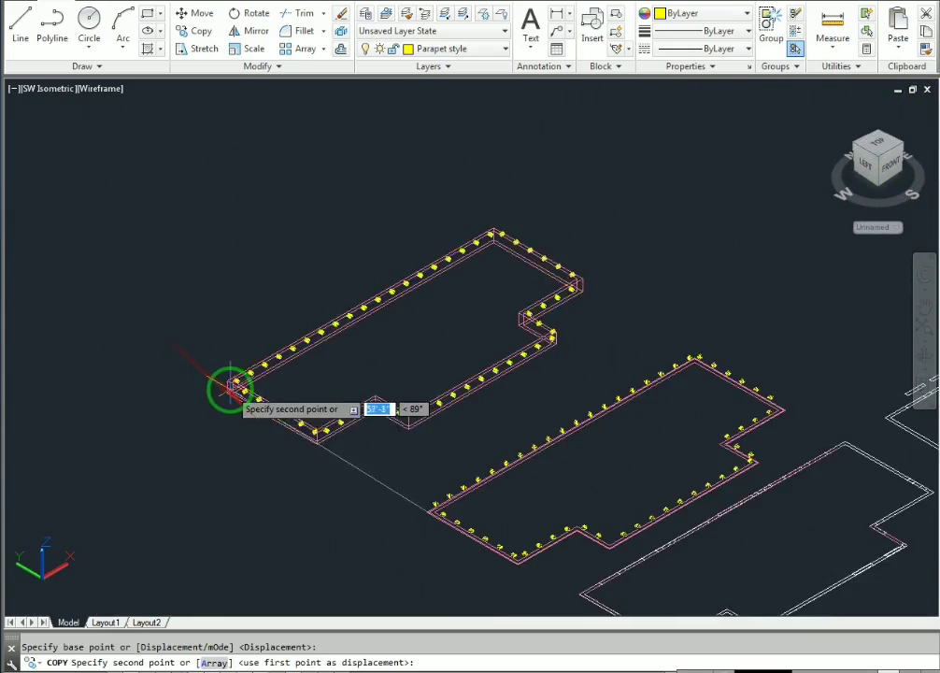
pyautogui.scroll(10, 238, 397)
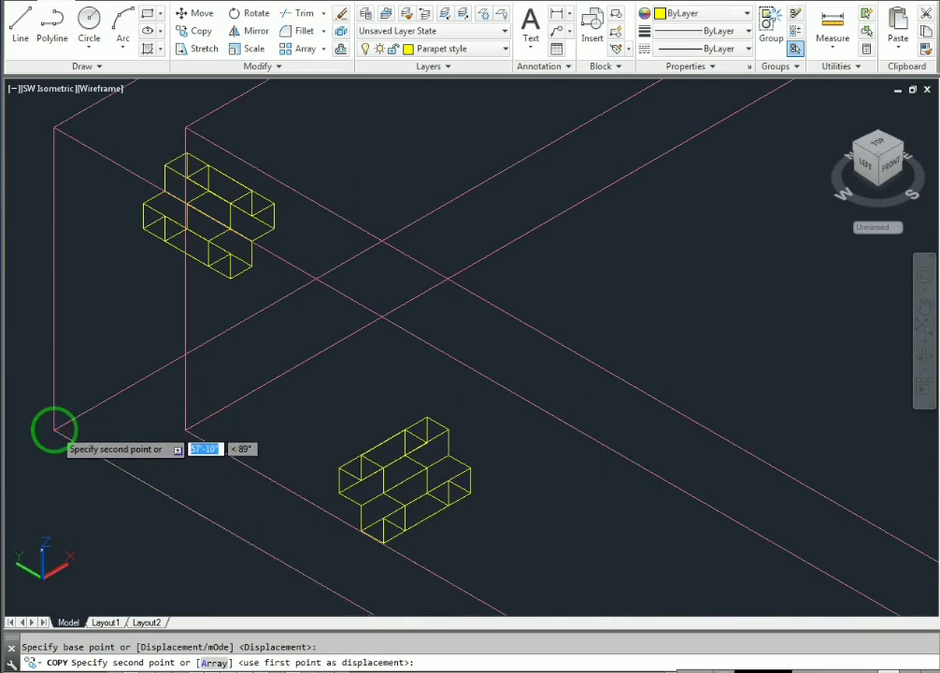
pyautogui.click(54, 430)
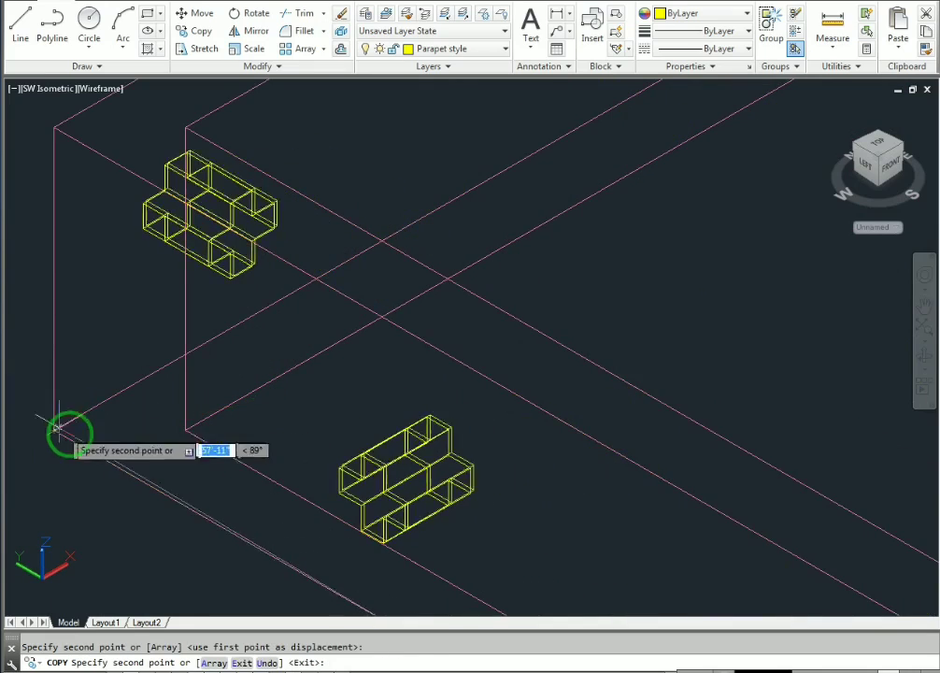
pyautogui.press('Escape')
# Set the visual style back to Shaded with the decorated parapet wall in view
pyautogui.scroll(-5, 382, 400)
pyautogui.scroll(-6, 400, 390)
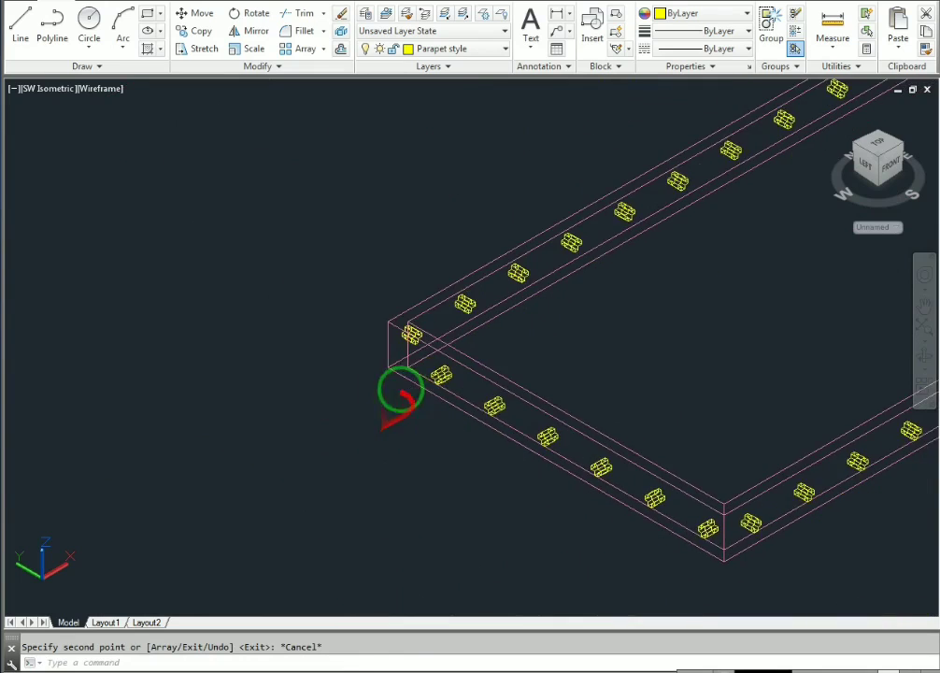
pyautogui.moveTo(520, 360); pyautogui.dragTo(289, 386, button='middle')
pyautogui.scroll(-2, 291, 383)
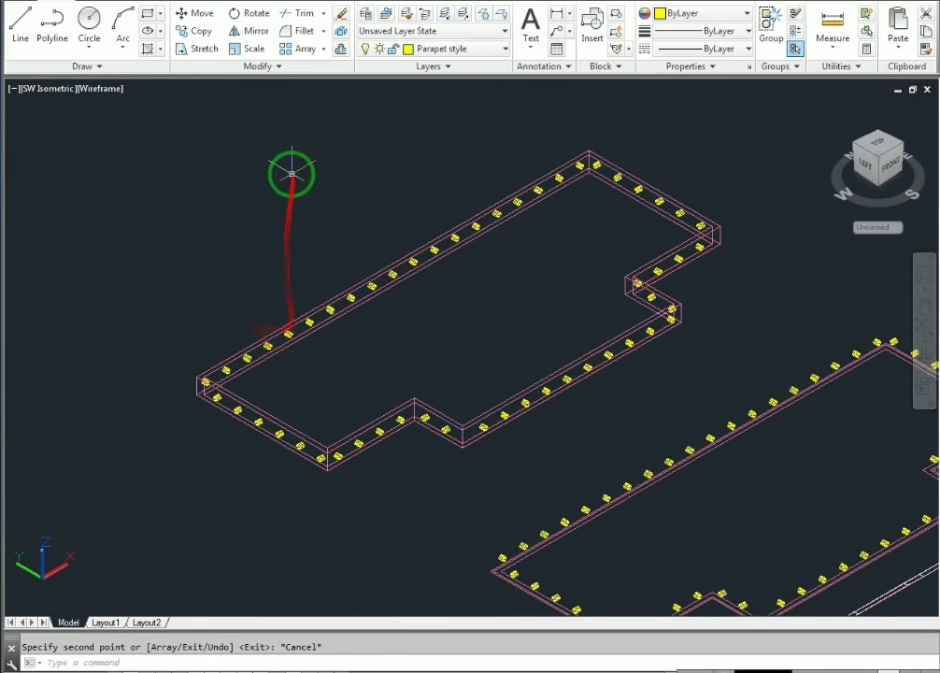
pyautogui.click(103, 89)
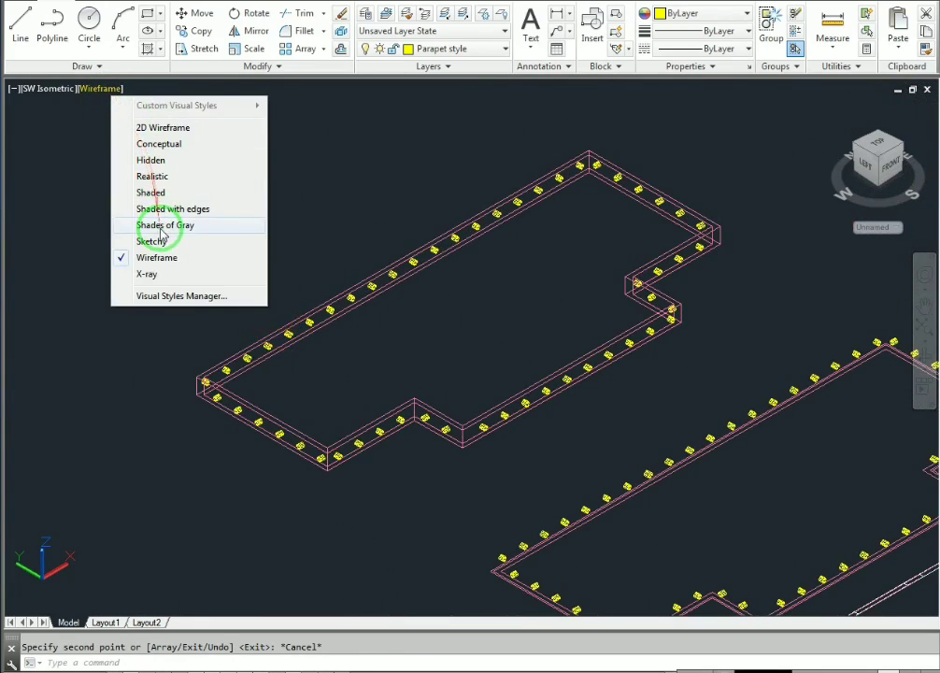
pyautogui.click(155, 193)
# Examine how the cross blocks sit along the faces and corners of the shaded parapet wall
pyautogui.scroll(8, 392, 411)
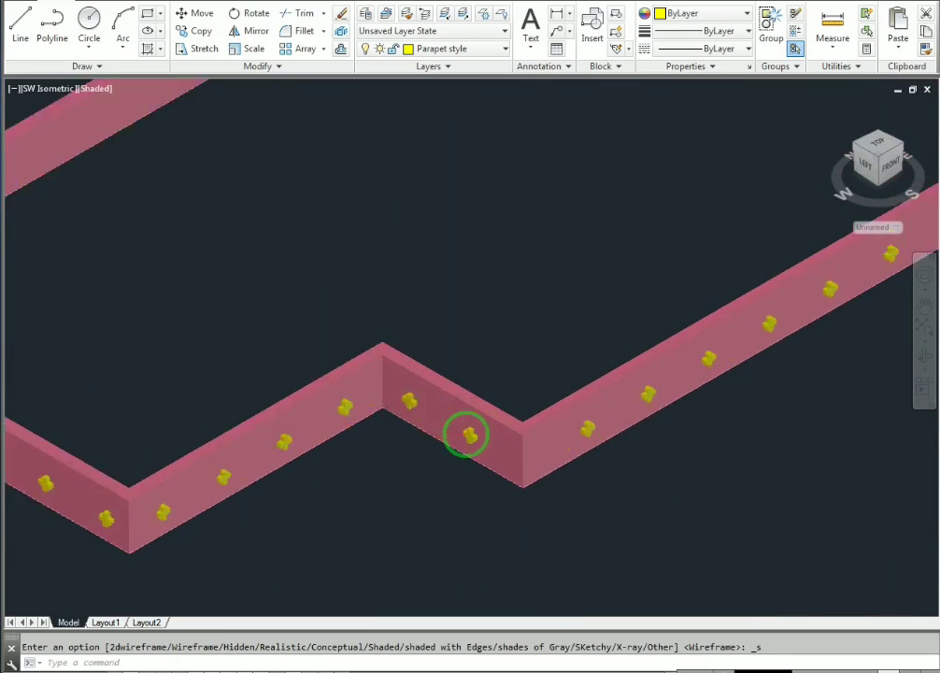
pyautogui.scroll(-10, 472, 436)
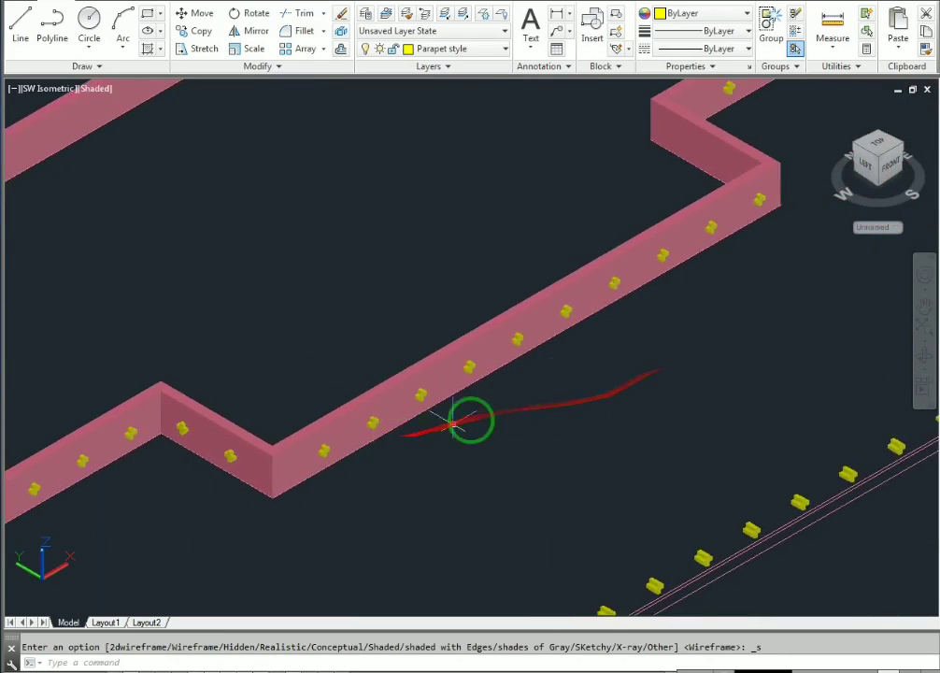
pyautogui.moveTo(622, 323); pyautogui.dragTo(505, 427, button='middle')
pyautogui.scroll(2, 472, 251)
pyautogui.moveTo(395, 276); pyautogui.dragTo(658, 193, button='middle')
pyautogui.moveTo(294, 440); pyautogui.dragTo(526, 287, button='middle')
pyautogui.scroll(-6, 379, 404)
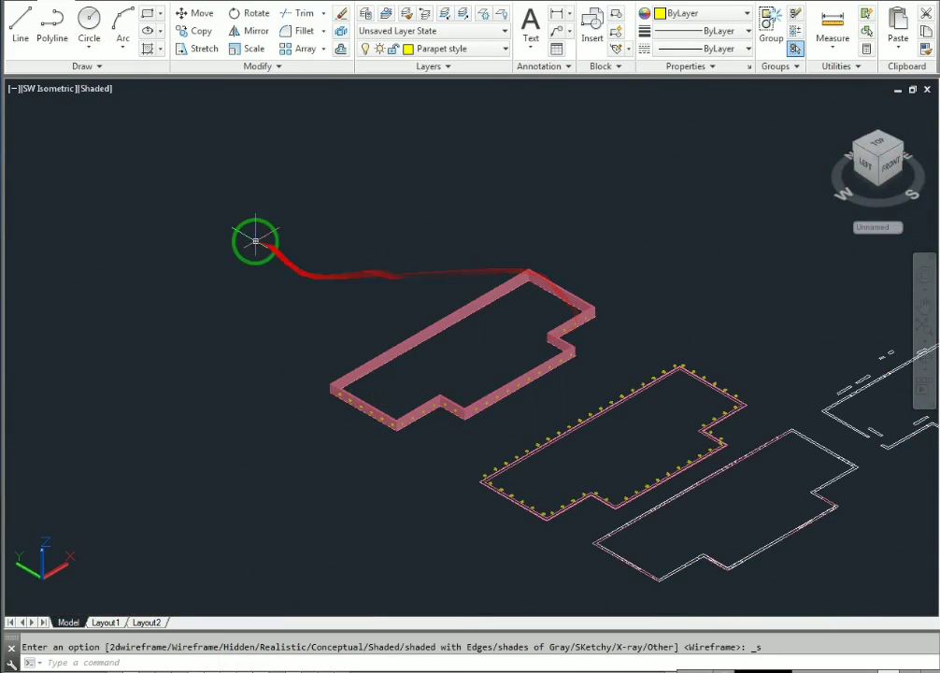
pyautogui.click(255, 241)
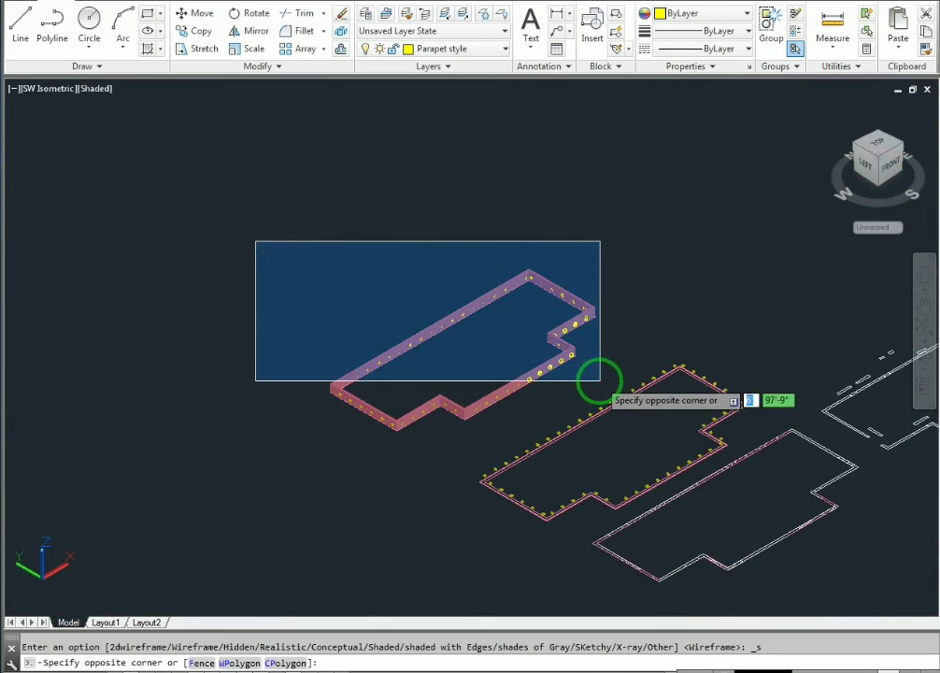
pyautogui.click(599, 380)
pyautogui.scroll(5, 451, 407)
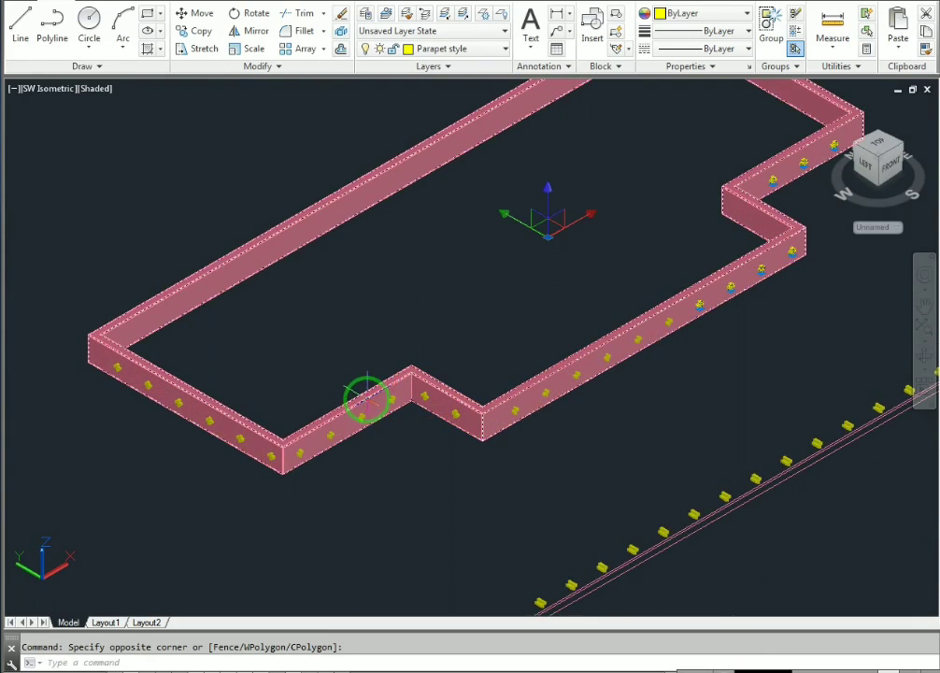
pyautogui.click(367, 398)
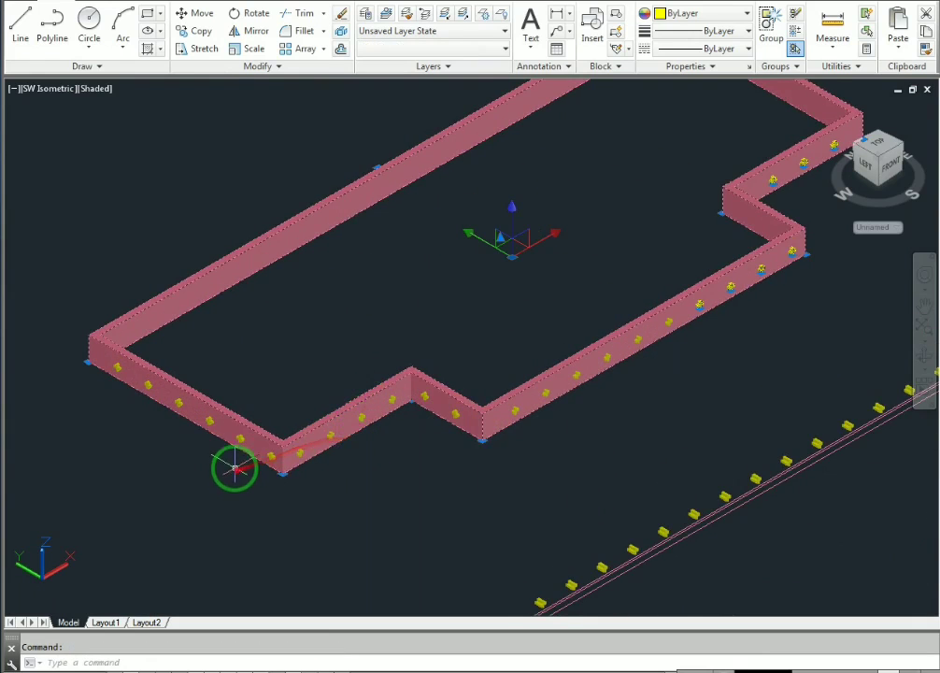
pyautogui.scroll(-4, 234, 467)
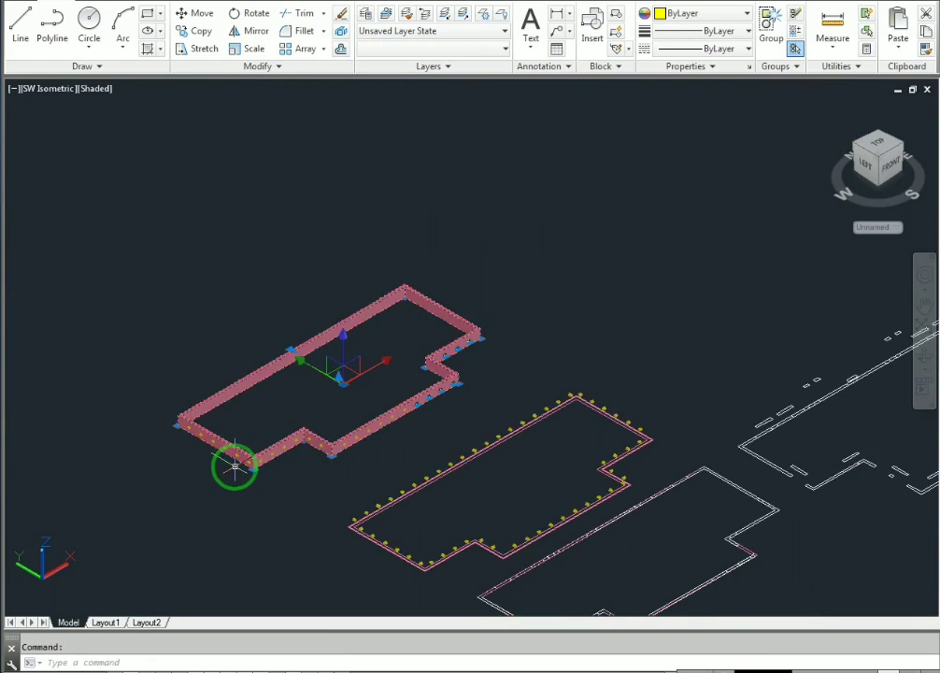
# Switch the visual style to Wireframe so the cross blocks inside the parapet wall can be picked
pyautogui.click(97, 88)
pyautogui.click(160, 258)
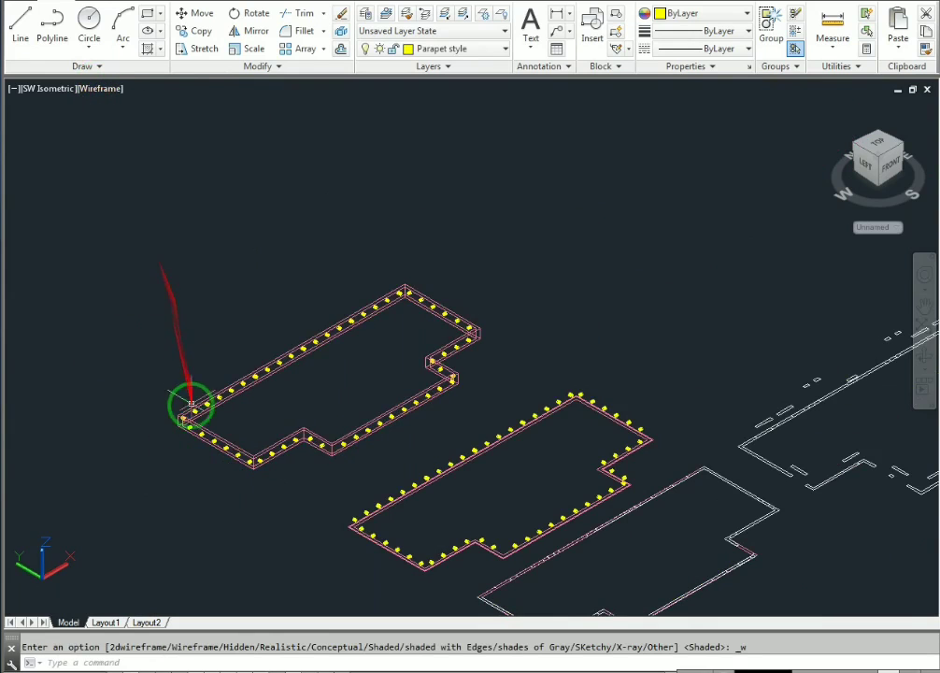
pyautogui.scroll(5, 192, 443)
pyautogui.click(371, 342)
pyautogui.click(163, 280)
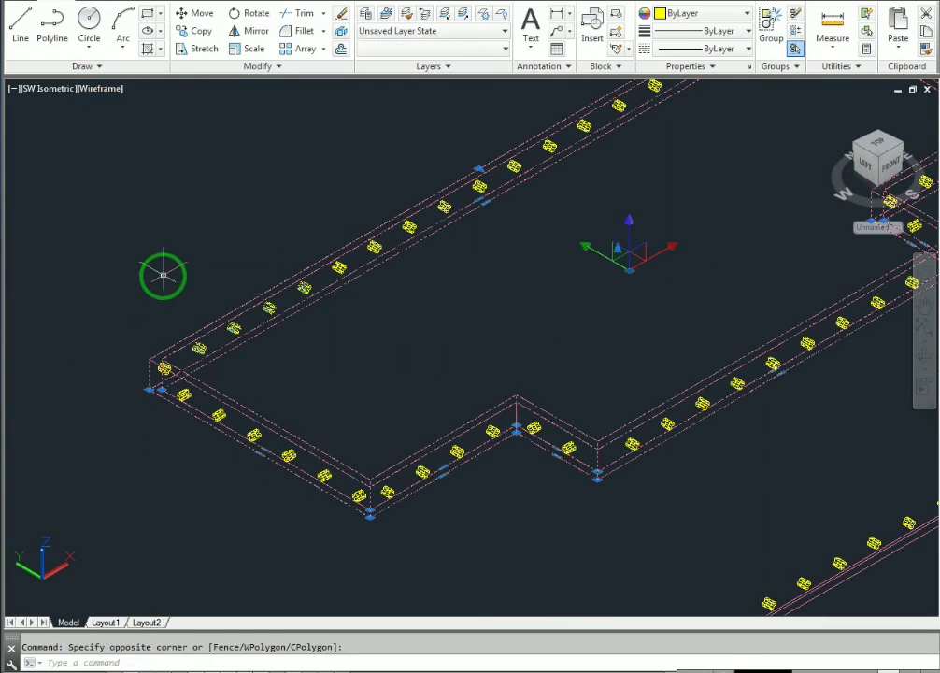
pyautogui.scroll(-3, 242, 392)
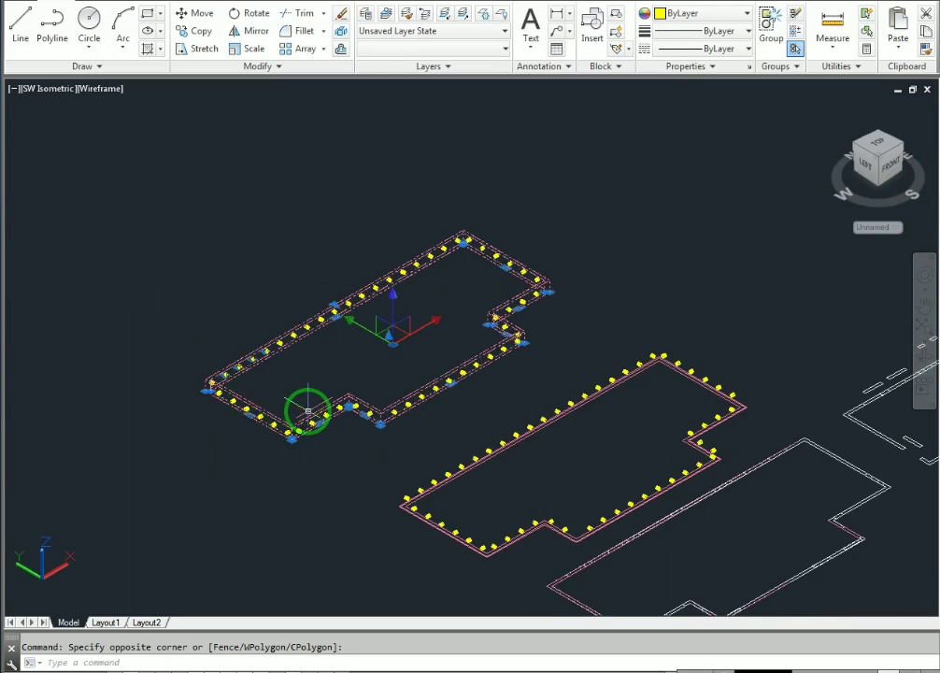
pyautogui.write('m')
pyautogui.press('Return')
pyautogui.scroll(5, 300, 466)
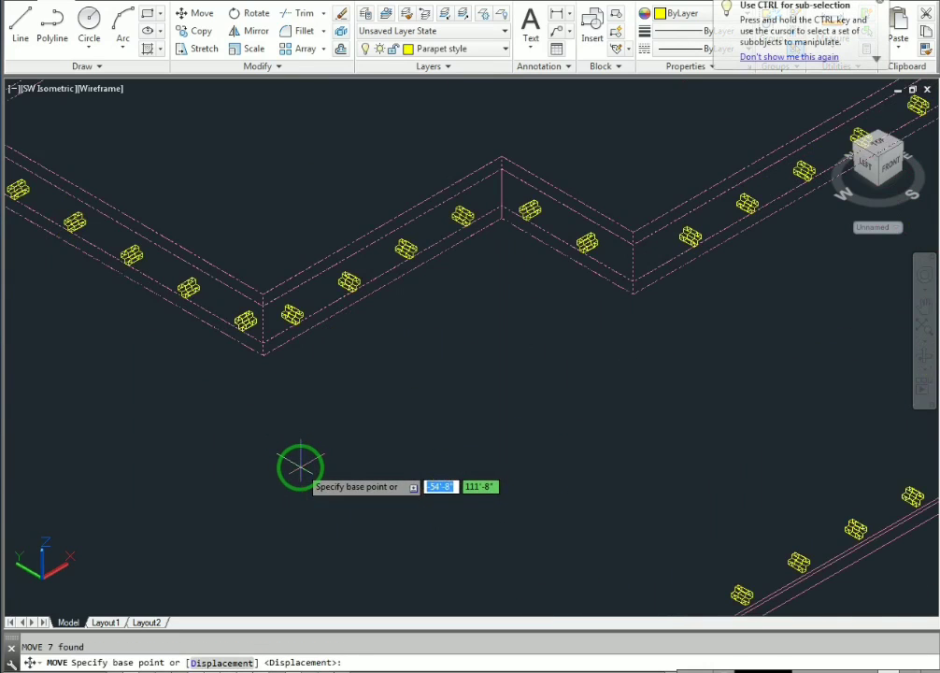
pyautogui.click(262, 355)
pyautogui.scroll(-4, 184, 501)
pyautogui.moveTo(173, 509); pyautogui.dragTo(348, 335, button='middle')
pyautogui.moveTo(113, 471); pyautogui.dragTo(350, 298, button='middle')
pyautogui.scroll(-1, 126, 465)
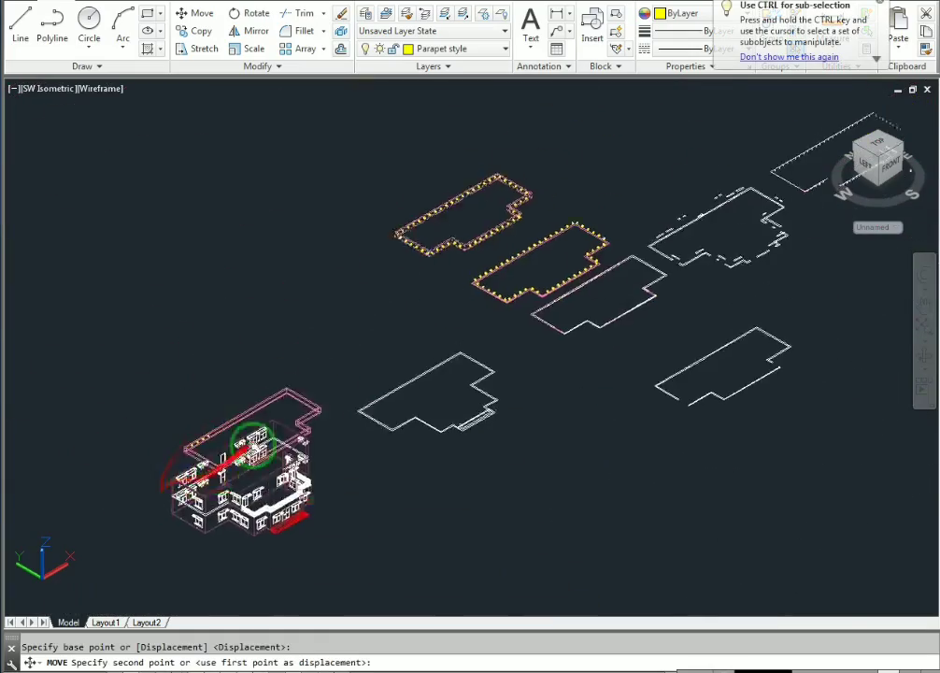
pyautogui.scroll(5, 251, 447)
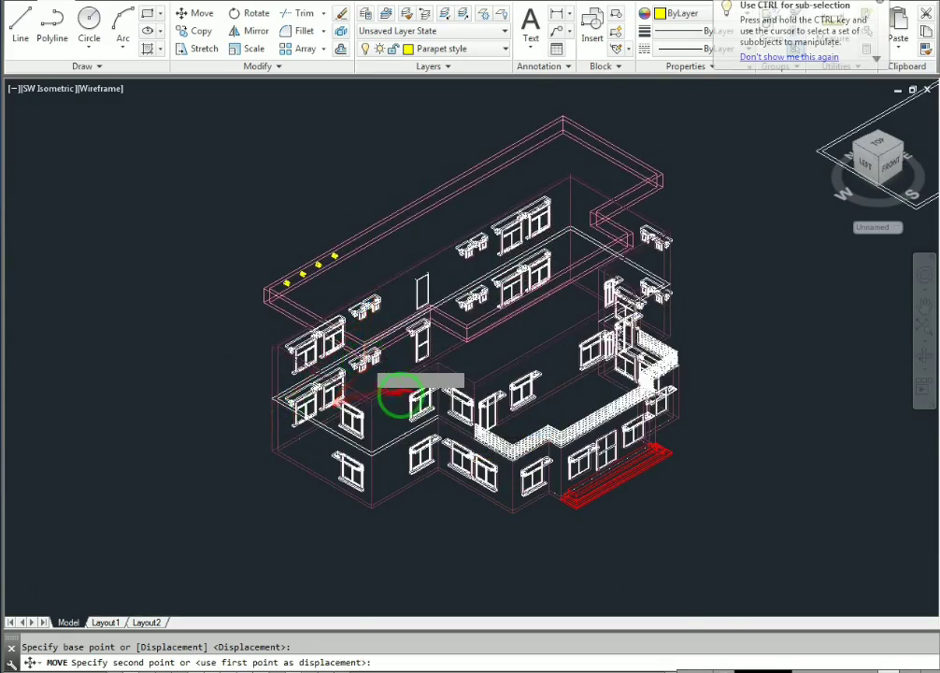
pyautogui.scroll(6, 400, 392)
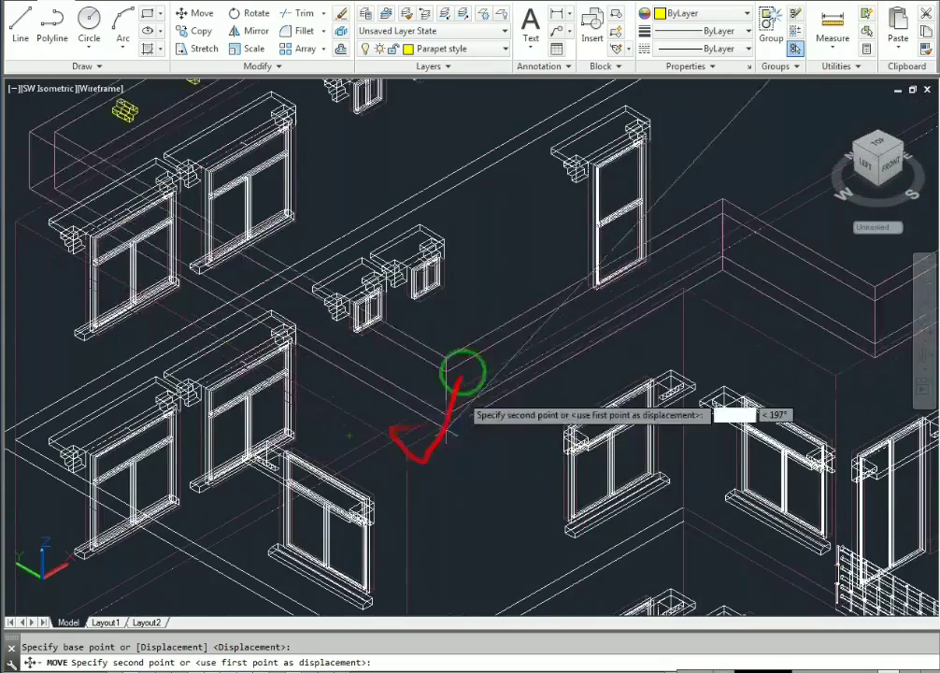
pyautogui.scroll(5, 448, 425)
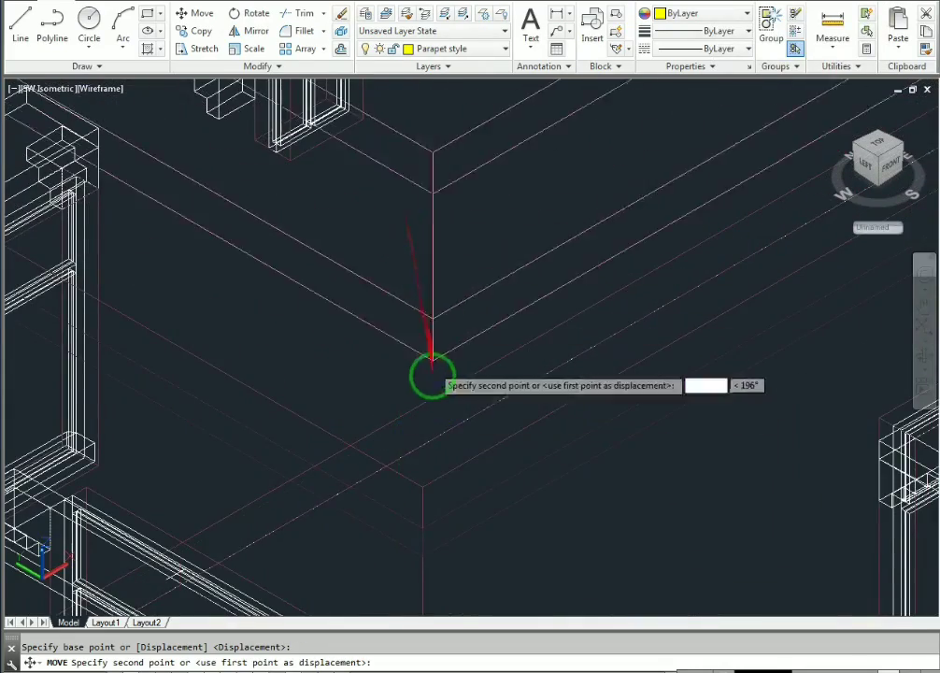
pyautogui.scroll(-8, 431, 374)
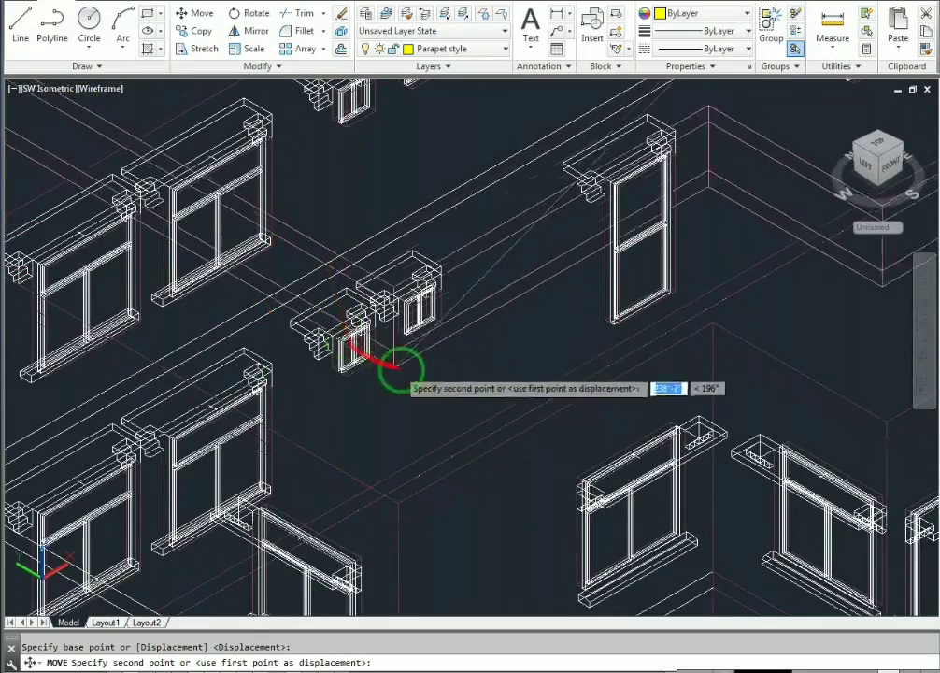
pyautogui.scroll(-5, 397, 367)
pyautogui.scroll(3, 371, 261)
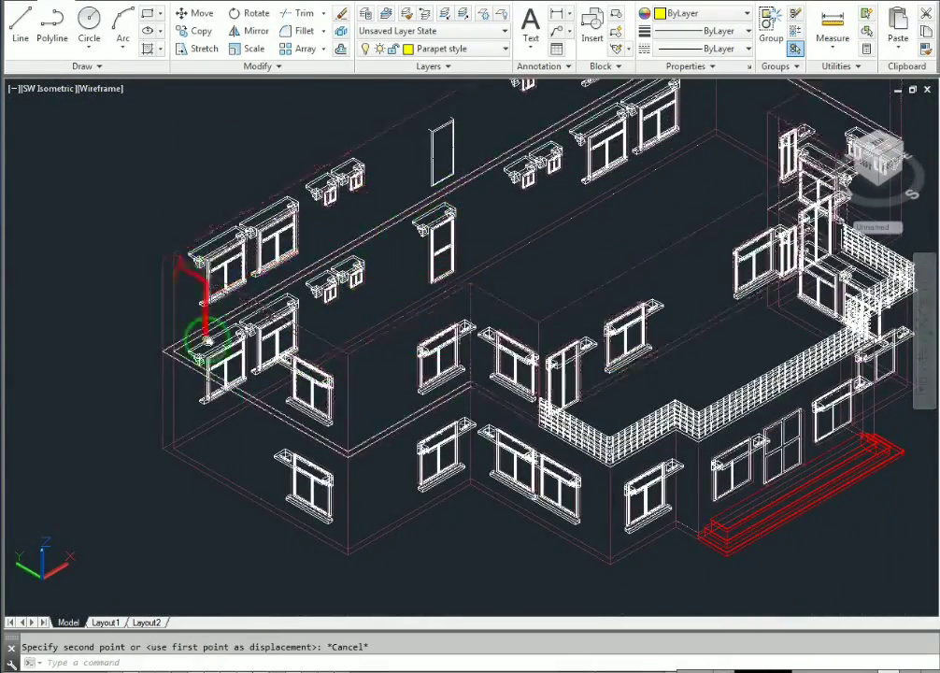
# Try to move the parapet wall and its cross blocks from the wall's bottom outer west corner to the matching corner atop the building
pyautogui.scroll(4, 196, 355)
pyautogui.scroll(-7, 273, 384)
pyautogui.scroll(-4, 360, 327)
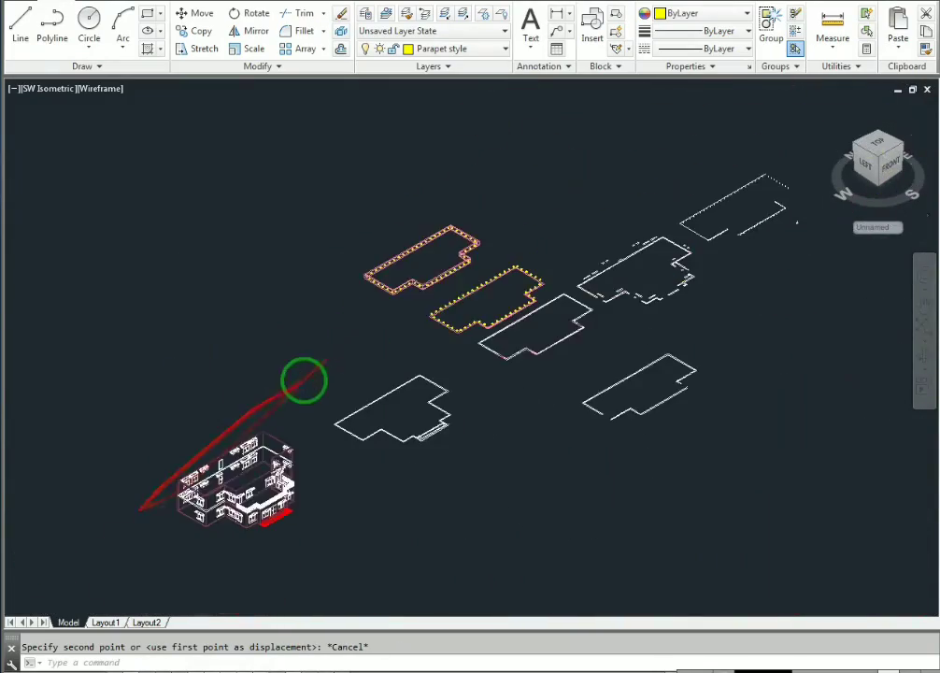
pyautogui.scroll(3, 328, 346)
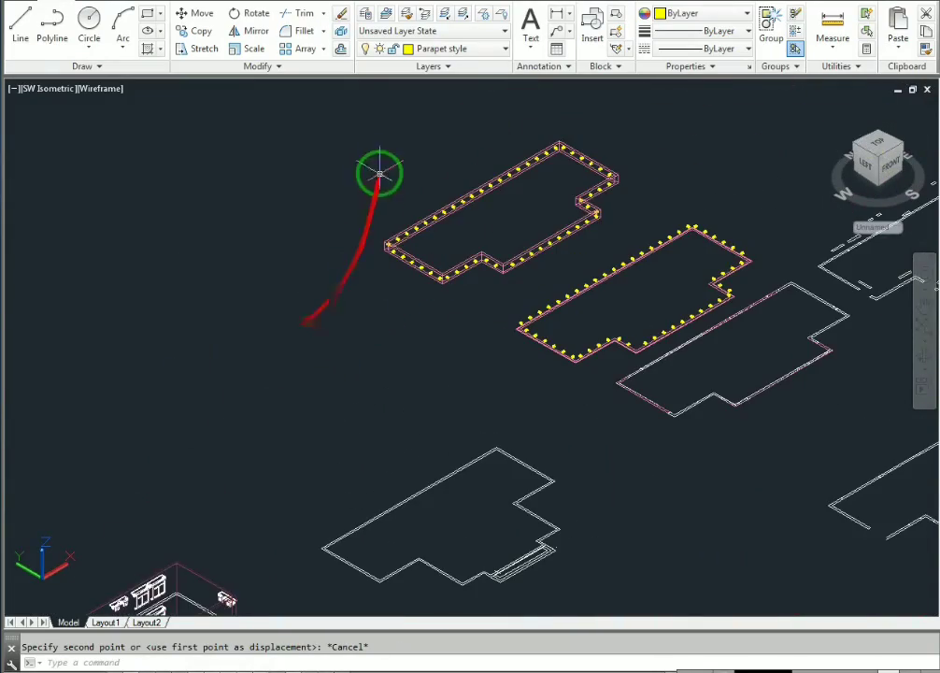
pyautogui.click(540, 169)
pyautogui.write('m')
pyautogui.press('Return')
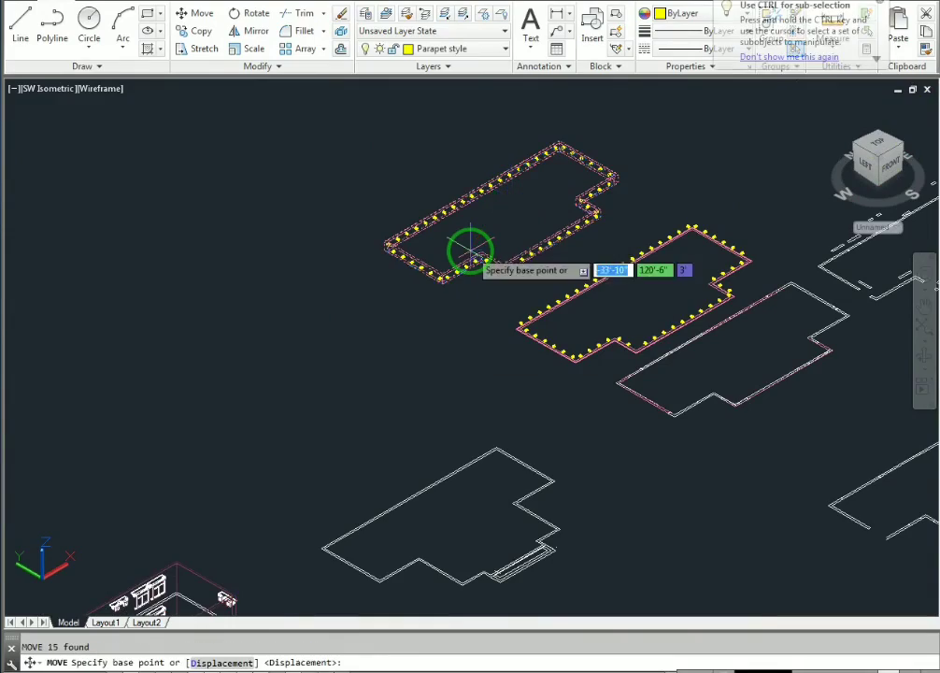
pyautogui.scroll(8, 472, 254)
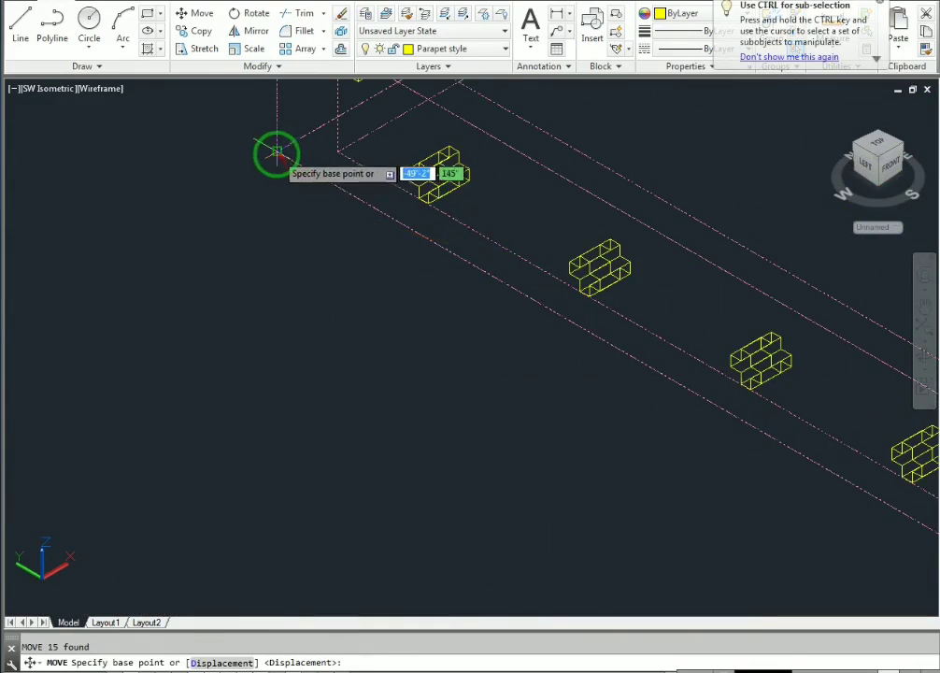
pyautogui.click(276, 150)
pyautogui.scroll(-8, 105, 392)
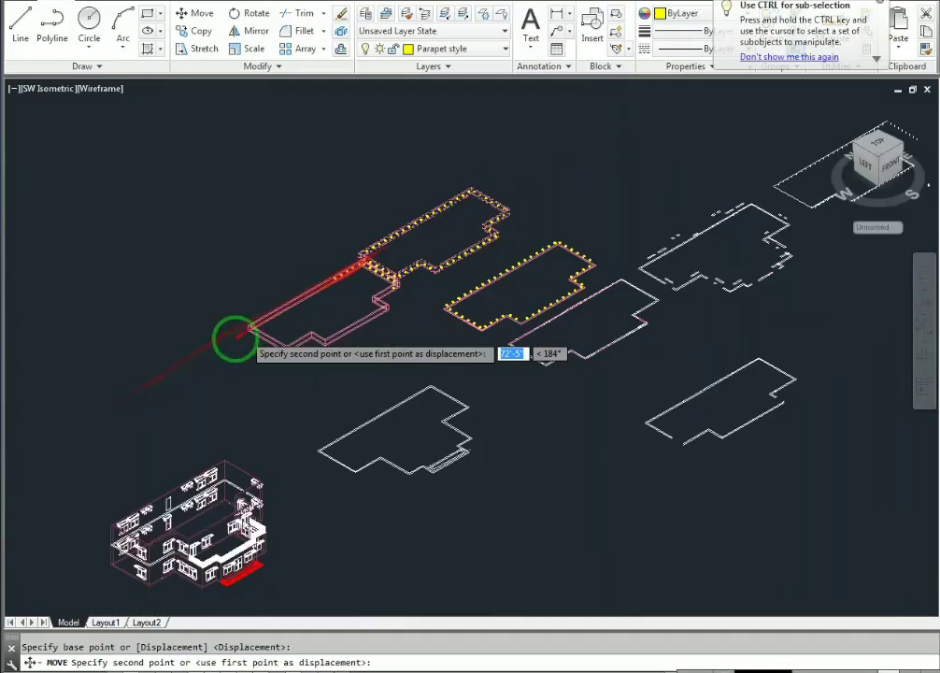
pyautogui.scroll(10, 281, 355)
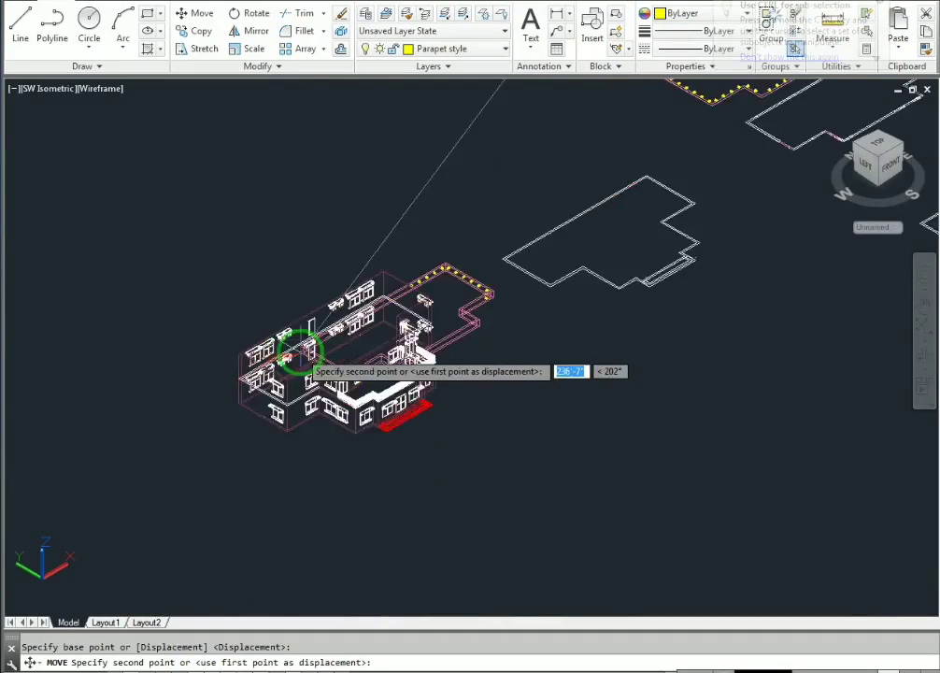
pyautogui.scroll(8, 150, 344)
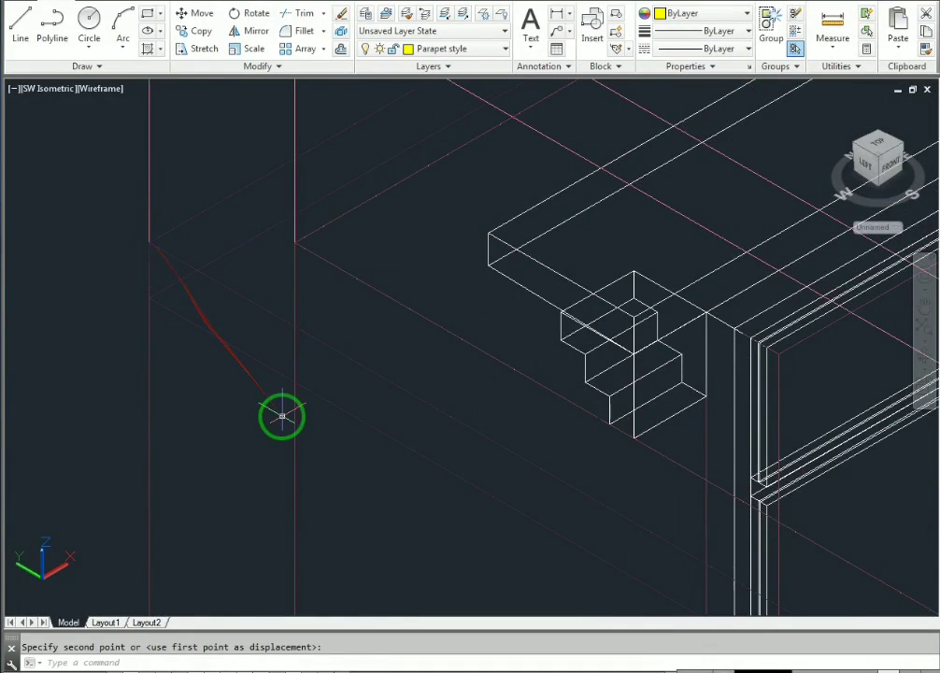
# Examine the parapet placed on the building in the Shaded and Realistic visual styles, checking its cross blocks from the front-right side
pyautogui.scroll(-15, 283, 416)
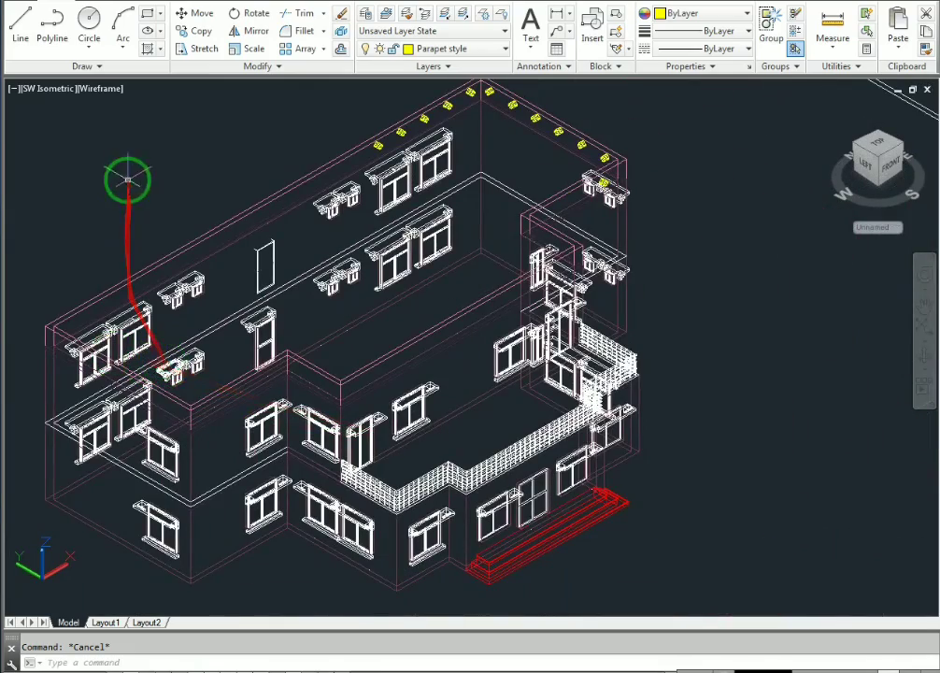
pyautogui.click(101, 89)
pyautogui.click(134, 193)
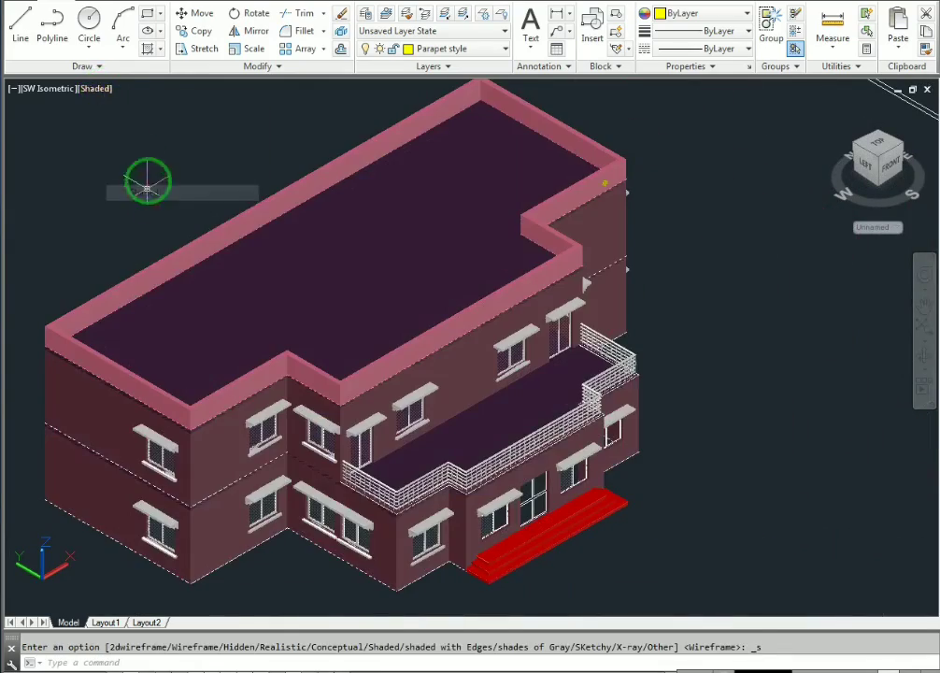
pyautogui.click(103, 88)
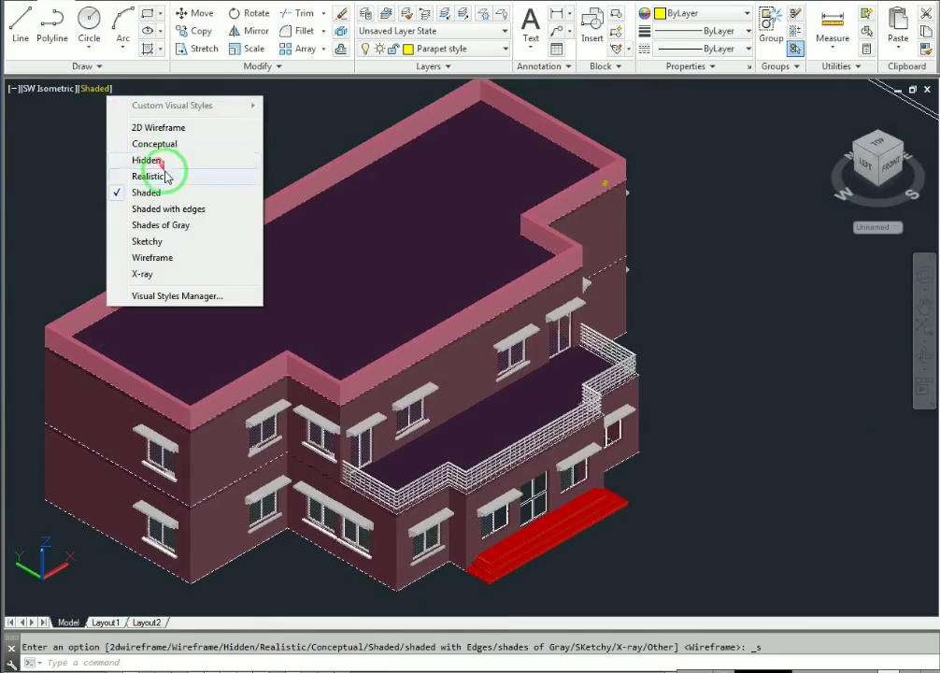
pyautogui.click(150, 176)
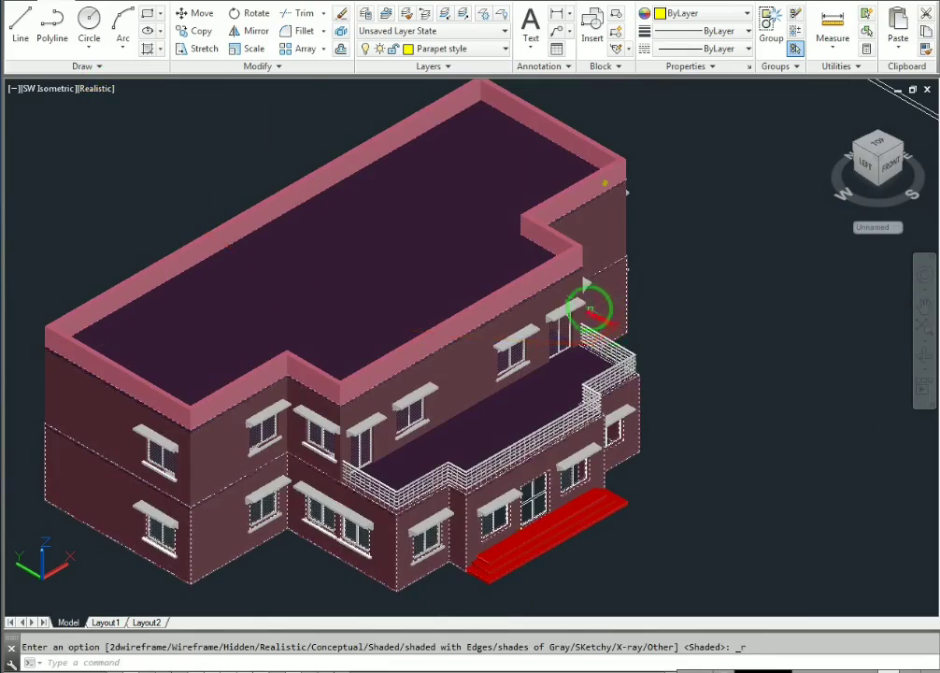
pyautogui.scroll(2, 589, 304)
pyautogui.keyDown('shift'); pyautogui.moveTo(613, 283); pyautogui.dragTo(387, 262, button='middle'); pyautogui.keyUp('shift')
pyautogui.scroll(-4, 562, 369)
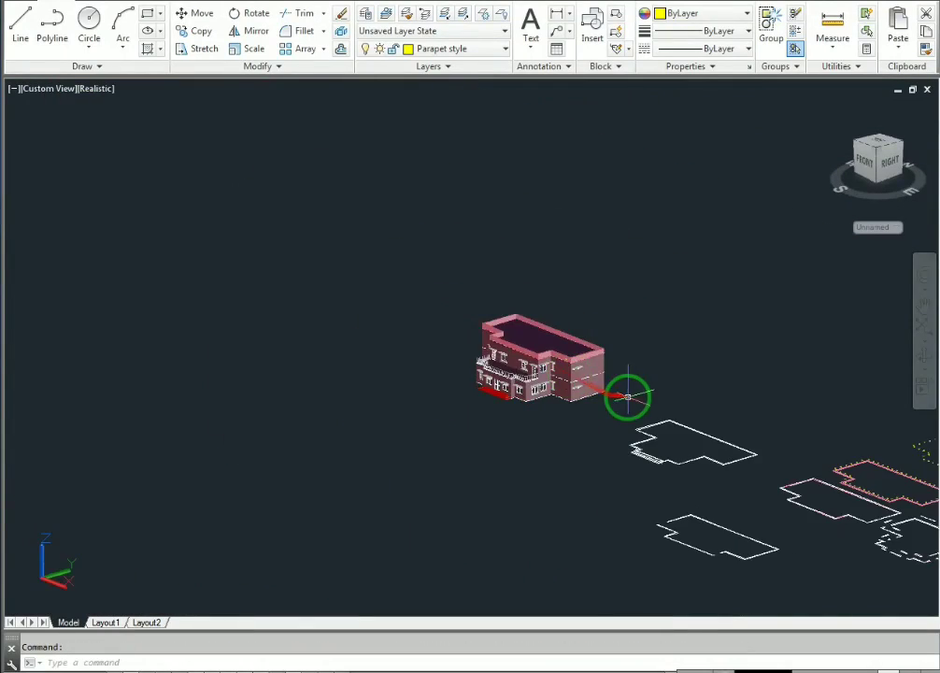
pyautogui.scroll(-1, 627, 397)
pyautogui.moveTo(724, 399); pyautogui.dragTo(431, 362, button='middle')
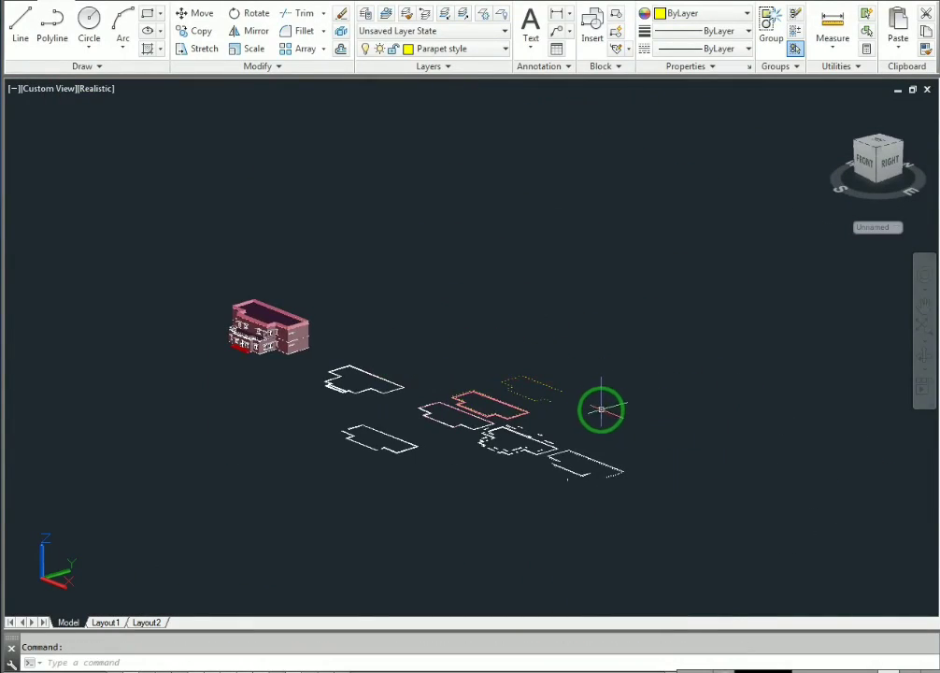
# Undo the view and visual style changes and the parapet's move onto the building
pyautogui.hotkey('ctrl', 'z')
pyautogui.hotkey('ctrl', 'z')
pyautogui.hotkey('ctrl', 'z')
pyautogui.hotkey('ctrl', 'z')
pyautogui.hotkey('ctrl', 'z')
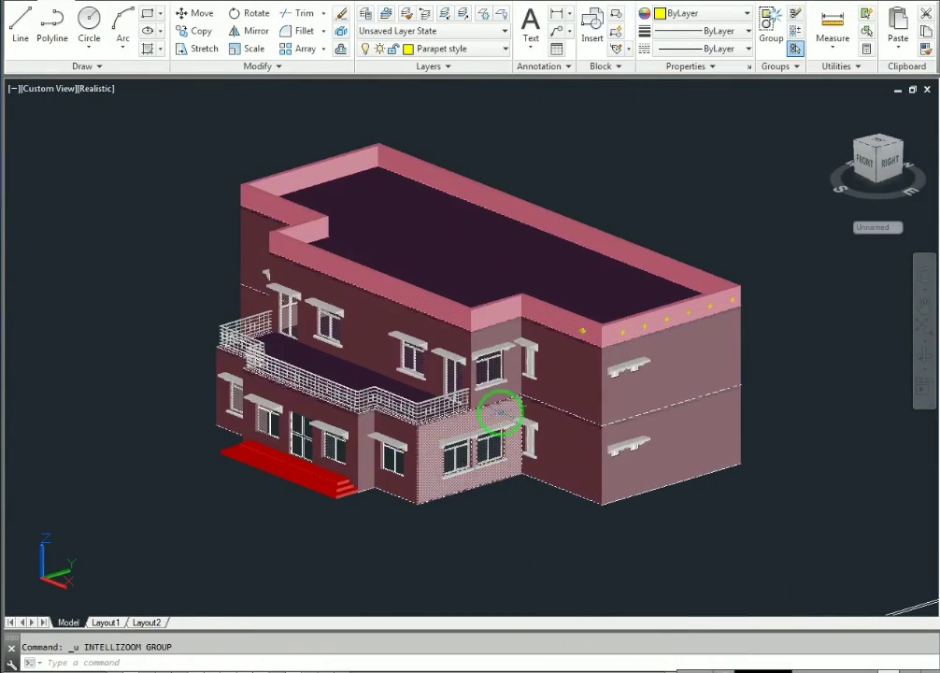
pyautogui.hotkey('ctrl', 'z')
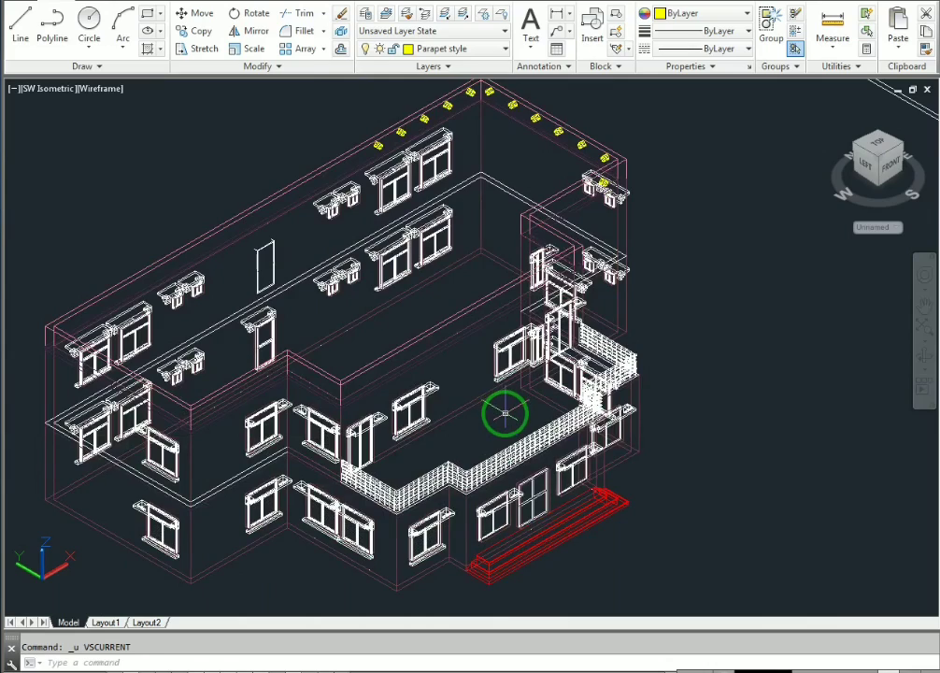
pyautogui.hotkey('ctrl', 'z')
pyautogui.hotkey('ctrl', 'z')
pyautogui.hotkey('ctrl', 'z')
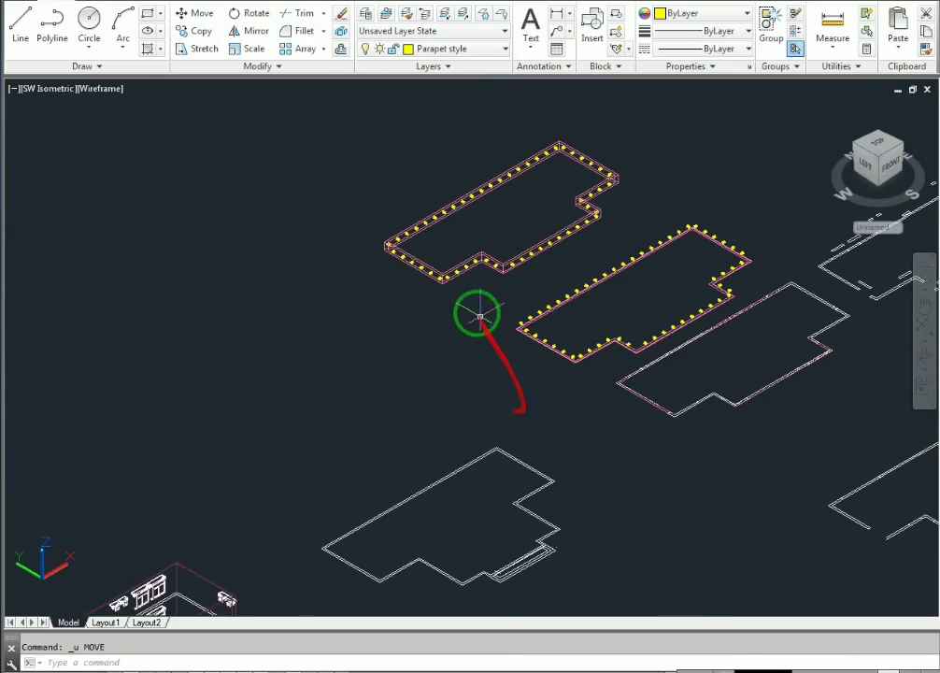
pyautogui.moveTo(479, 316); pyautogui.dragTo(465, 430, button='middle')
pyautogui.moveTo(561, 343); pyautogui.dragTo(413, 335, button='middle')
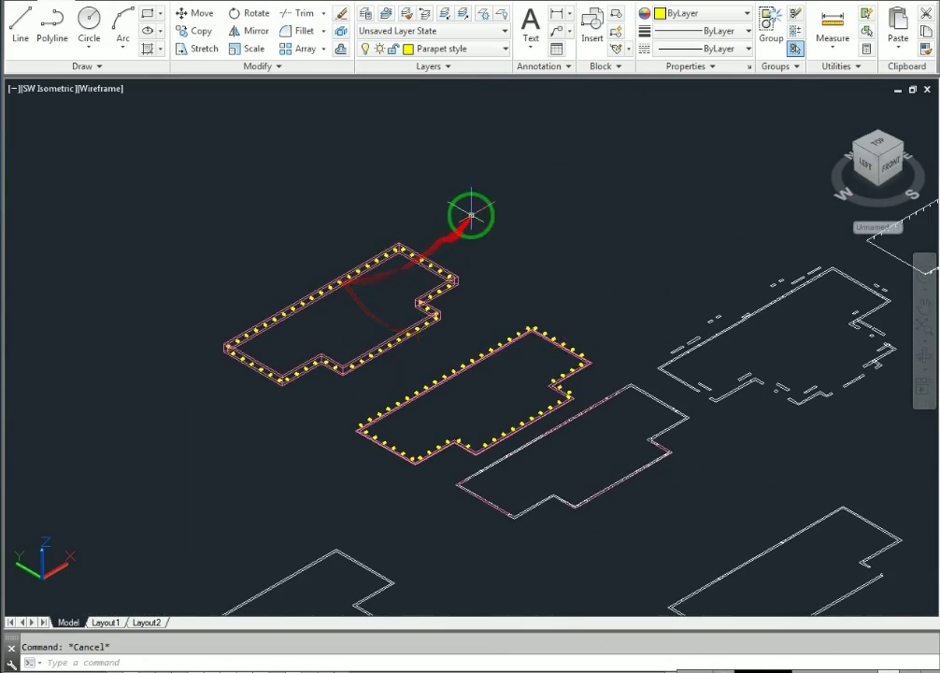
pyautogui.click(132, 225)
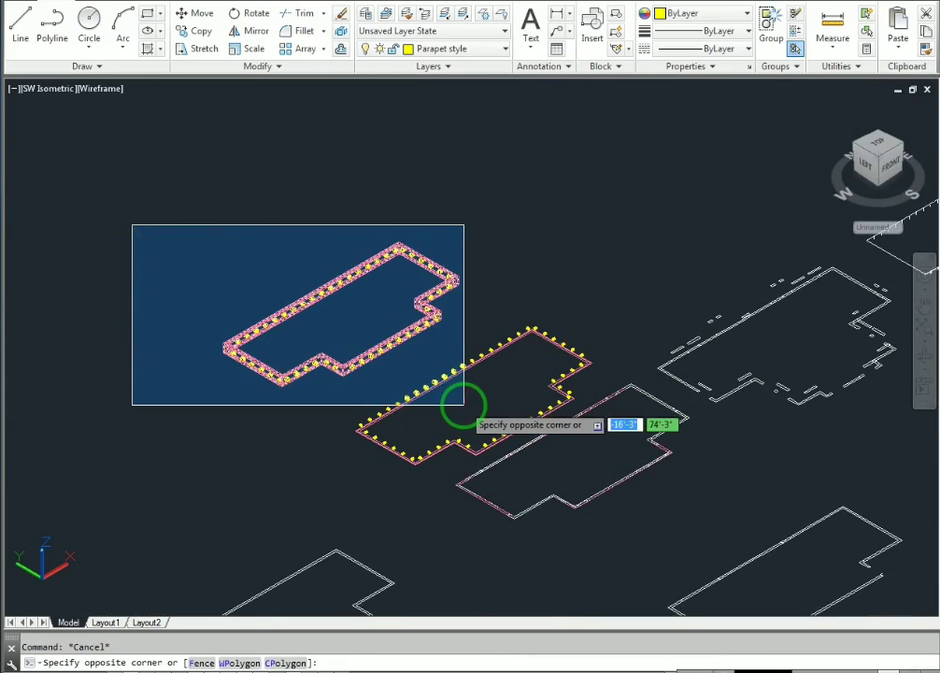
pyautogui.click(464, 404)
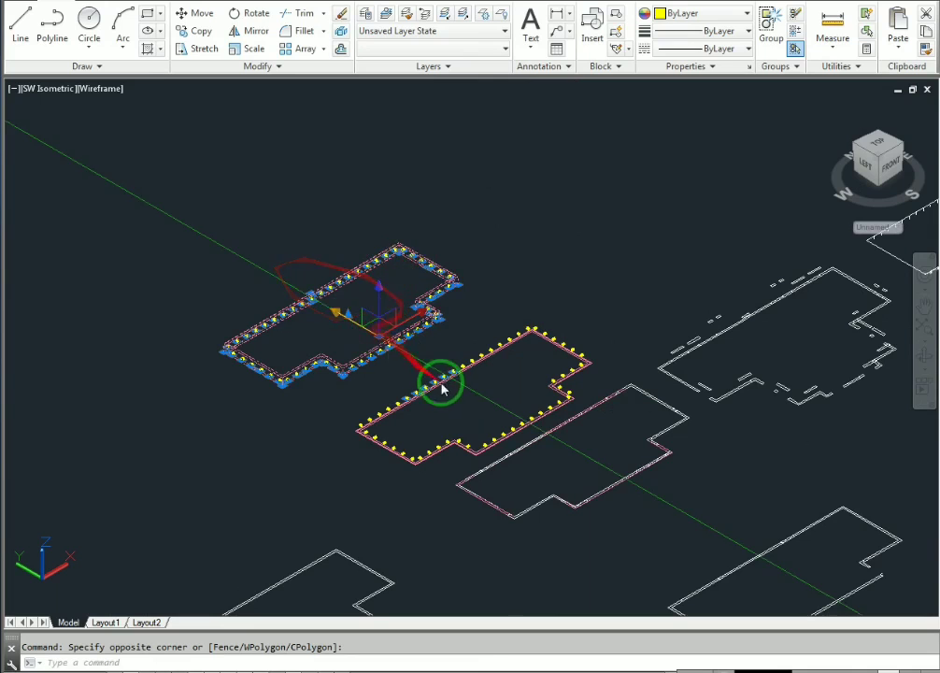
pyautogui.scroll(6, 442, 387)
pyautogui.scroll(-5, 382, 335)
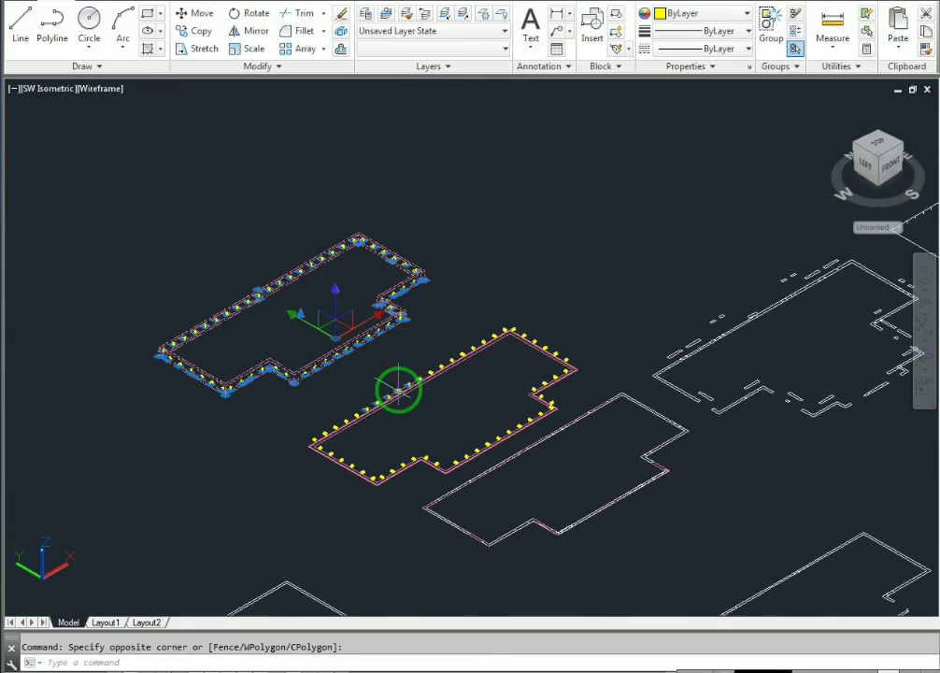
pyautogui.press('Escape')
pyautogui.moveTo(457, 394); pyautogui.dragTo(334, 187, button='middle')
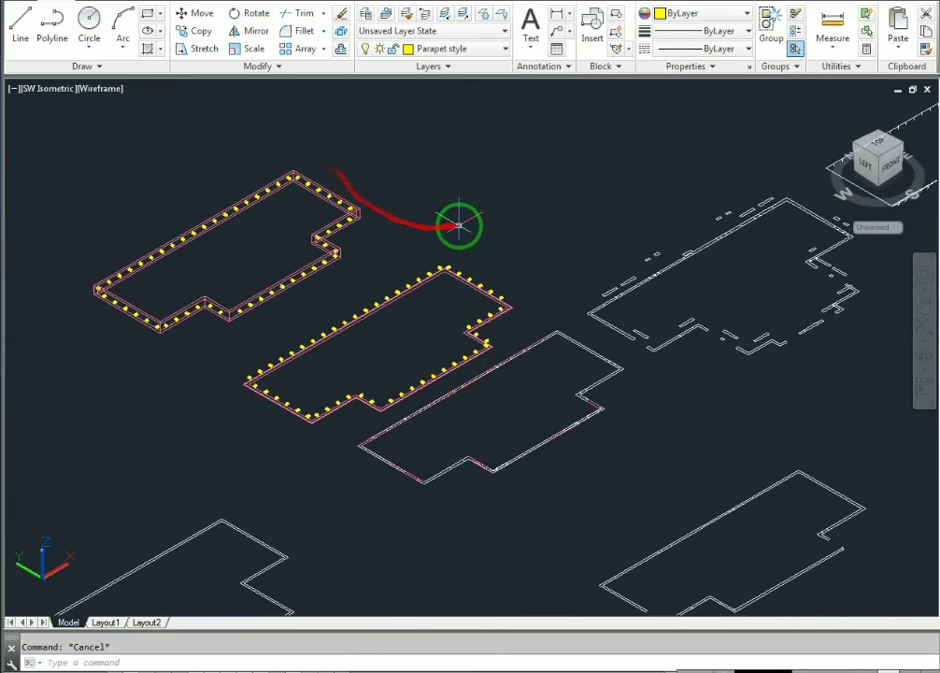
# Select the cross blocks inside the 3' parapet wall with several overlapping window selections
pyautogui.click(527, 265)
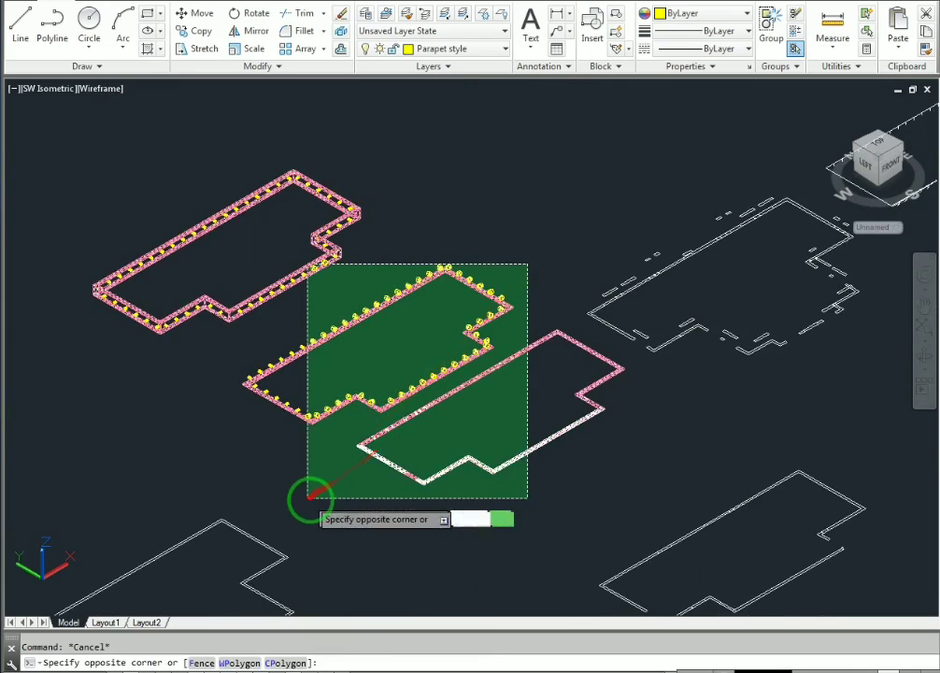
pyautogui.press('Escape')
pyautogui.click(61, 212)
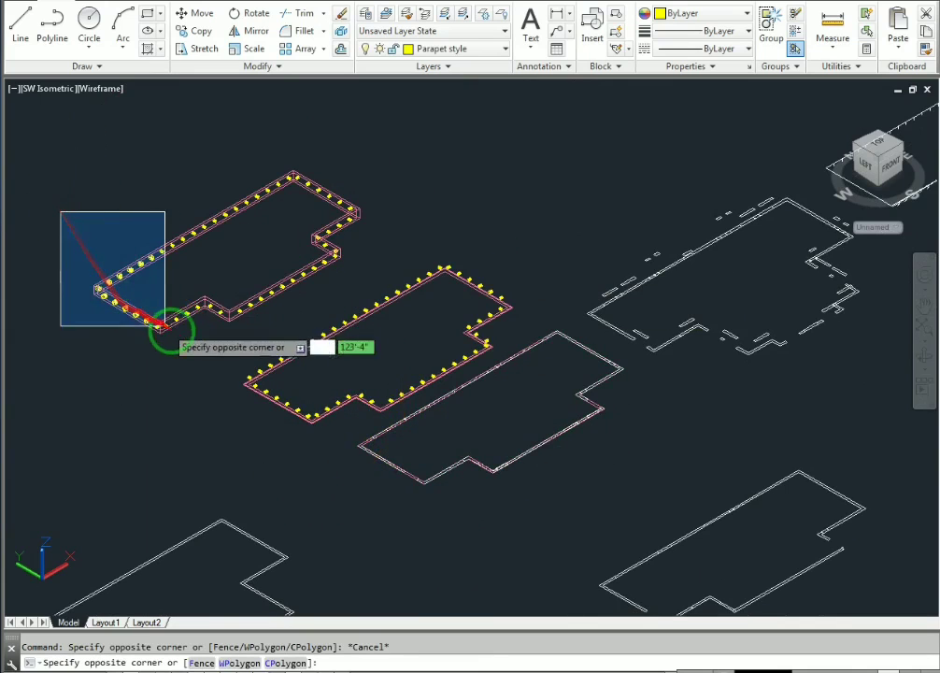
pyautogui.click(279, 335)
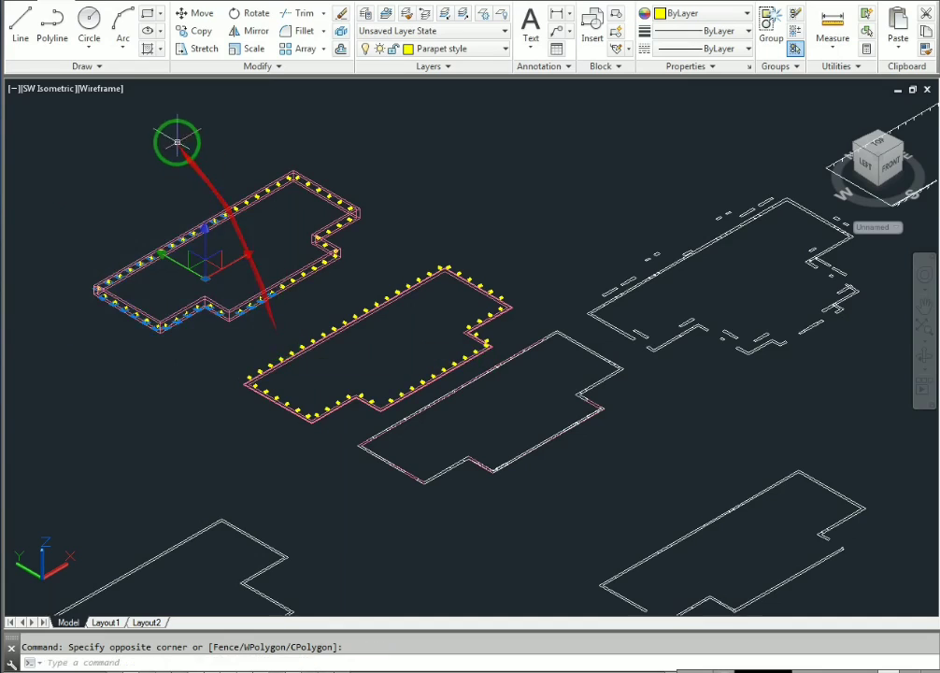
pyautogui.click(178, 145)
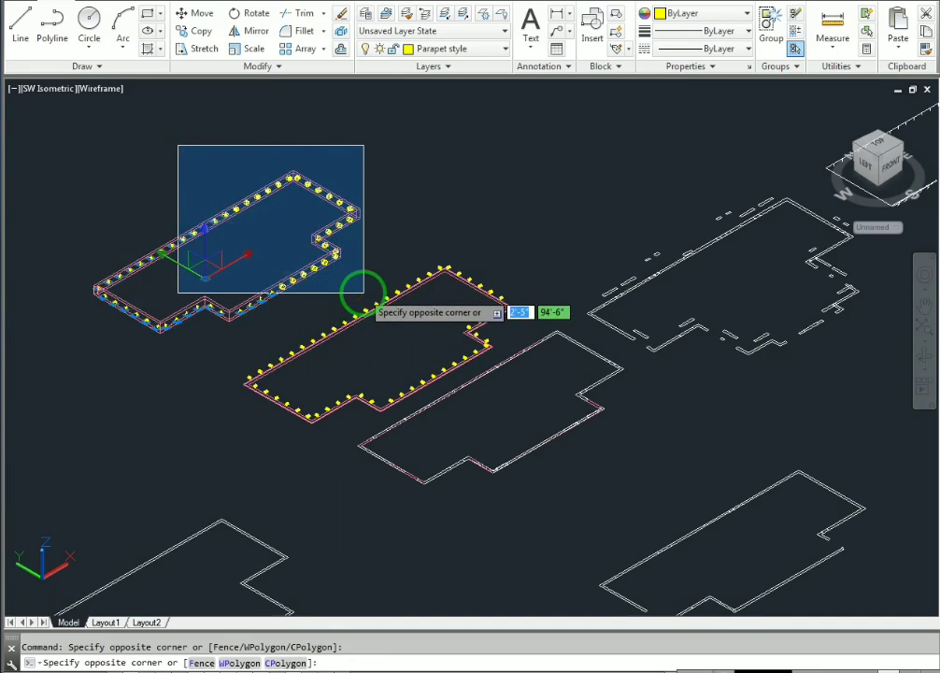
pyautogui.click(364, 293)
pyautogui.click(108, 144)
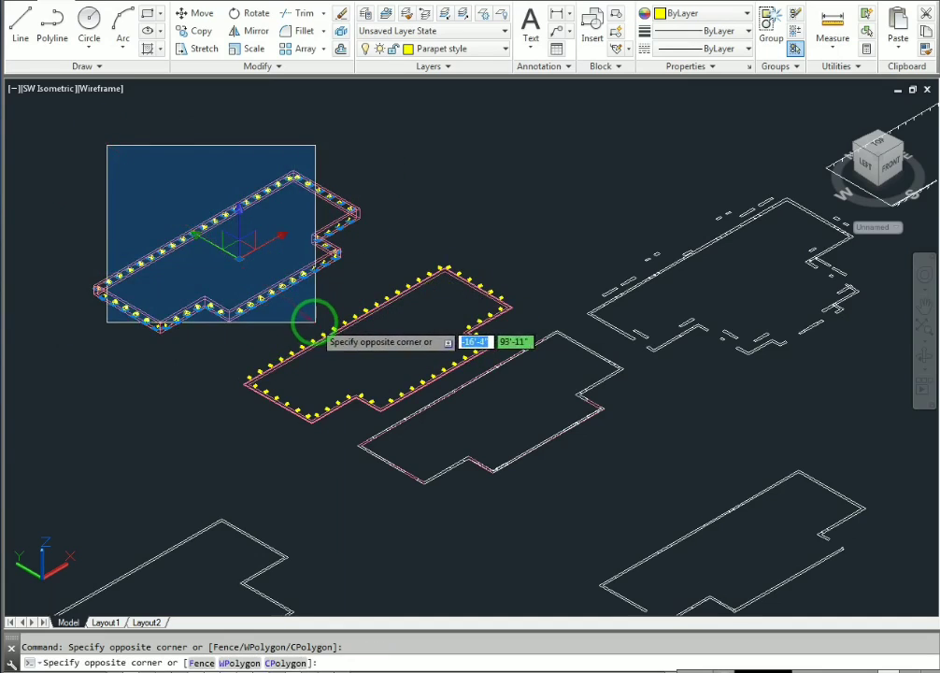
pyautogui.click(315, 320)
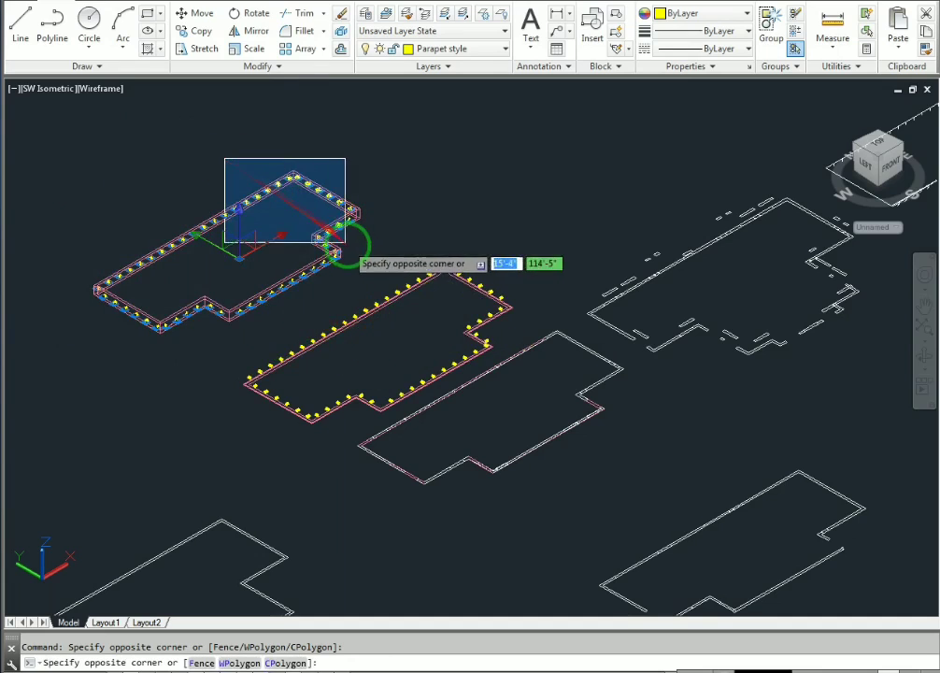
pyautogui.click(366, 271)
pyautogui.click(103, 230)
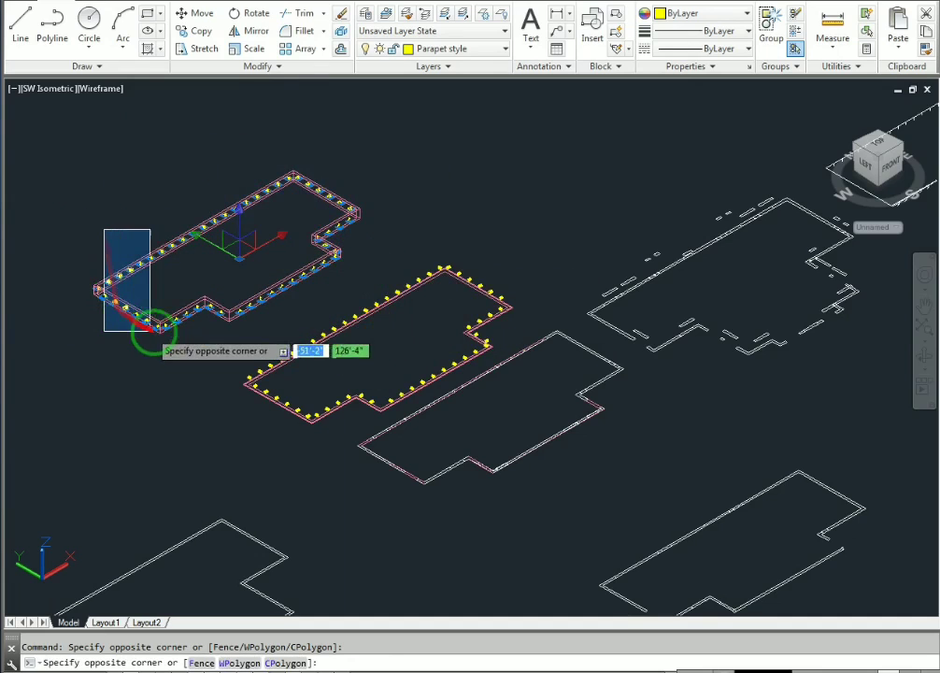
pyautogui.click(182, 331)
pyautogui.click(59, 255)
pyautogui.click(172, 343)
pyautogui.scroll(-3, 118, 260)
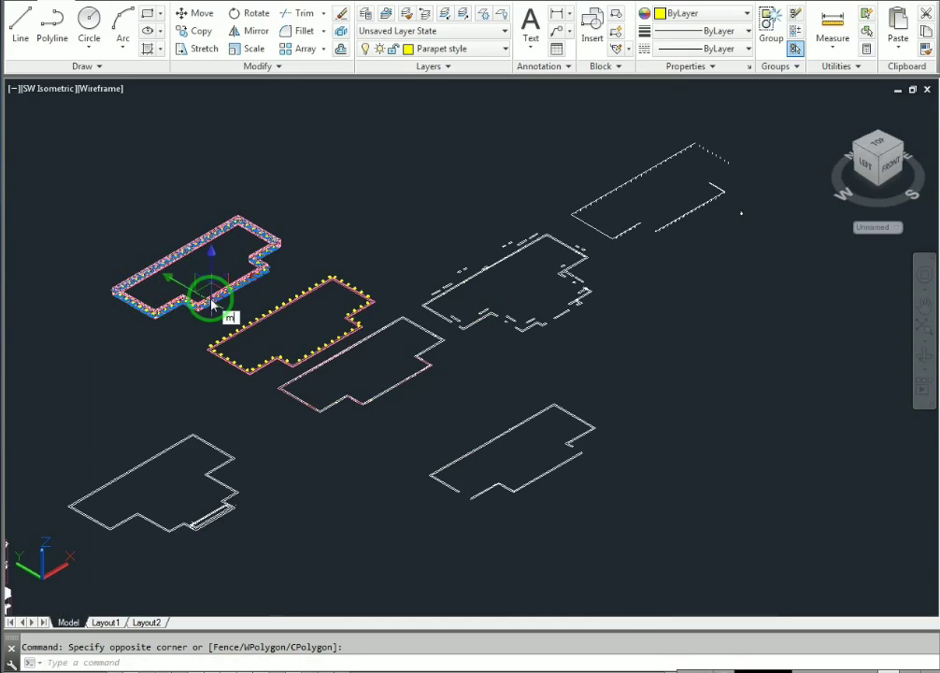
# Try to move the selected cross blocks using the parapet wall's bottom outer west corner as base point
pyautogui.write('m')
pyautogui.press('Return')
pyautogui.scroll(5, 96, 301)
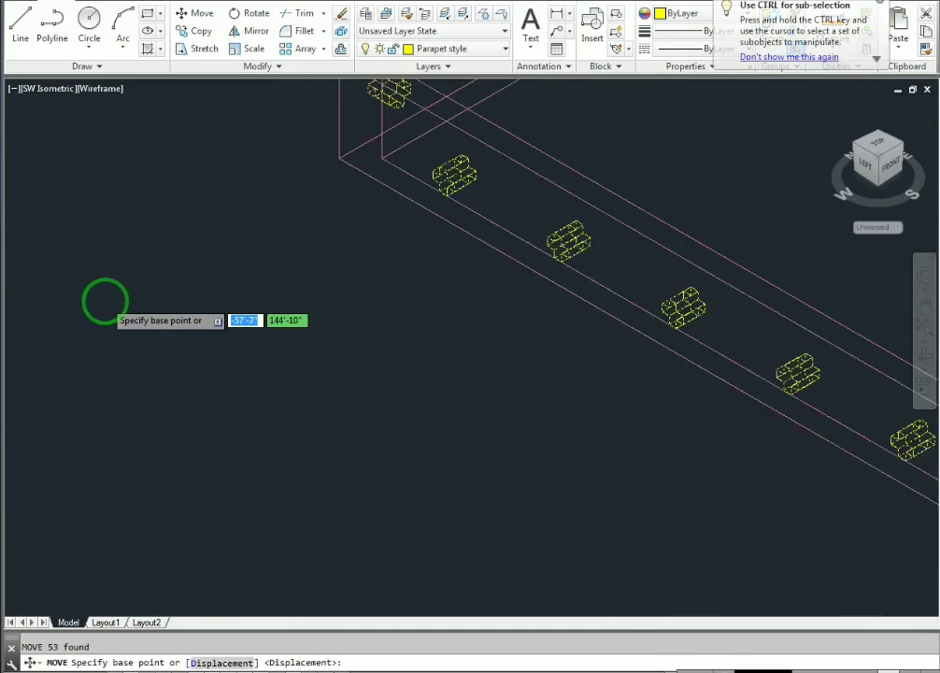
pyautogui.scroll(2, 105, 300)
pyautogui.click(437, 98)
pyautogui.scroll(-4, 174, 380)
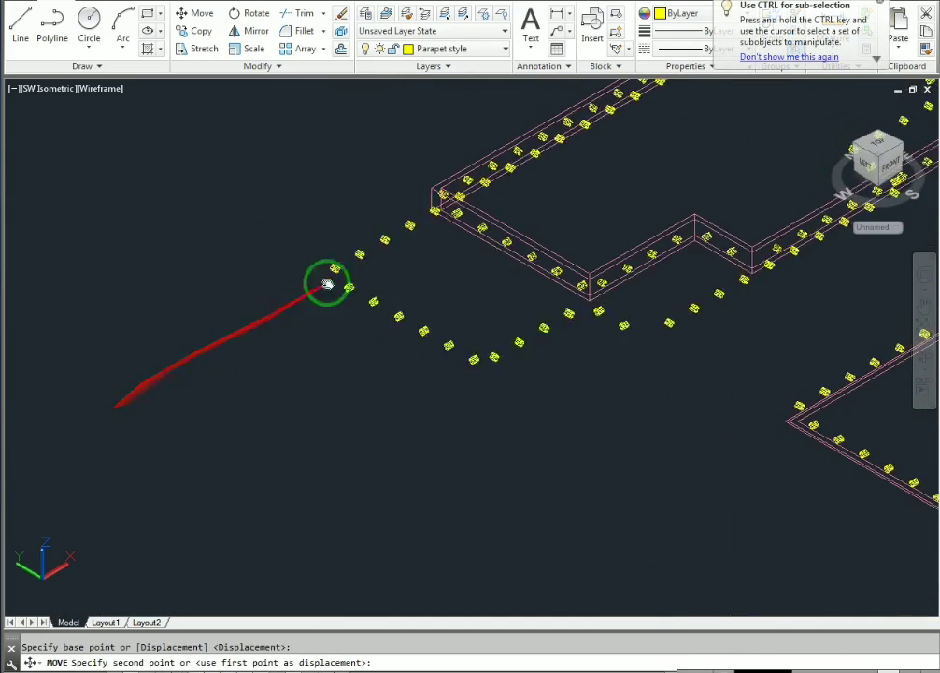
pyautogui.scroll(-3, 159, 372)
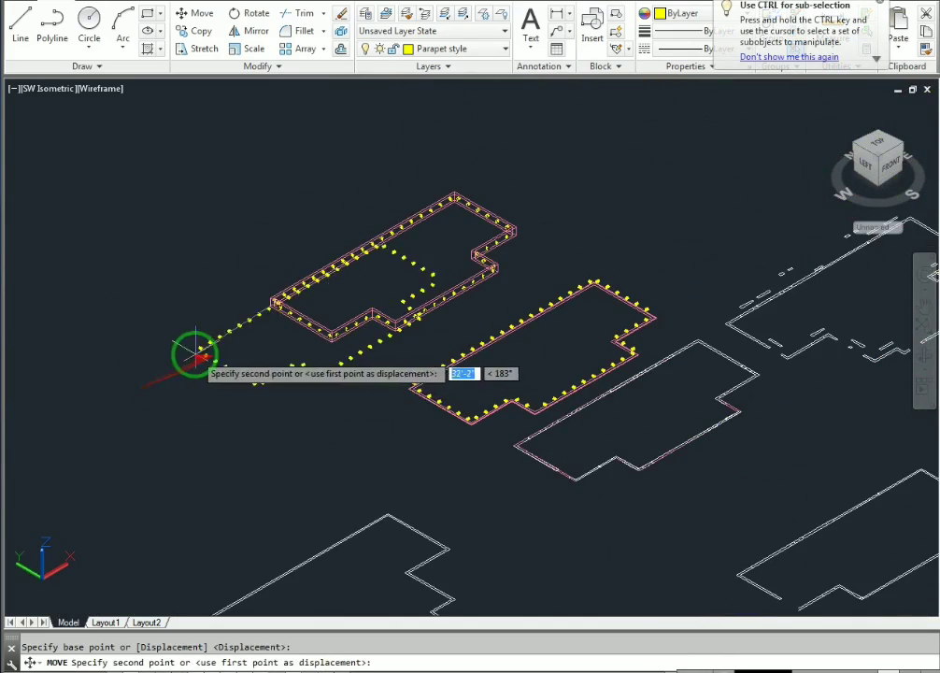
pyautogui.press('Escape')
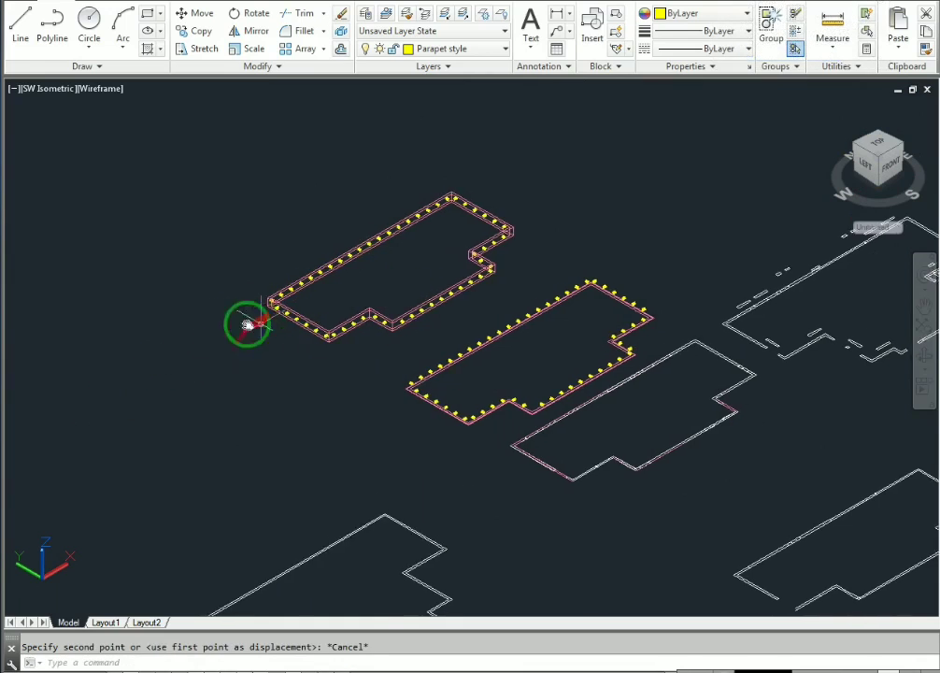
# Select all the cross blocks around the 3' parapet wall together with the wall itself
pyautogui.scroll(2, 245, 325)
pyautogui.click(202, 192)
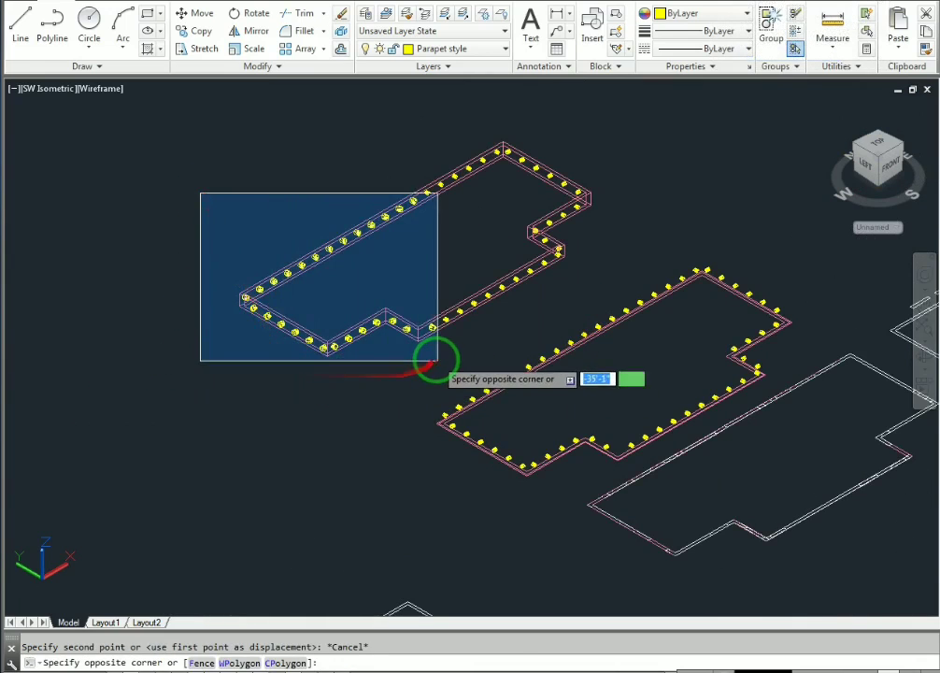
pyautogui.click(499, 351)
pyautogui.click(373, 166)
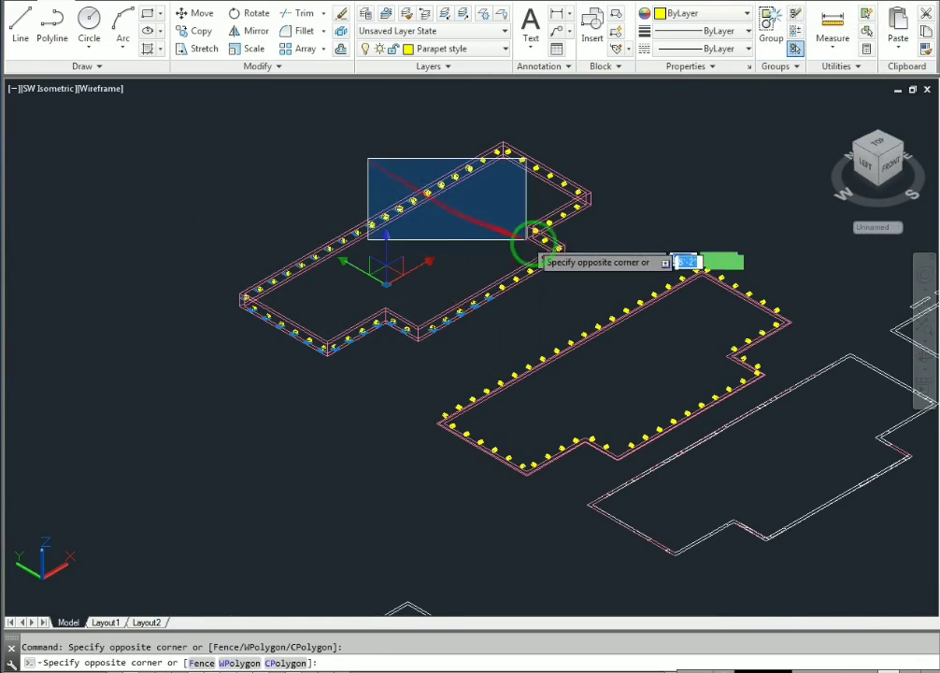
pyautogui.click(581, 288)
pyautogui.click(338, 155)
pyautogui.click(534, 329)
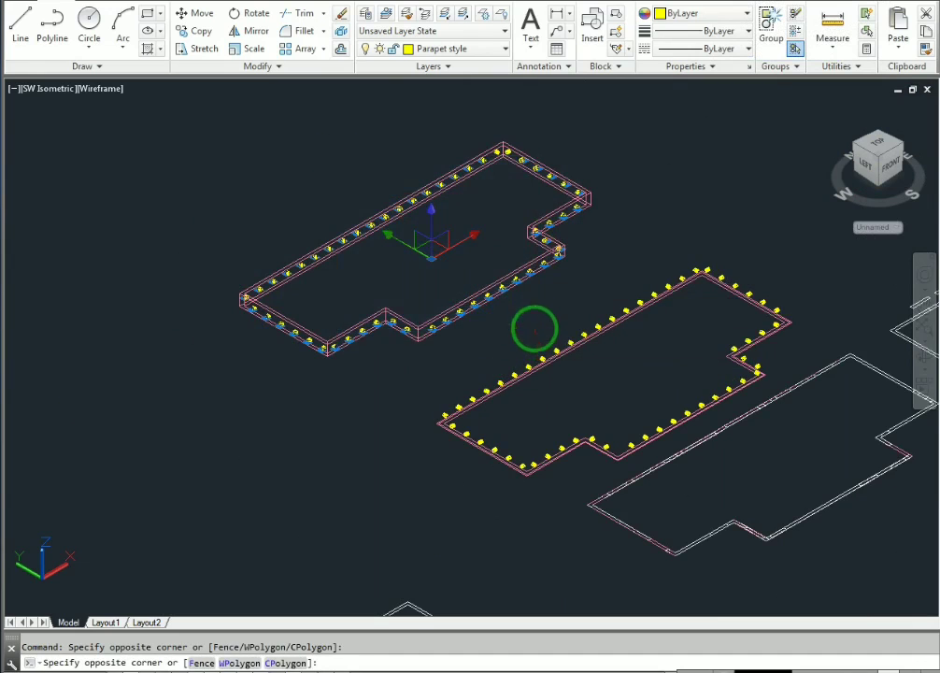
pyautogui.click(469, 128)
pyautogui.click(606, 245)
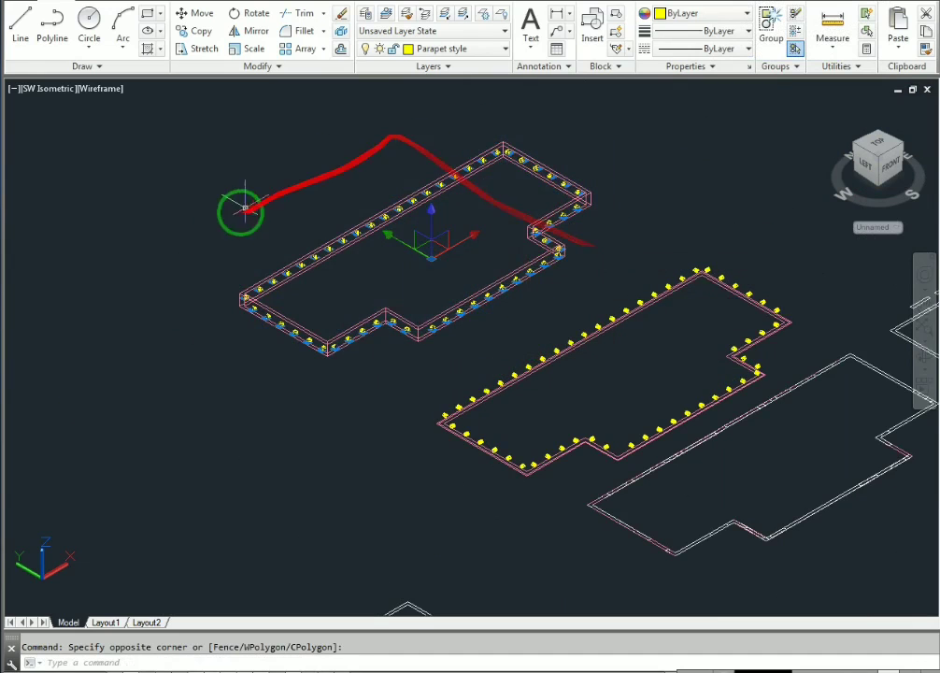
pyautogui.click(202, 236)
pyautogui.click(317, 347)
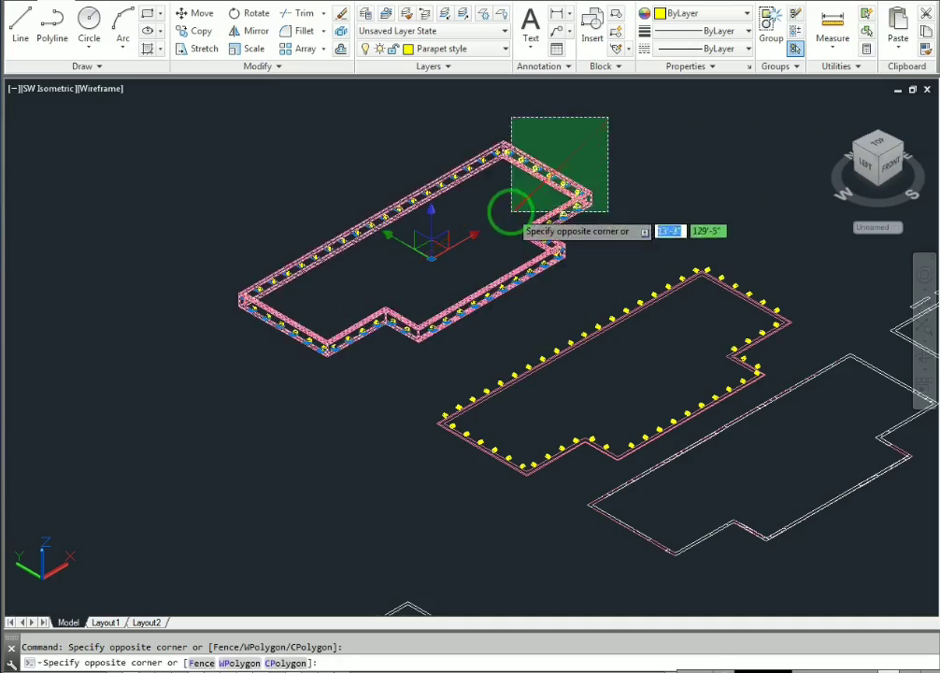
pyautogui.click(364, 266)
# Move the parapet wall and its cross blocks from the wall's bottom outer west corner to the matching corner atop the building
pyautogui.press('Return')
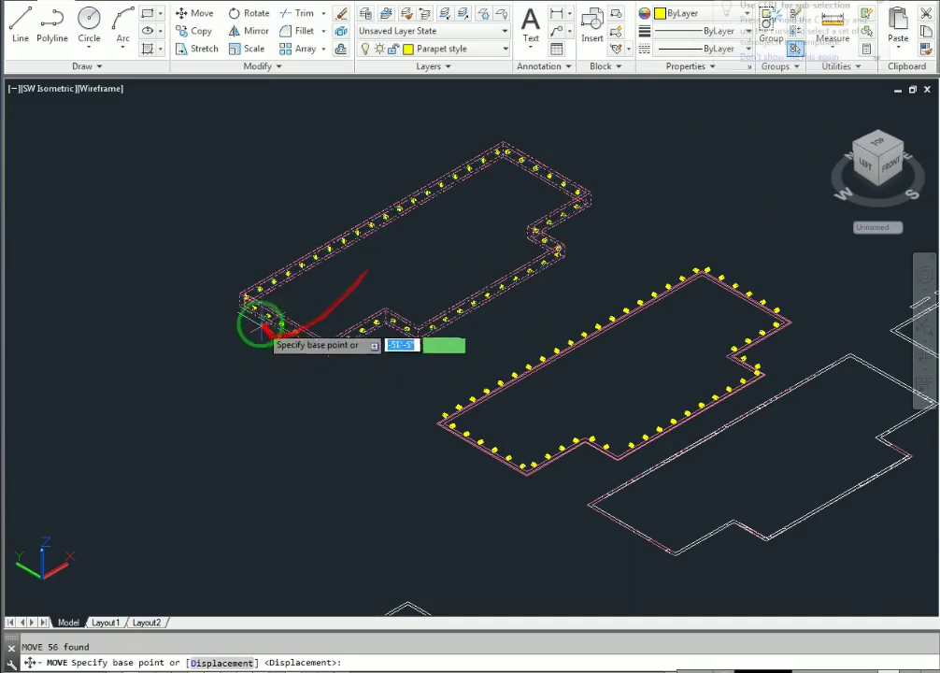
pyautogui.scroll(5, 208, 297)
pyautogui.click(196, 276)
pyautogui.scroll(-5, 154, 369)
pyautogui.moveTo(121, 399); pyautogui.dragTo(451, 202, button='middle')
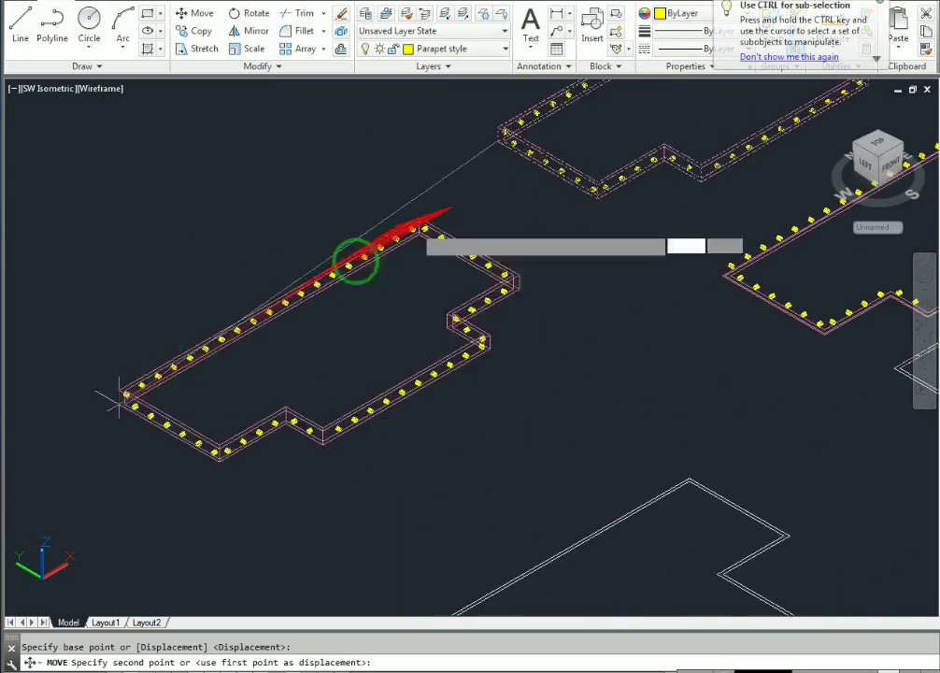
pyautogui.scroll(-5, 207, 338)
pyautogui.moveTo(184, 375); pyautogui.dragTo(313, 275, button='middle')
pyautogui.scroll(4, 240, 372)
pyautogui.moveTo(163, 450); pyautogui.dragTo(314, 233, button='middle')
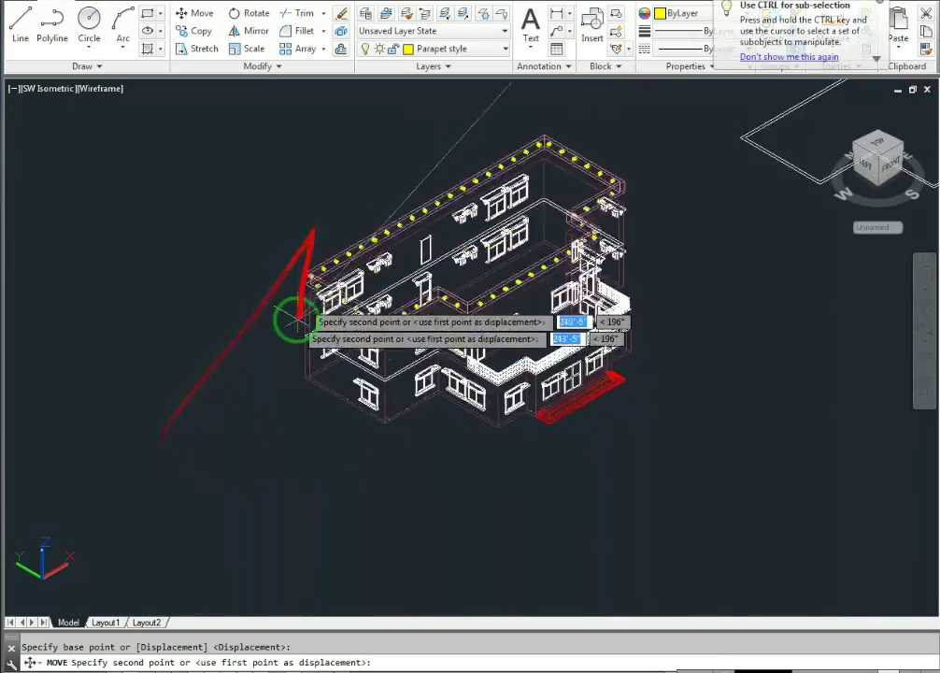
pyautogui.scroll(8, 300, 319)
pyautogui.moveTo(407, 182); pyautogui.dragTo(354, 327, button='middle')
pyautogui.scroll(5, 313, 214)
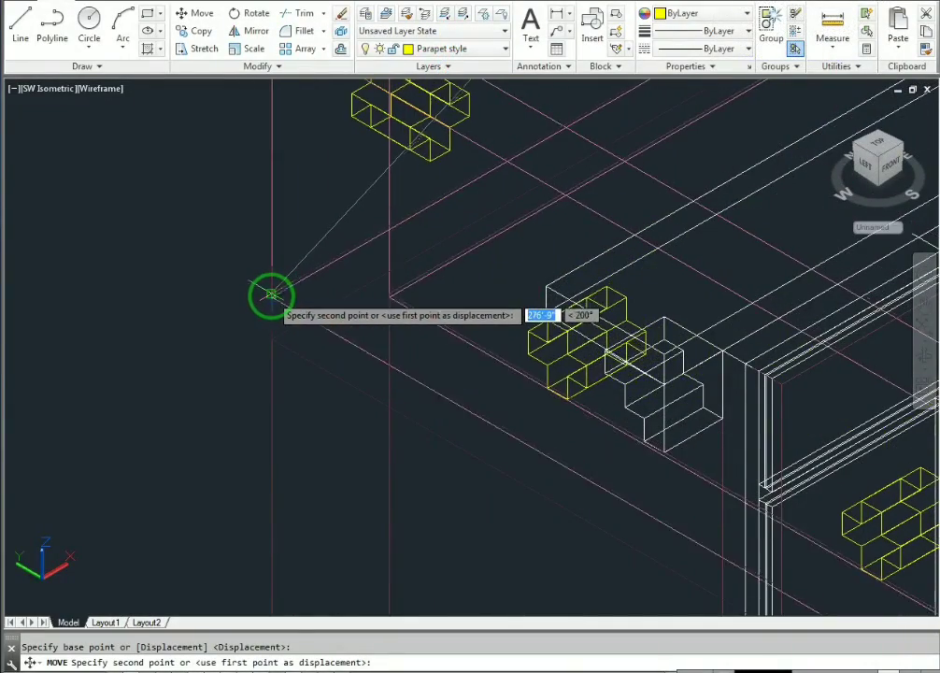
pyautogui.press('Escape')
# Show the building with its parapet in the Realistic visual style and inspect the front cross blocks
pyautogui.scroll(-15, 369, 303)
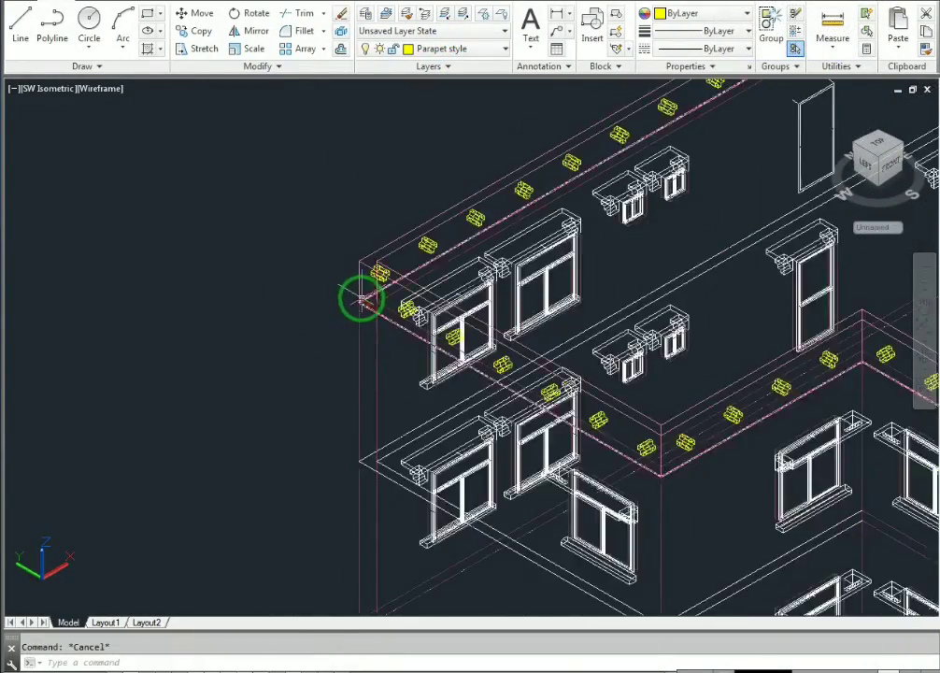
pyautogui.click(114, 90)
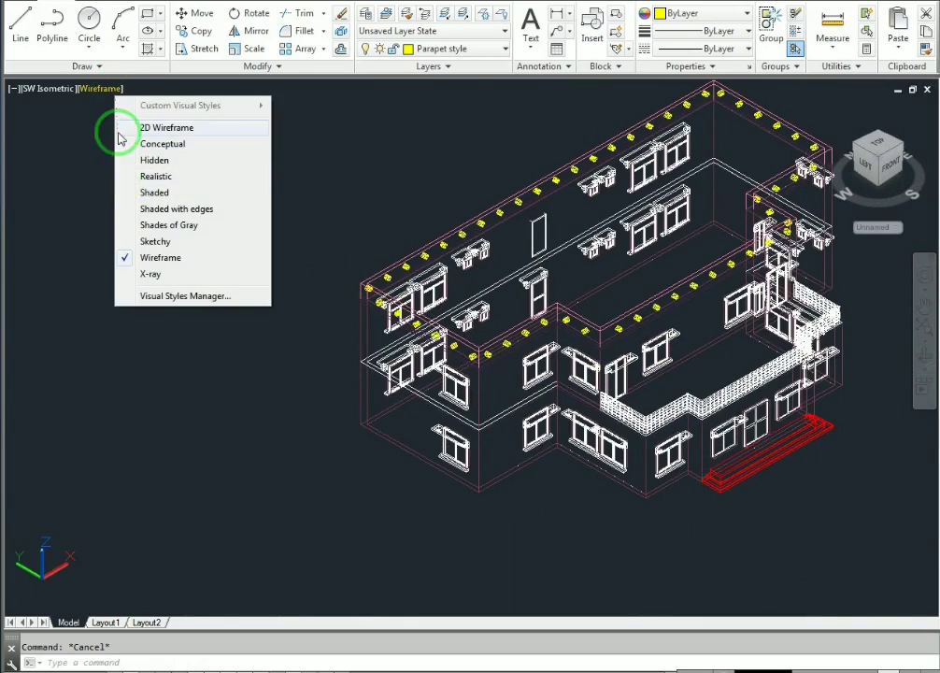
pyautogui.click(149, 176)
pyautogui.scroll(-2, 392, 293)
pyautogui.moveTo(594, 335); pyautogui.dragTo(430, 300, button='middle')
pyautogui.scroll(6, 455, 291)
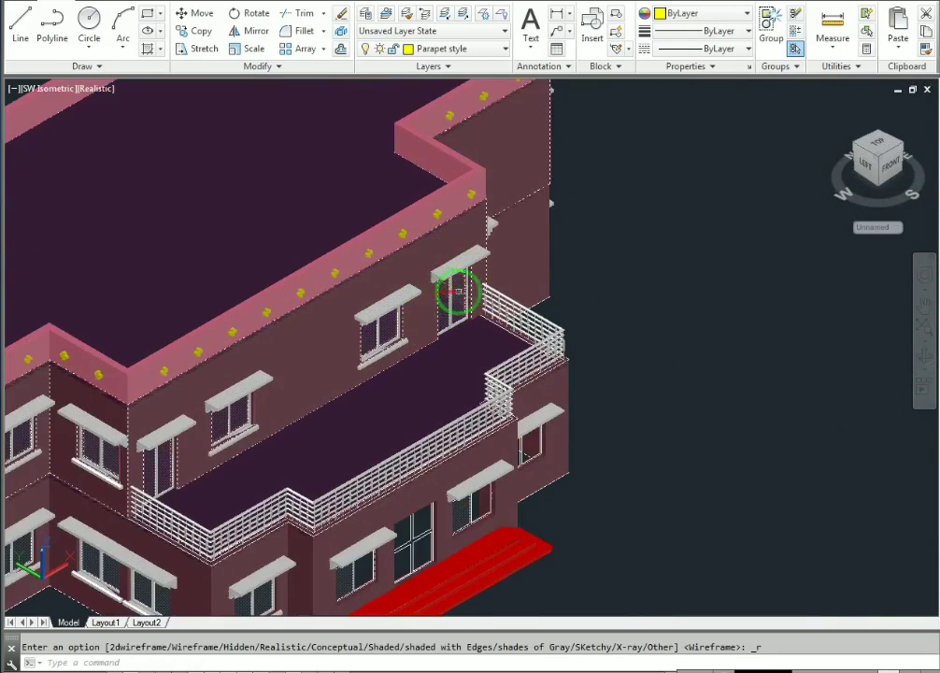
# Switch to the SE Isometric view of the building with its parapet and save the drawing
pyautogui.click(65, 91)
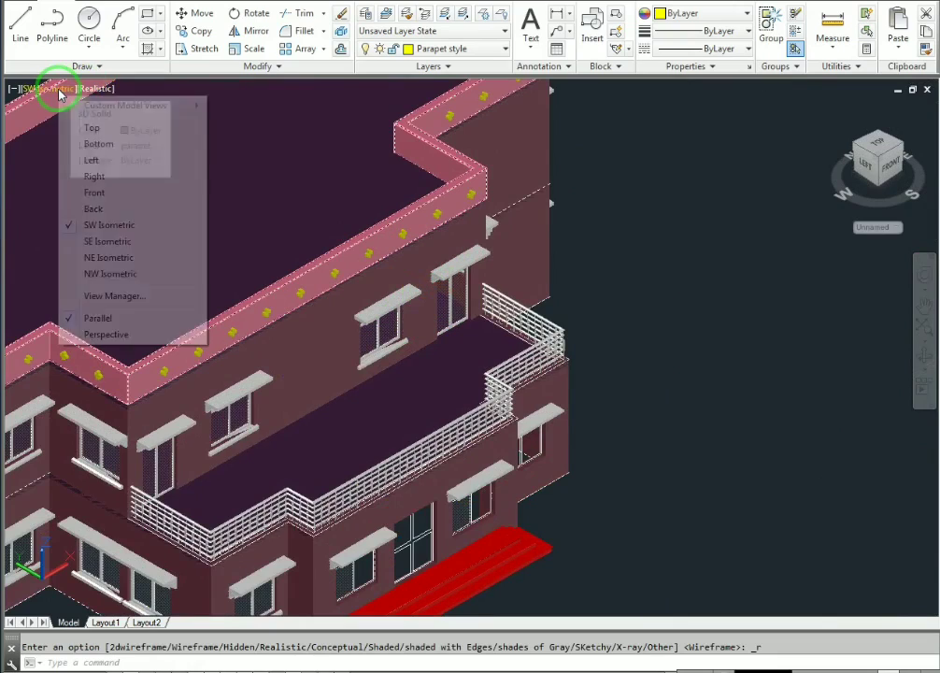
pyautogui.click(107, 242)
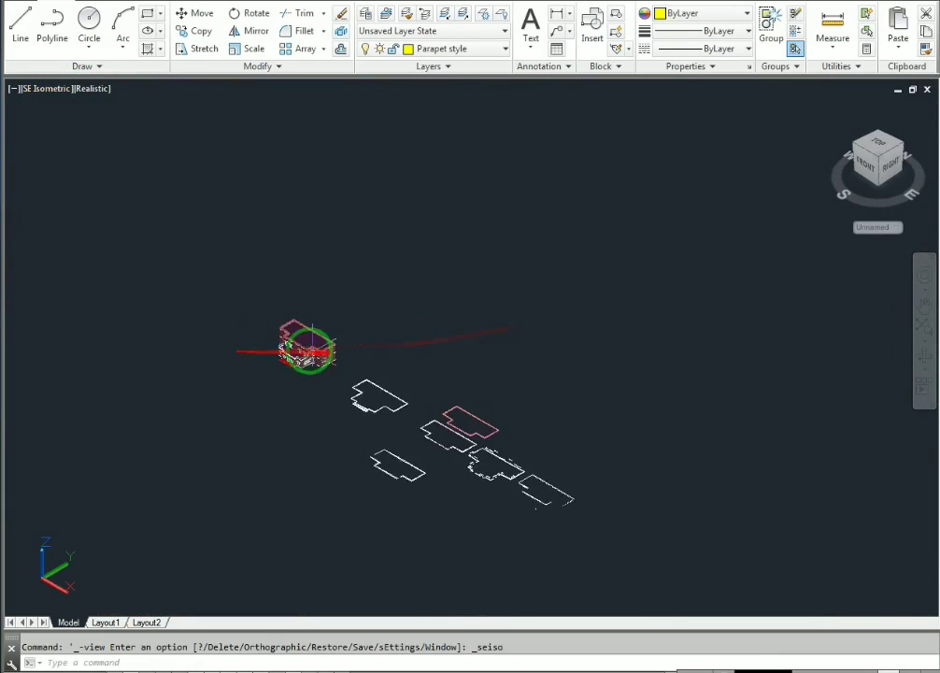
pyautogui.scroll(3, 311, 348)
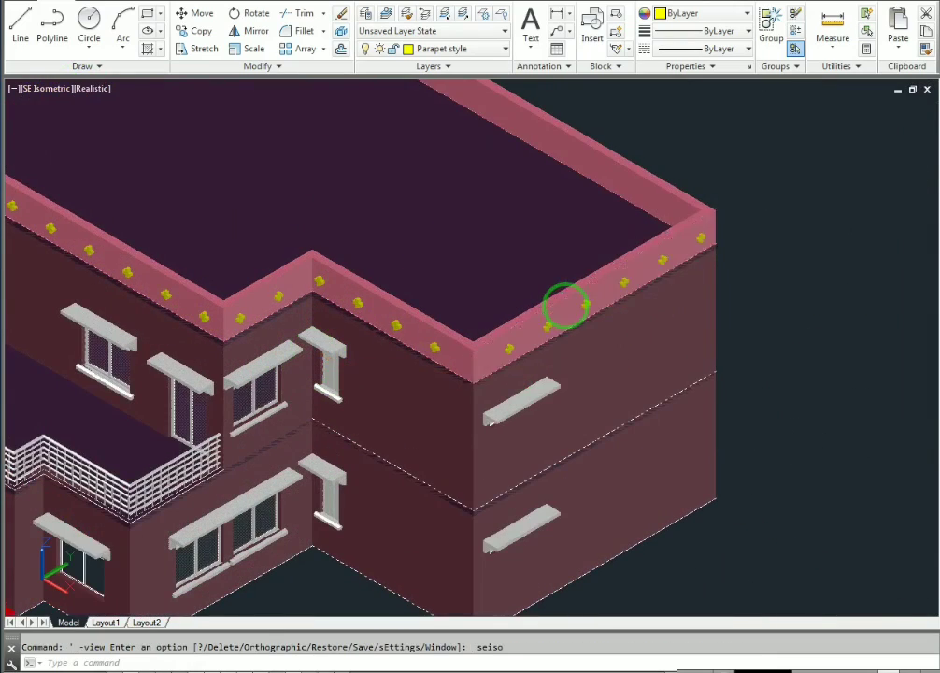
pyautogui.scroll(-4, 293, 315)
pyautogui.scroll(3, 262, 291)
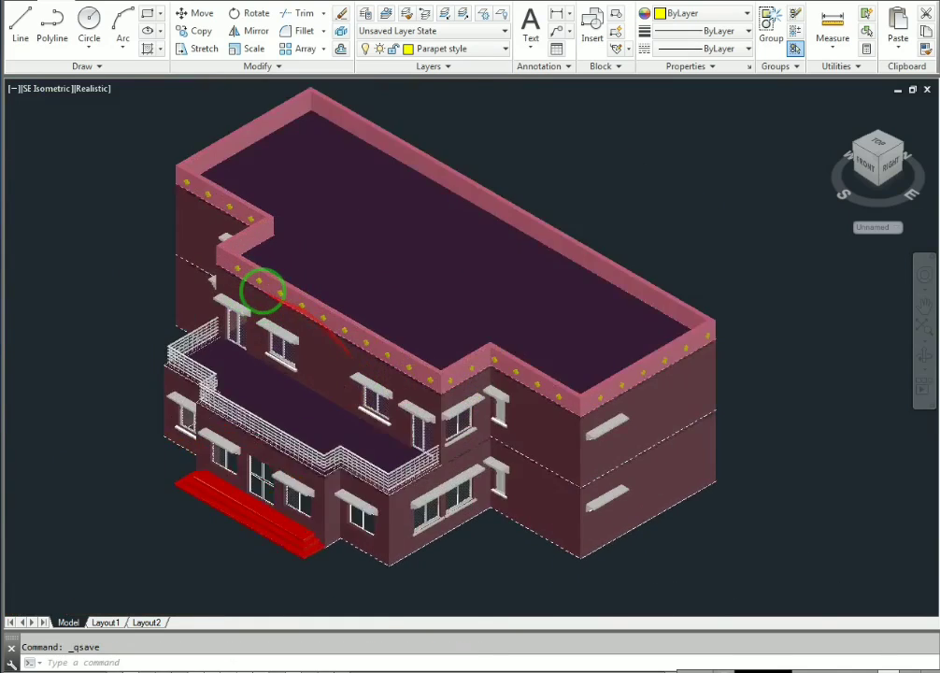
pyautogui.scroll(-2, 408, 298)
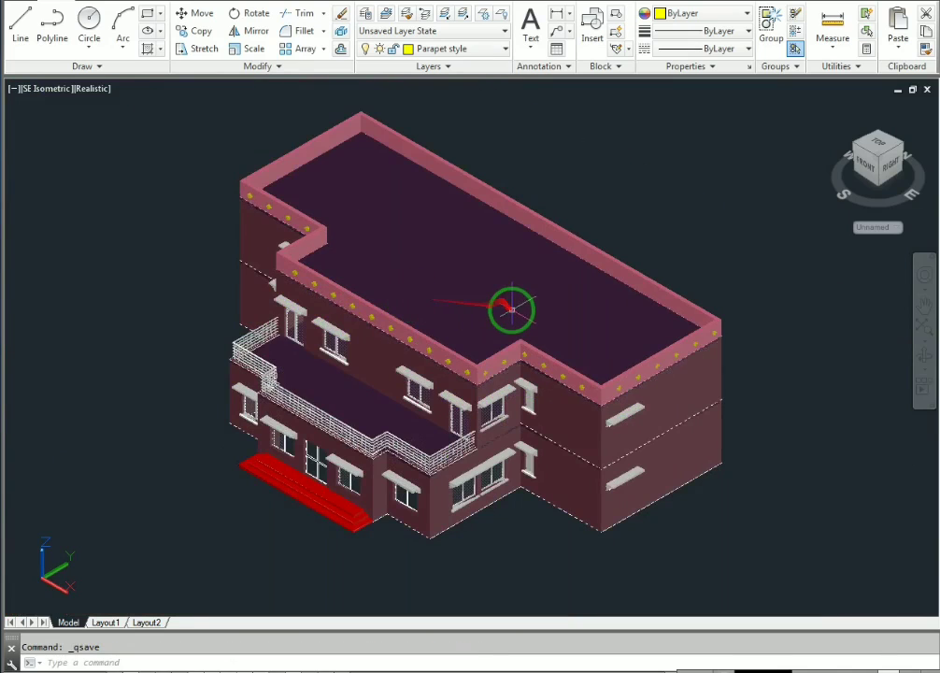
# Orbit around the building and examine the parapet's cross blocks from the front
pyautogui.keyDown('shift'); pyautogui.moveTo(598, 318); pyautogui.dragTo(291, 319, button='middle'); pyautogui.keyUp('shift')
pyautogui.keyDown('shift'); pyautogui.moveTo(268, 320); pyautogui.dragTo(466, 355, button='middle'); pyautogui.keyUp('shift')
pyautogui.scroll(8, 448, 329)
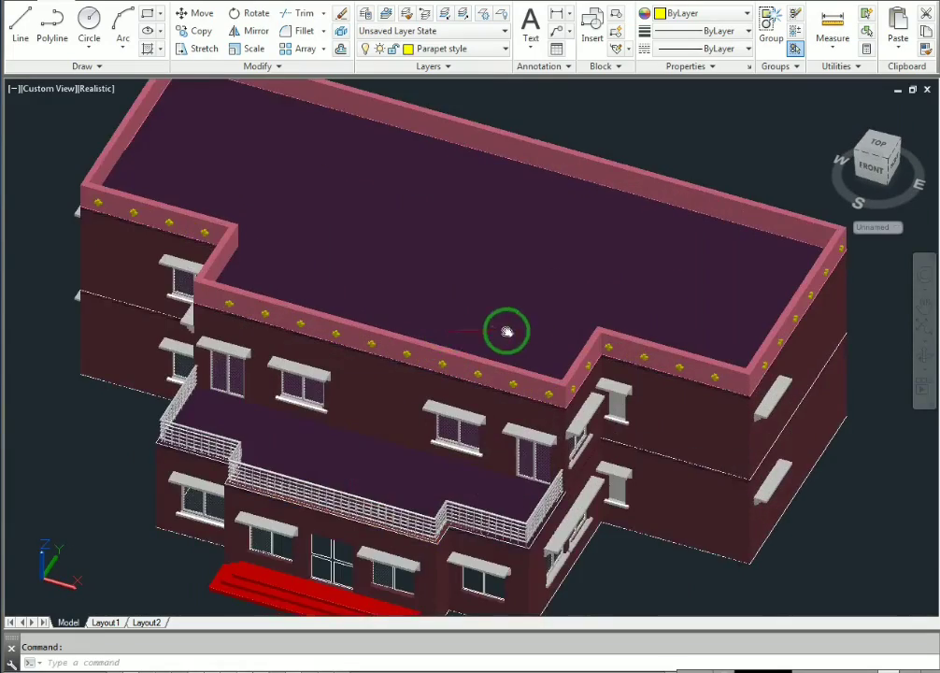
pyautogui.scroll(-6, 396, 383)
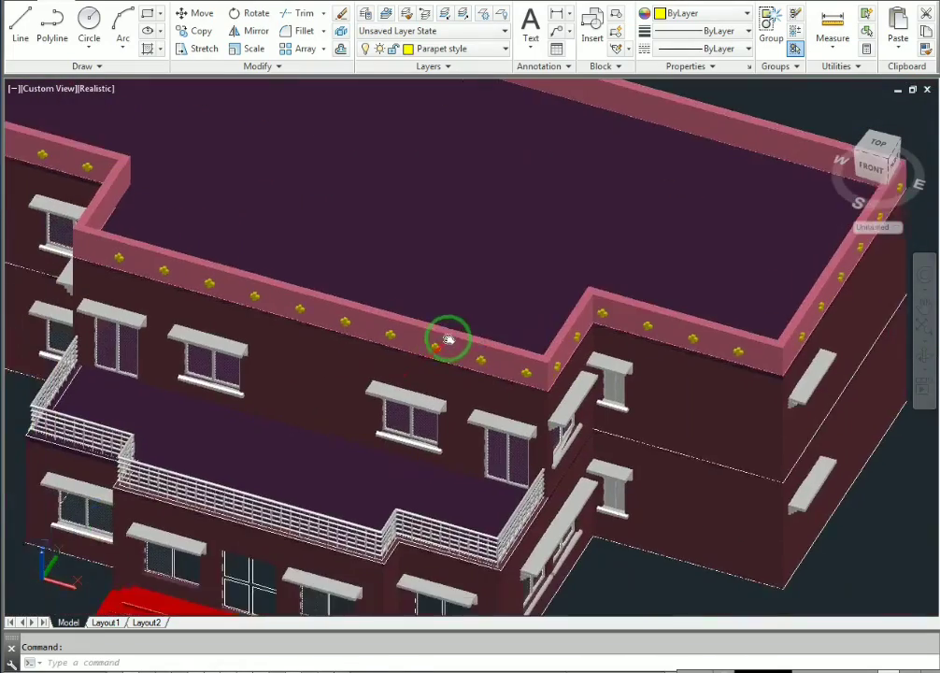